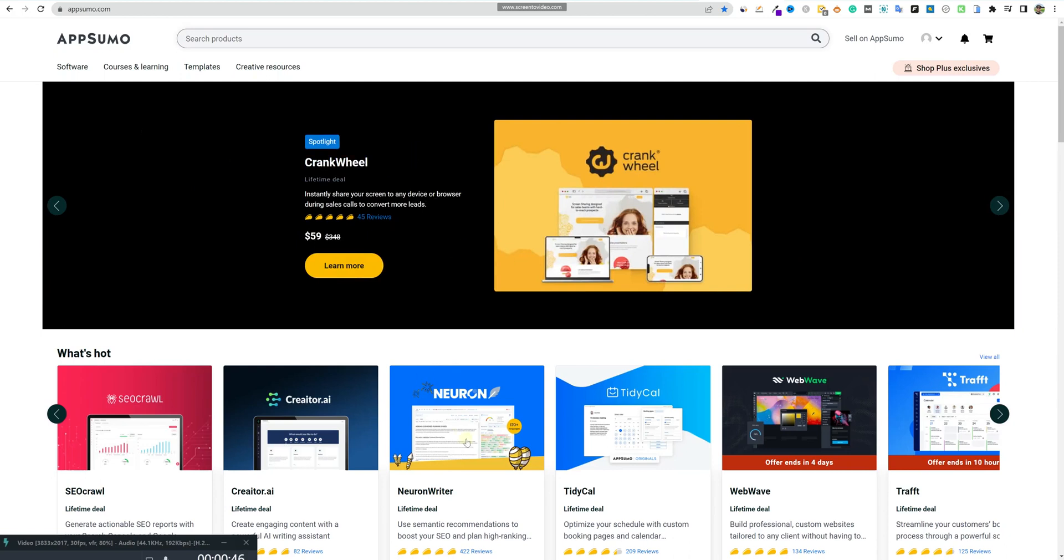
- Open the NeuronWriter lifetime deal page from AppSumo's What's hot offers
scroll(450, 433, down, 3)
scroll(476, 435, up, 2)
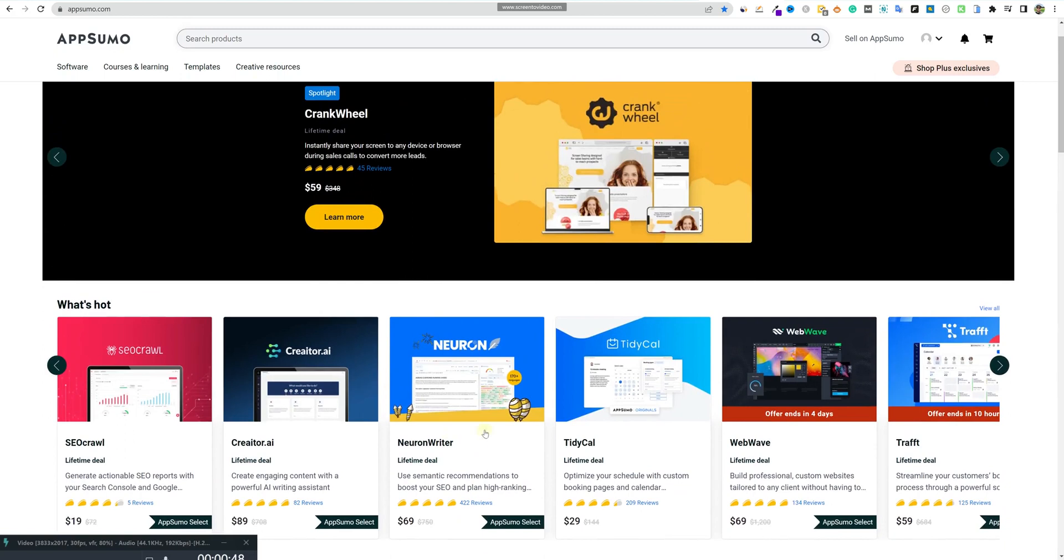
scroll(546, 472, down, 1)
scroll(547, 473, down, 1)
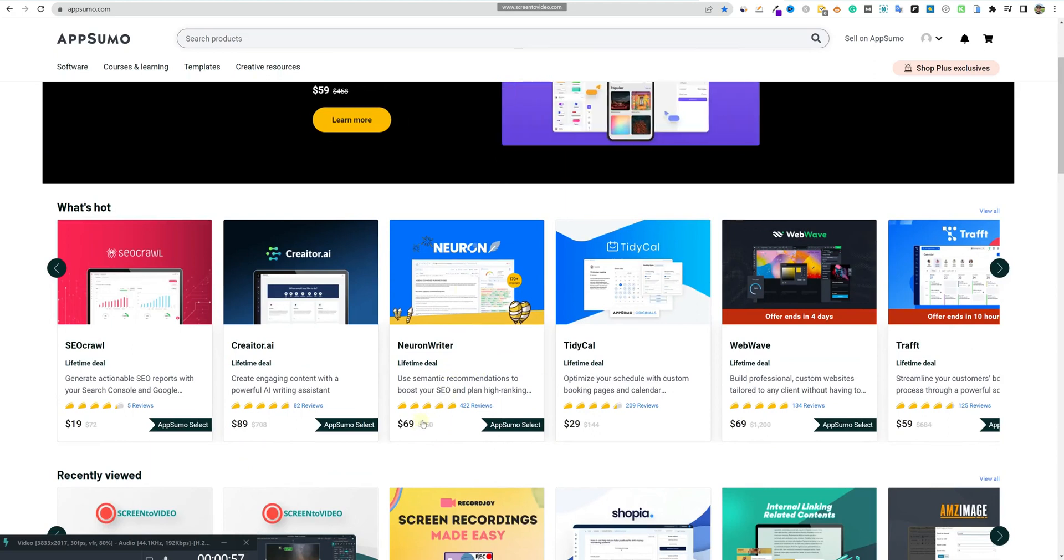
click(428, 388)
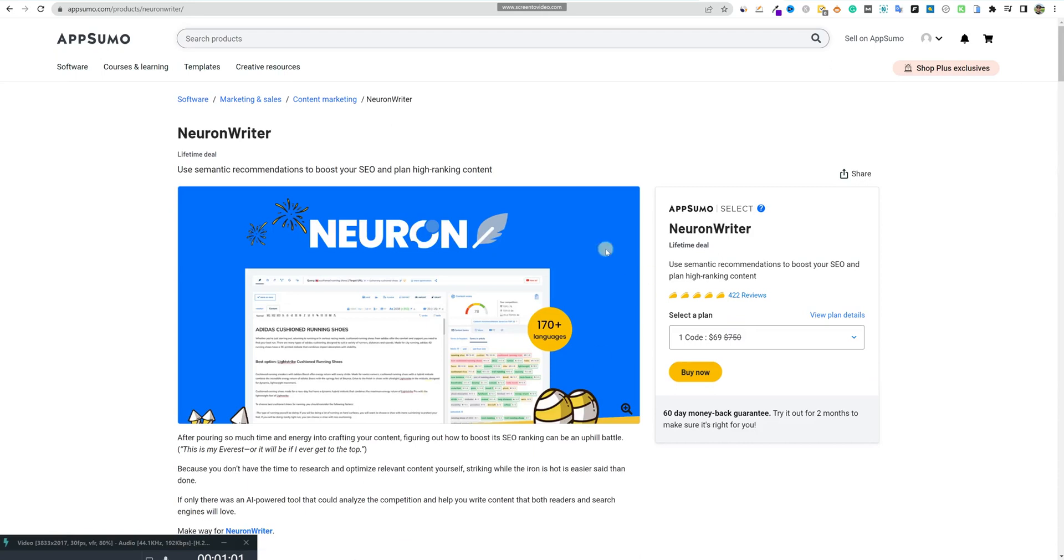
- Review the NeuronWriter code options and plan comparison, highlighting the Multiple plan's monthly content analysis queries and AI credits
click(854, 338)
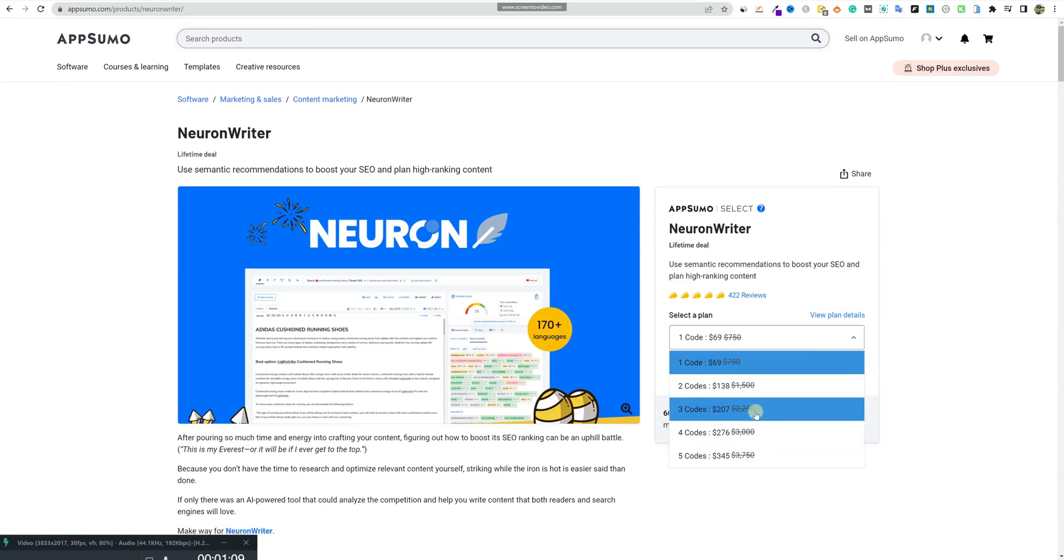
scroll(388, 277, down, 5)
click(303, 105)
scroll(616, 351, down, 2)
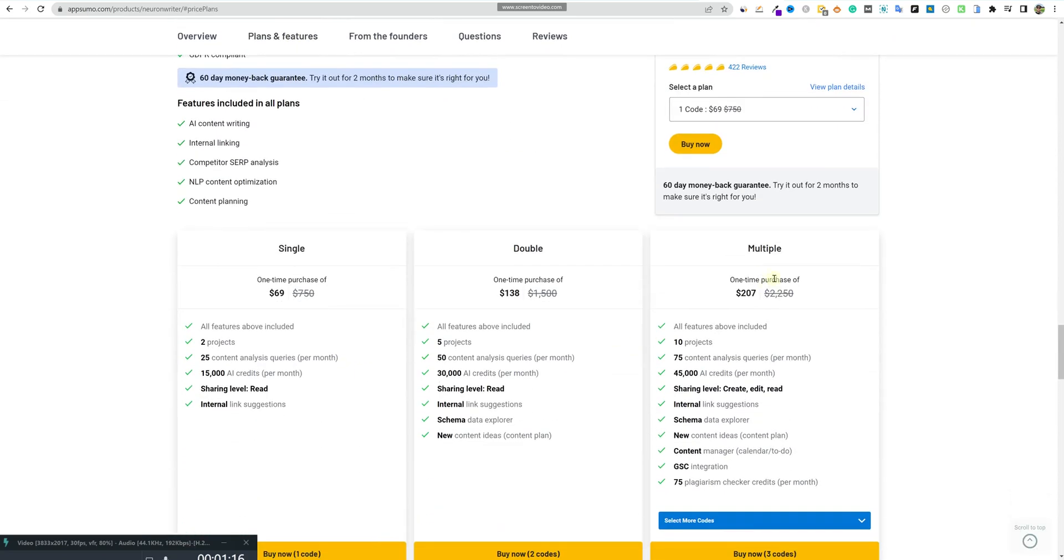
drag(674, 357, 812, 359)
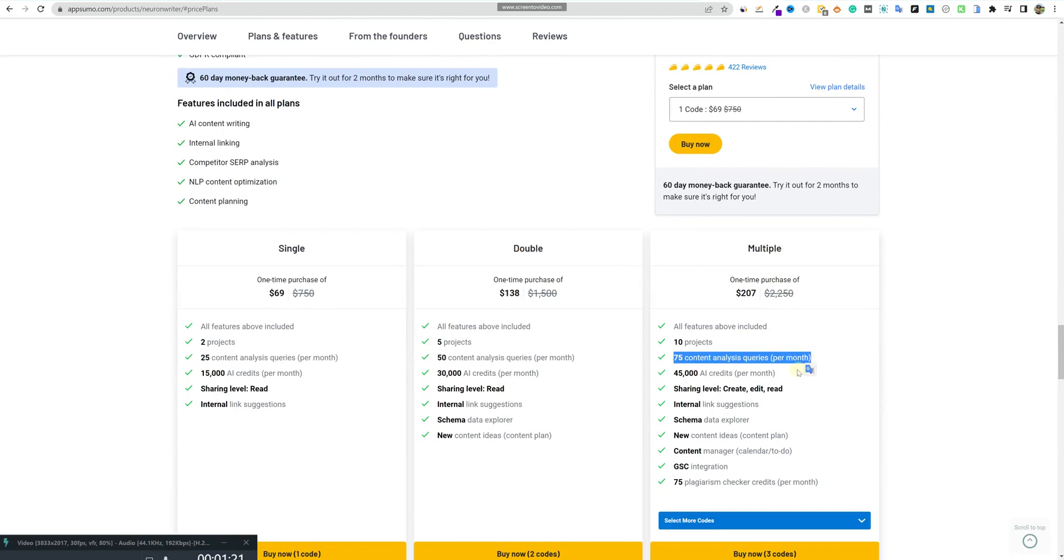
drag(674, 373, 795, 370)
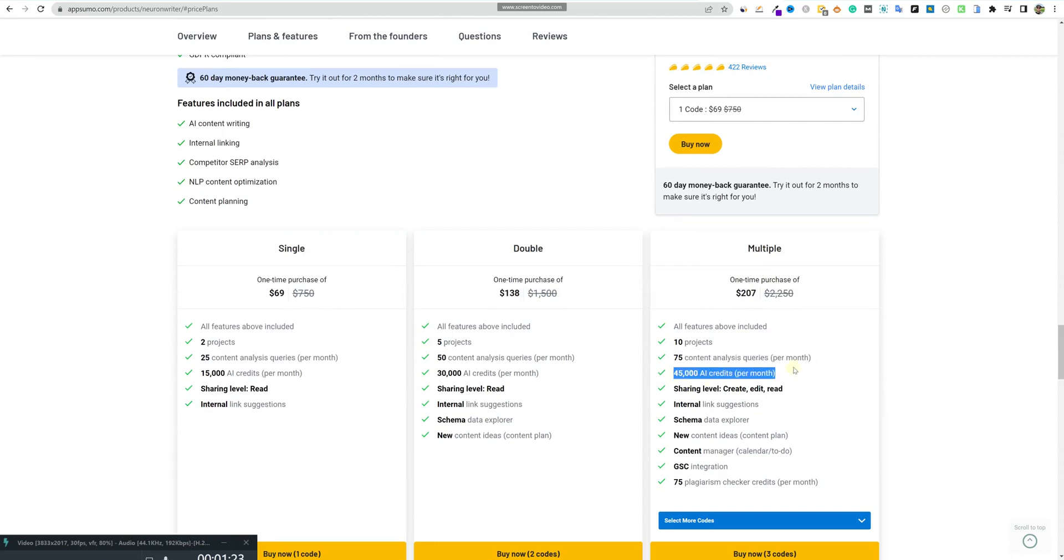
click(824, 382)
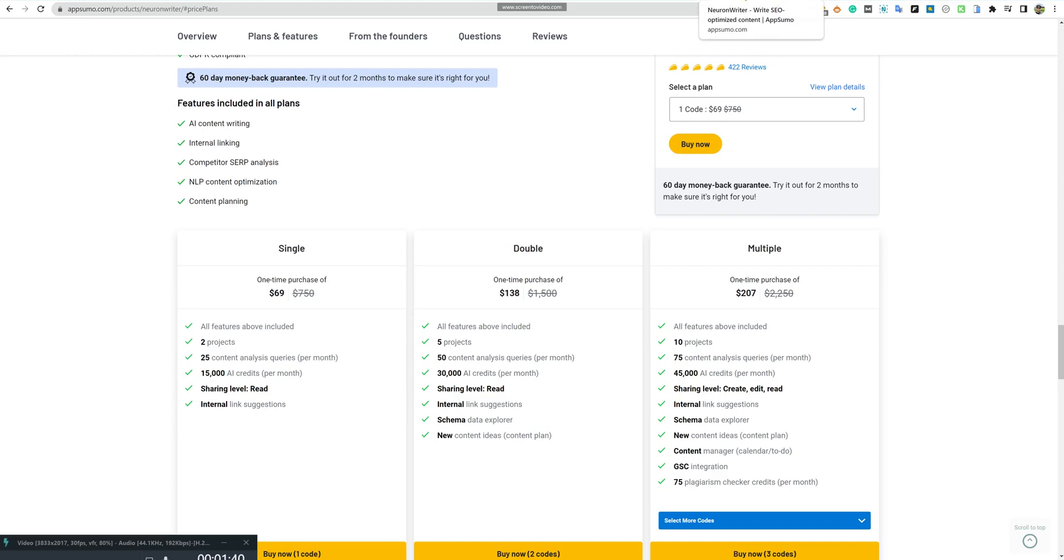
- Switch to the Hypotenuse AI blog posts list and check the article on making money with heavy equipment
click(532, 1)
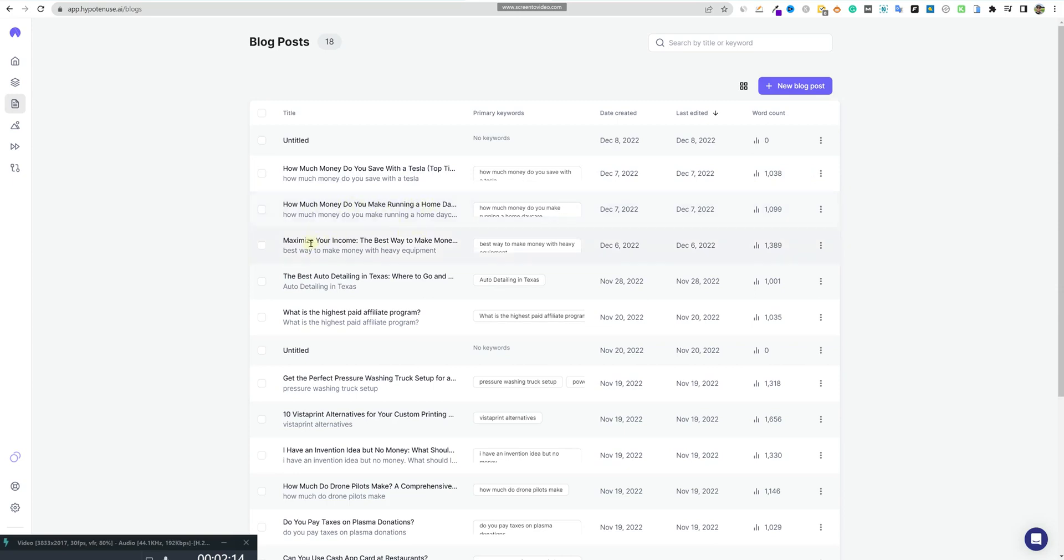
drag(373, 240, 430, 240)
drag(368, 253, 317, 252)
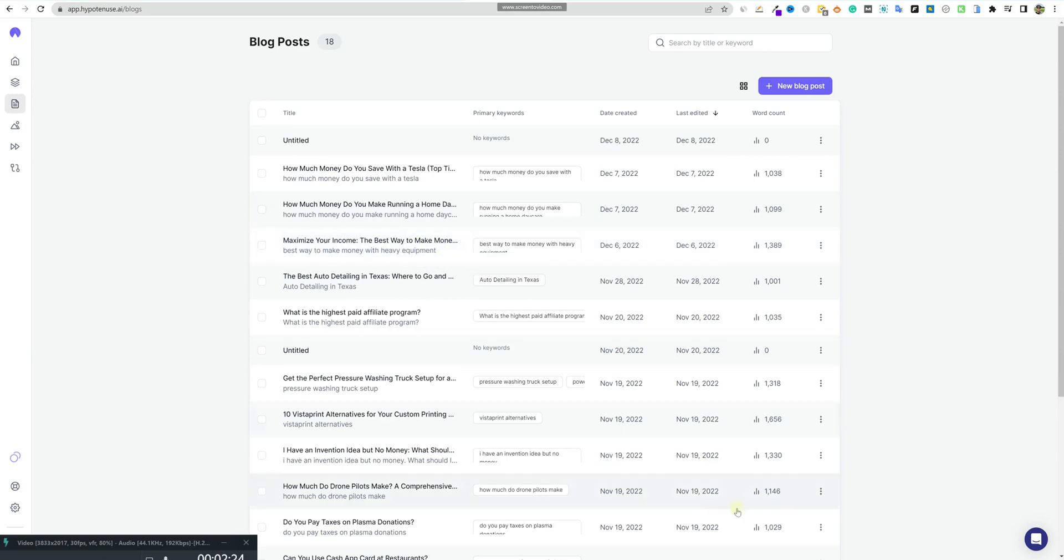
- Switch to Semrush and check the Keyword Magic Tool data for "Make Money With Heavy Equipment"
mouse_move(515, 559)
click(620, 521)
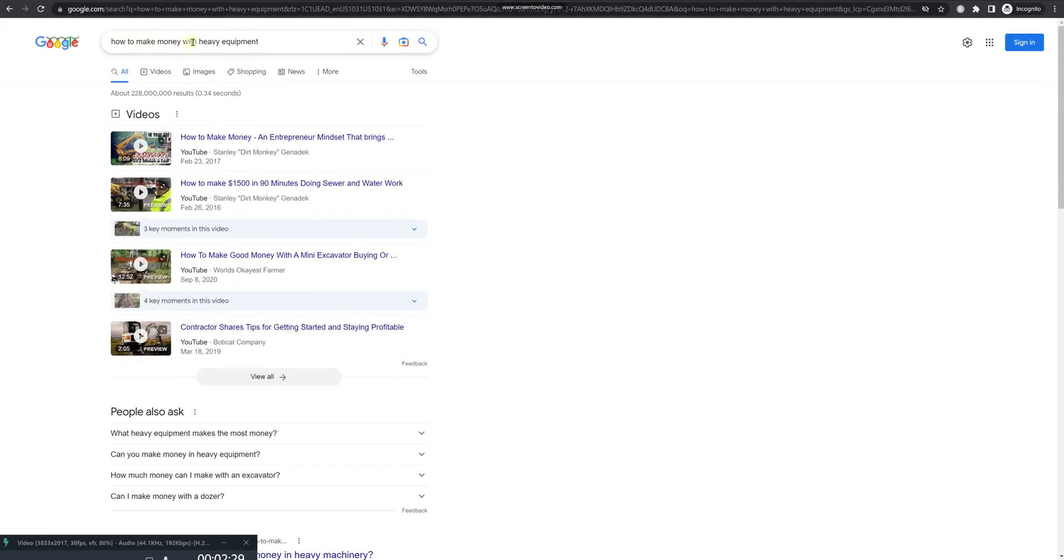
click(999, 0)
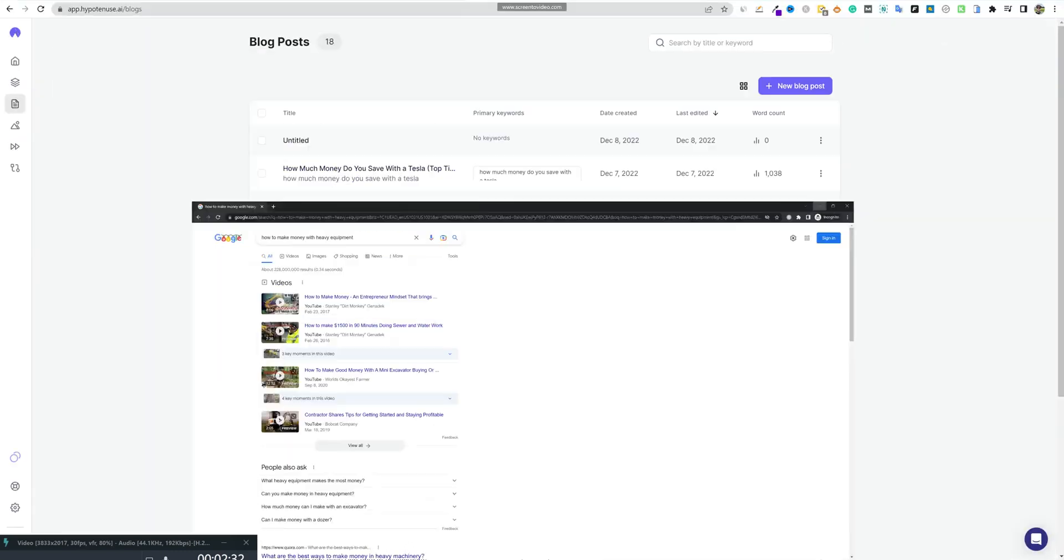
click(617, 0)
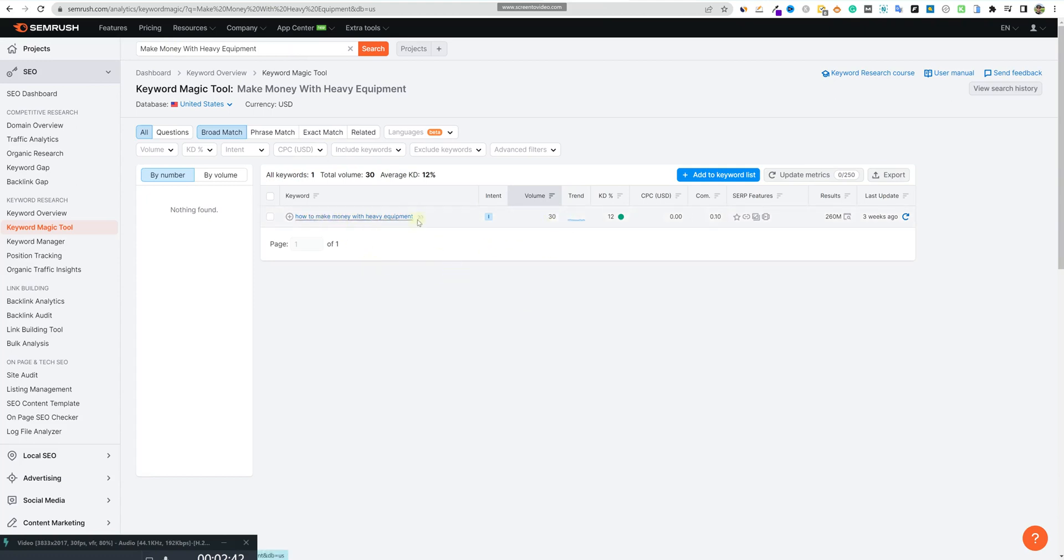
- Rerun the Google search for "how to make money with heavy equipment" in the incognito window and locate the realisticpay.com result
mouse_move(515, 559)
click(618, 525)
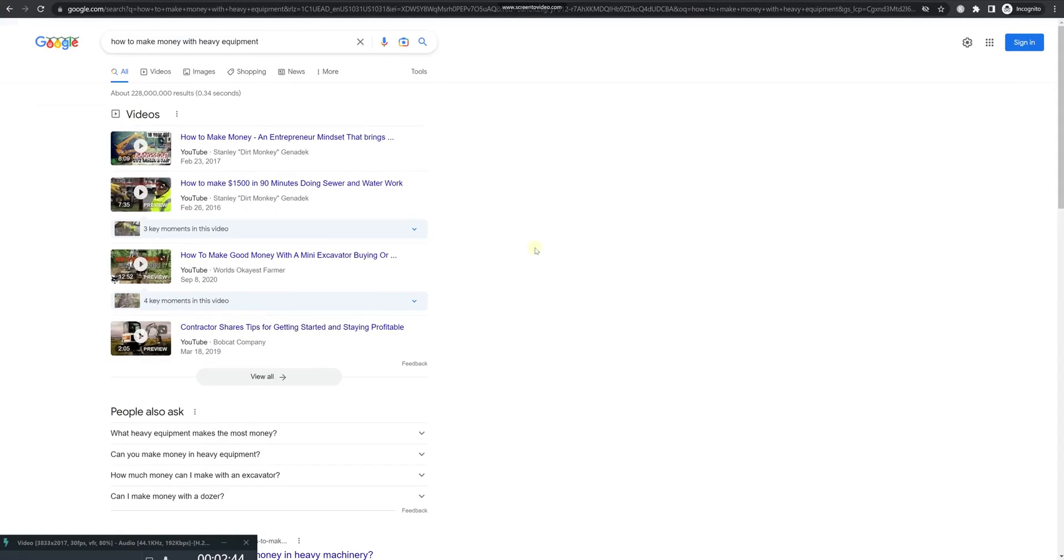
click(423, 43)
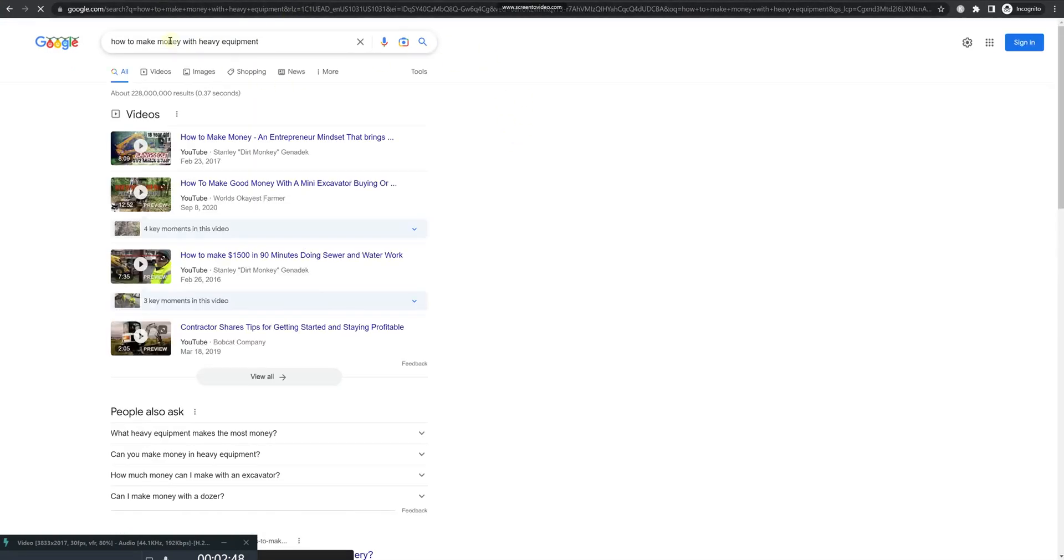
scroll(183, 341, down, 6)
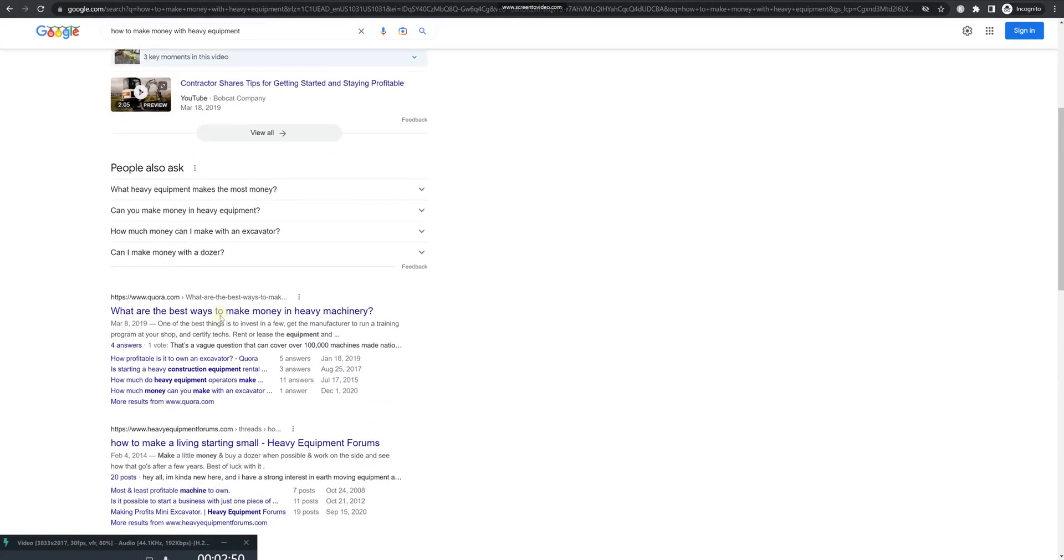
scroll(221, 315, down, 4)
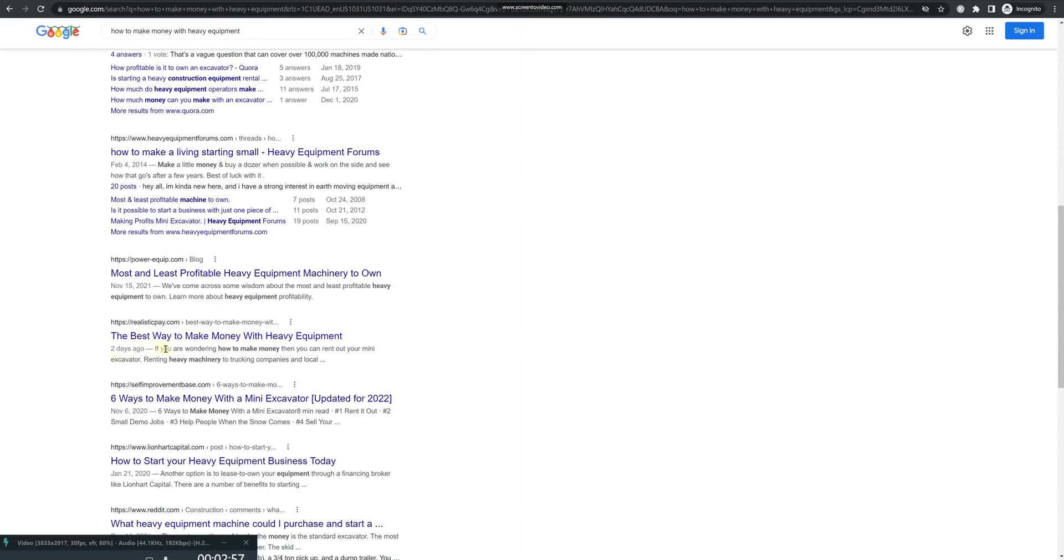
scroll(207, 337, up, 10)
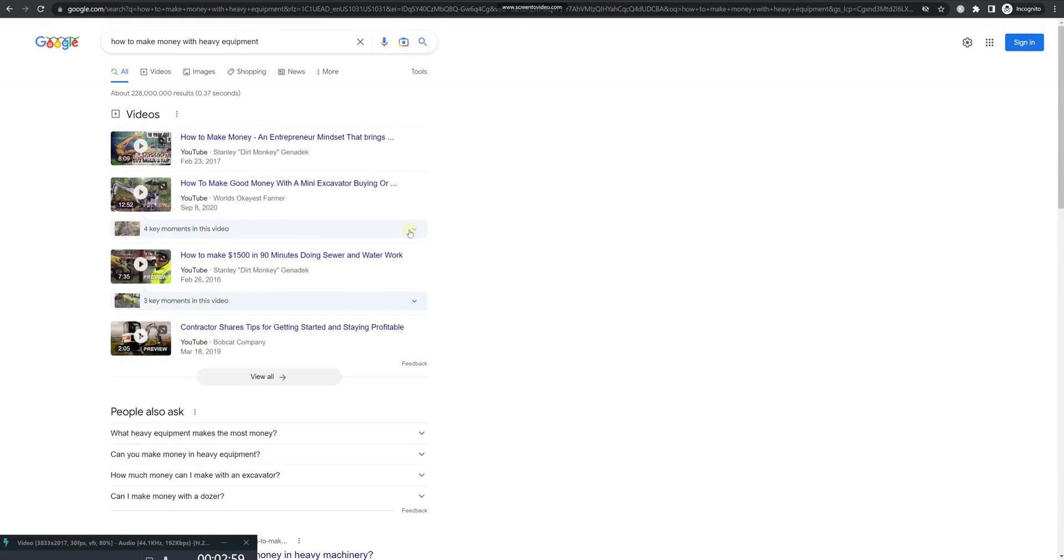
- Examine the videos, related questions, Quora, forum and blog pages competing in the heavy equipment search results
scroll(391, 216, down, 2)
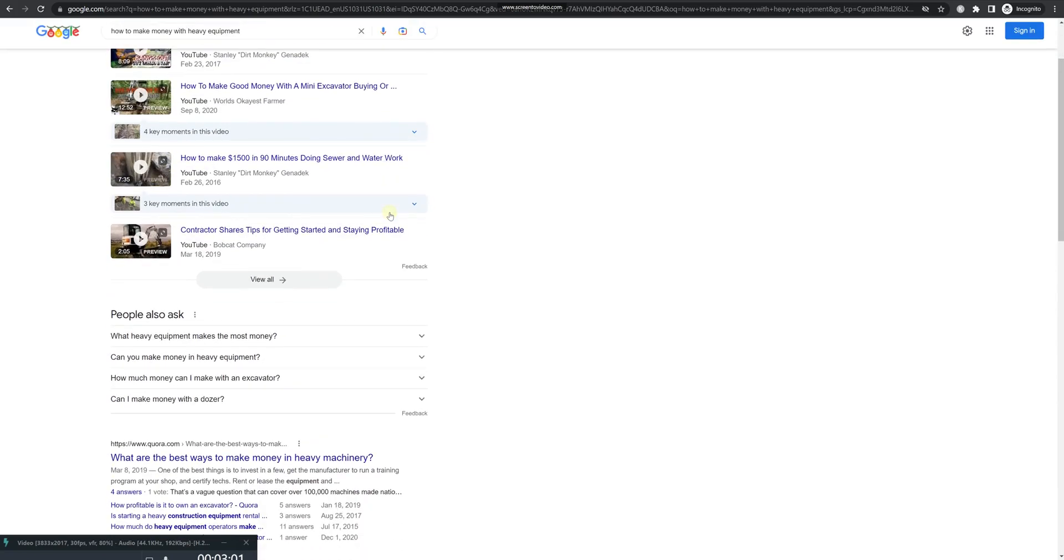
scroll(391, 218, down, 2)
scroll(398, 221, down, 2)
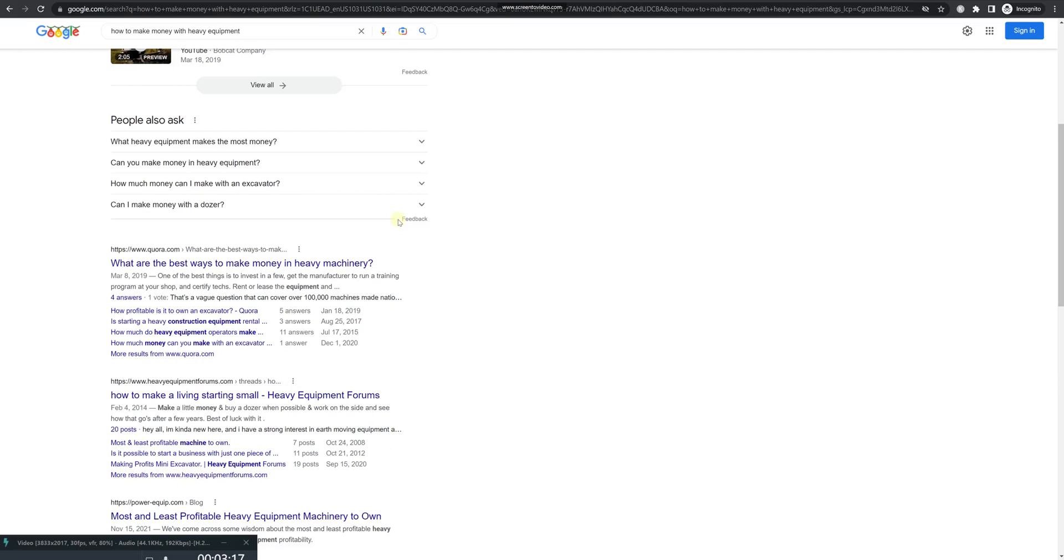
scroll(399, 222, down, 2)
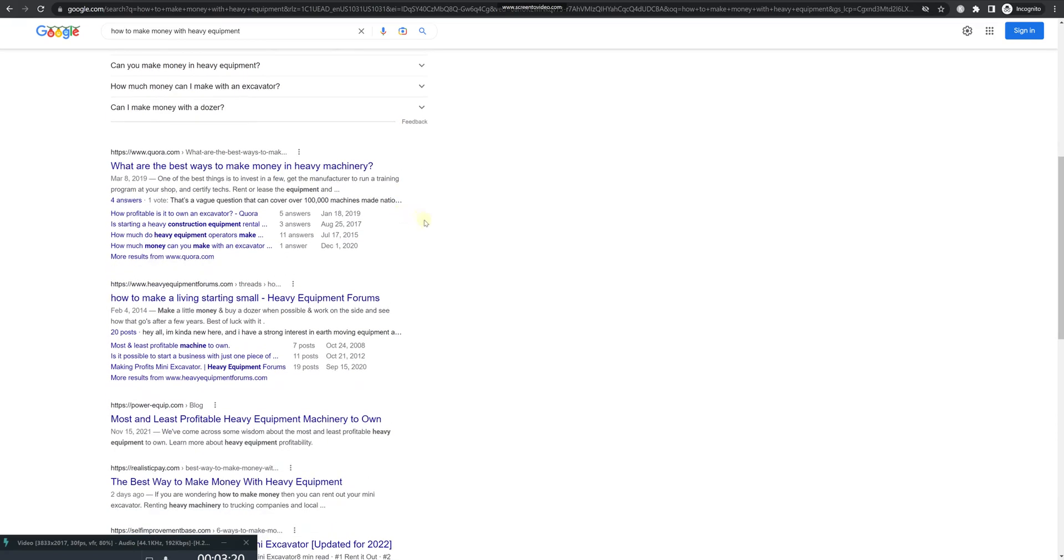
scroll(443, 236, up, 1)
scroll(444, 237, up, 1)
scroll(444, 237, down, 1)
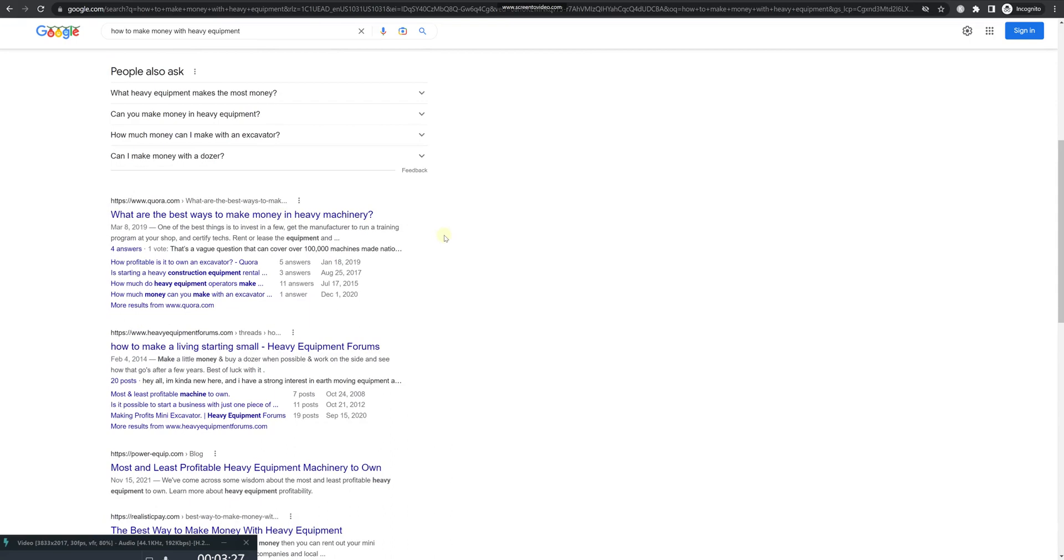
scroll(444, 237, down, 2)
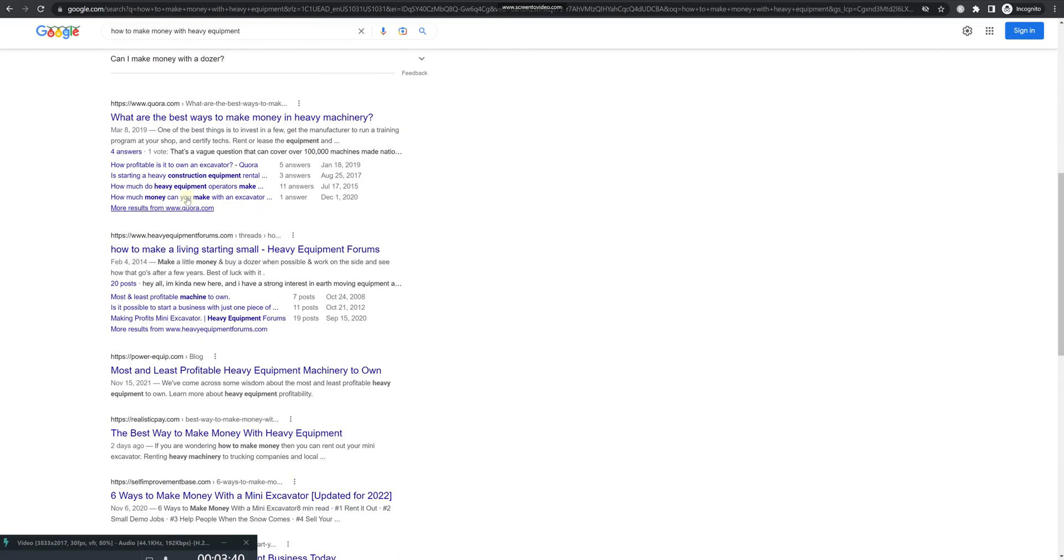
scroll(496, 399, up, 8)
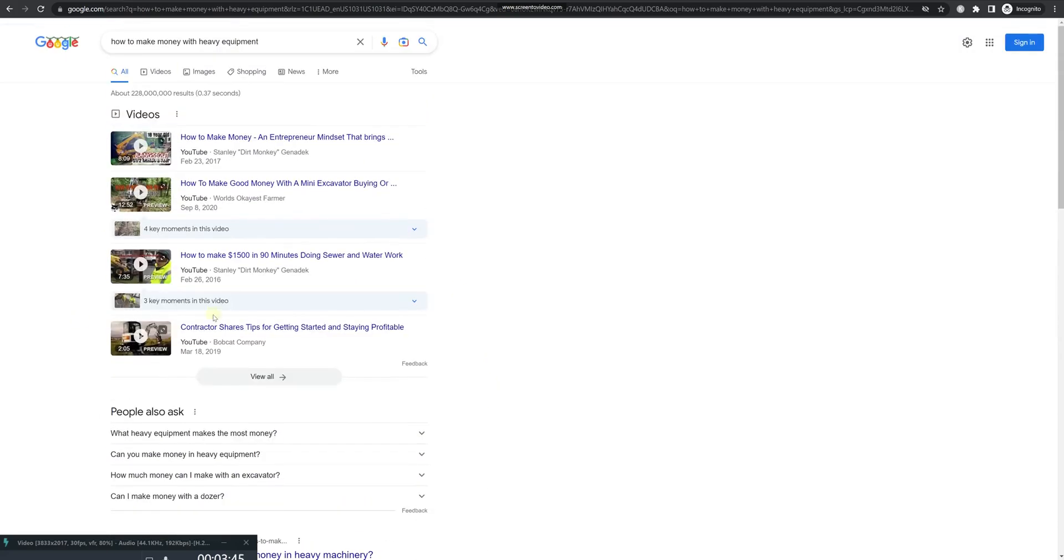
scroll(468, 339, down, 5)
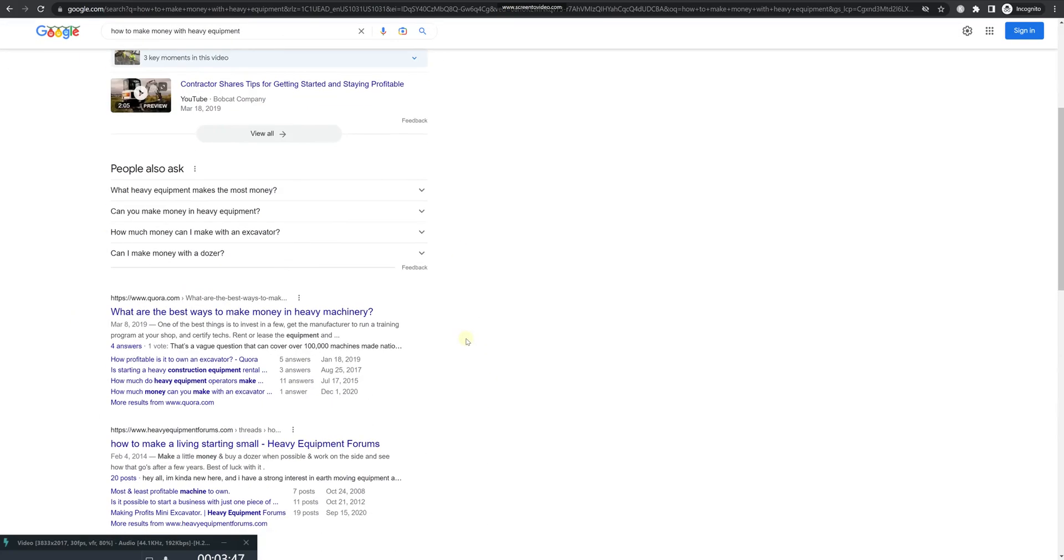
scroll(459, 339, down, 1)
scroll(725, 347, up, 6)
click(1006, 0)
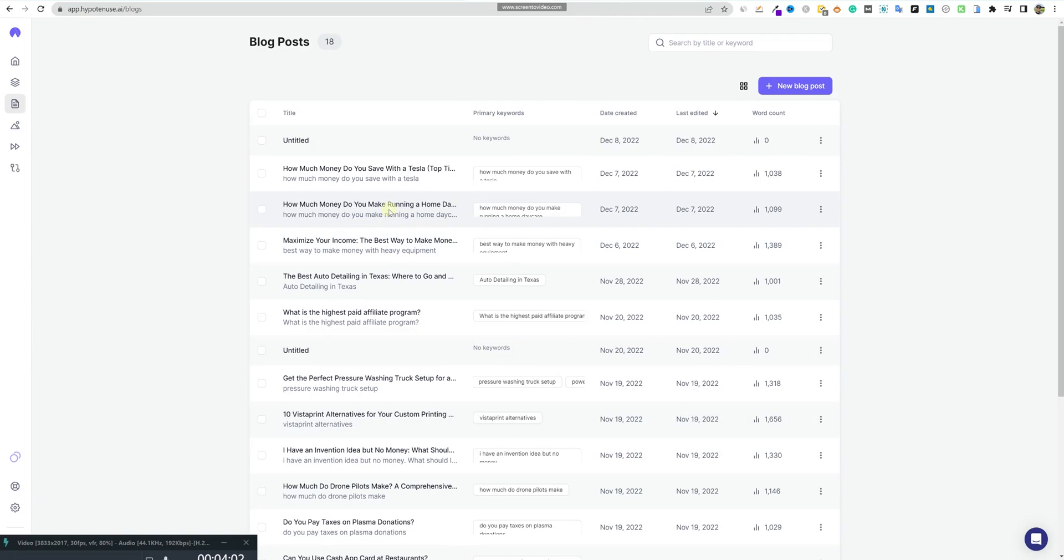
- Open the home daycare earnings article in Hypotenuse AI and copy its title without the question mark
click(411, 207)
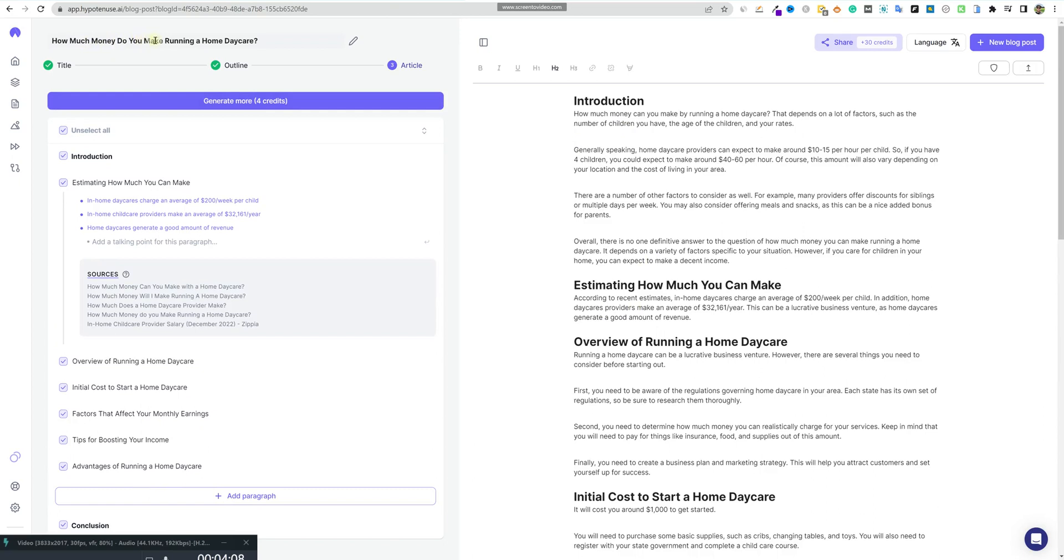
click(259, 41)
drag(255, 41, 51, 44)
key(ctrl+c)
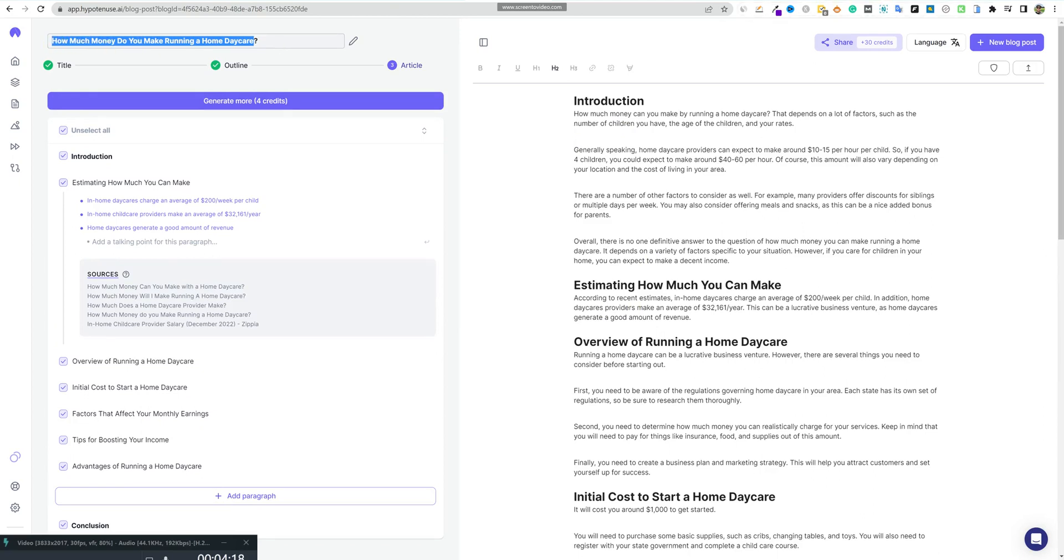
- Create a NeuronWriter content query for "how much money do you make running a home daycare" and open its competitor selection
click(637, 1)
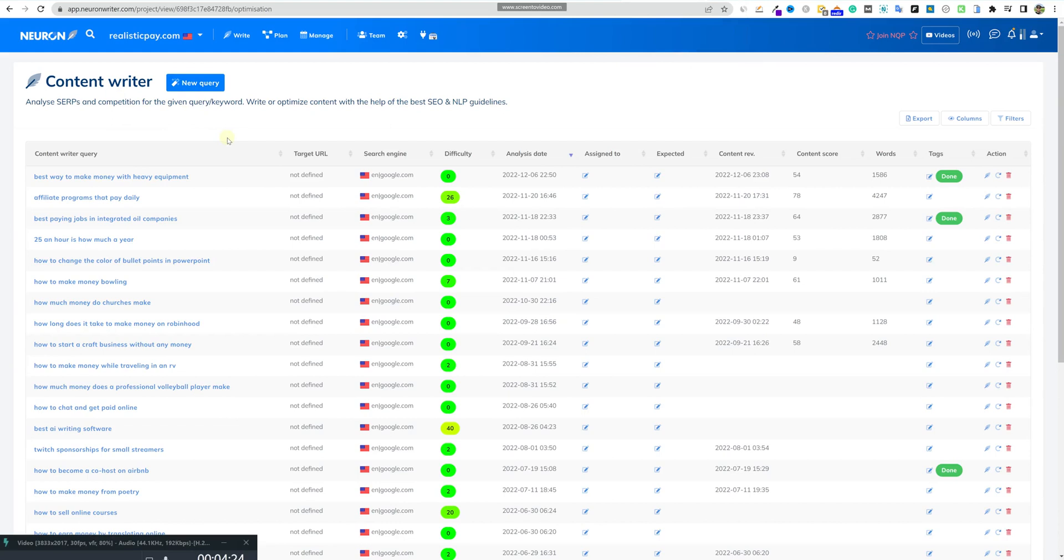
click(213, 83)
click(395, 317)
key(ctrl+v)
click(740, 314)
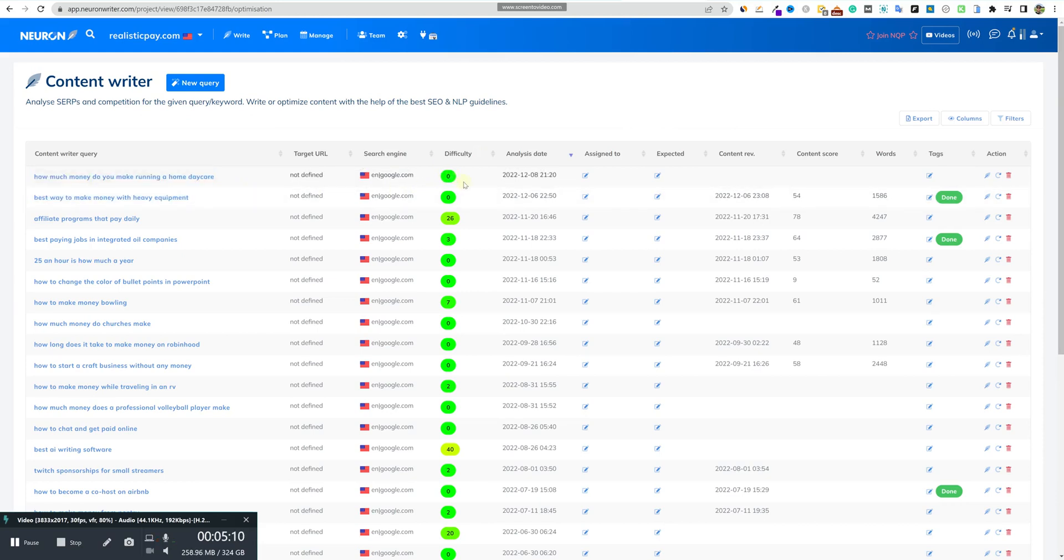
click(167, 177)
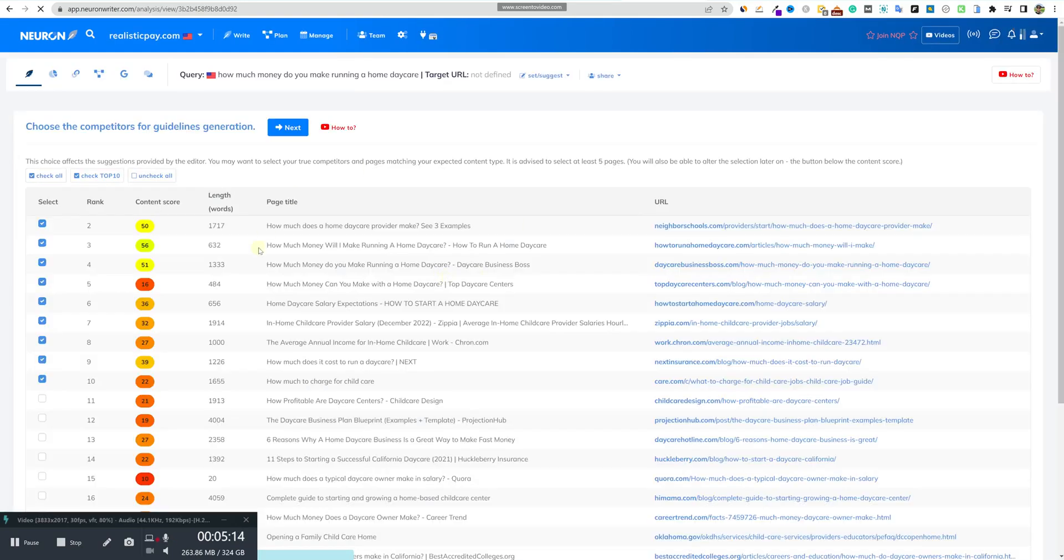
scroll(360, 222, down, 1)
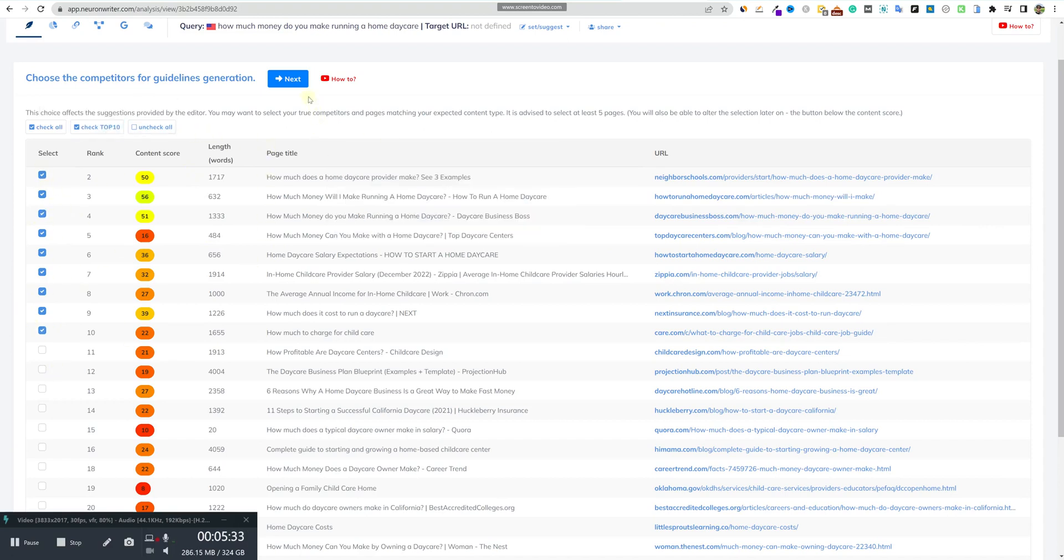
- Try toggling the rank 6 competitor and adding those ranked 11, 12 and 13, and undo these selections
click(42, 253)
click(43, 252)
click(42, 349)
click(42, 369)
click(43, 389)
click(42, 370)
click(43, 351)
click(43, 390)
- Accept the TOP 10 competitors and set the content's meta title to "How Much Money Do You Make Running a Home Daycare?"
click(297, 81)
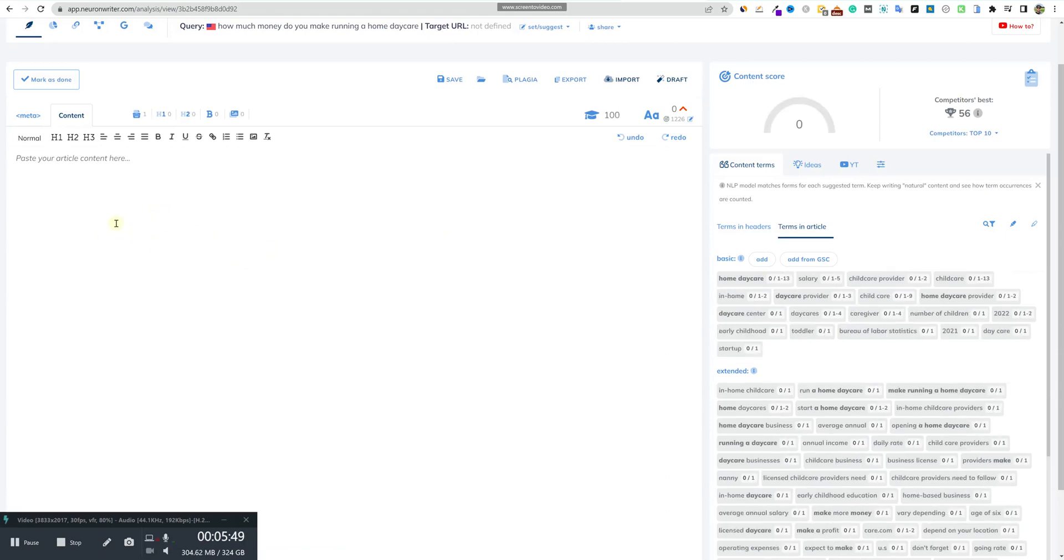
click(93, 188)
click(30, 114)
click(186, 150)
key(ctrl+v)
text(?)
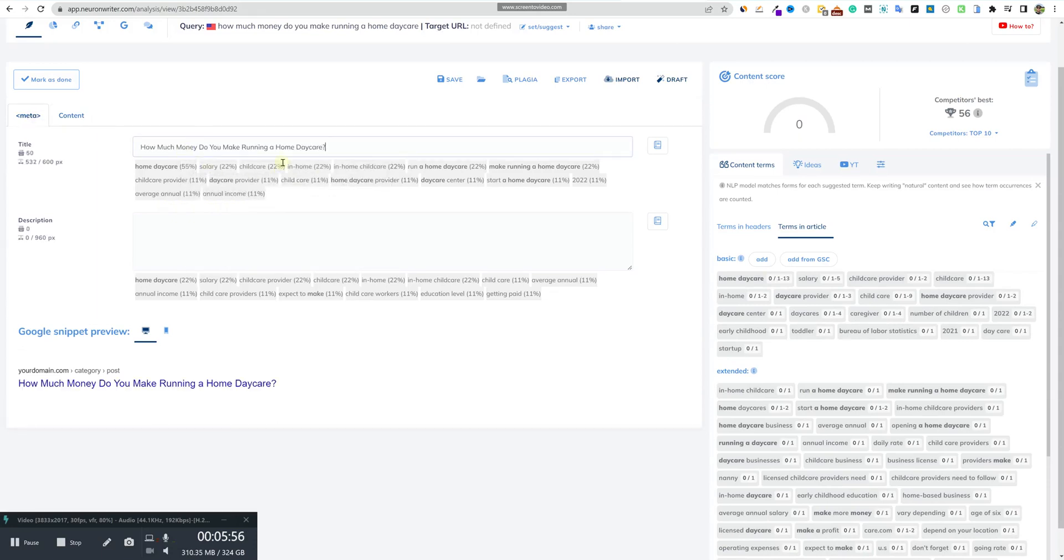
- Examine the suggested terms listed for the meta description
click(232, 222)
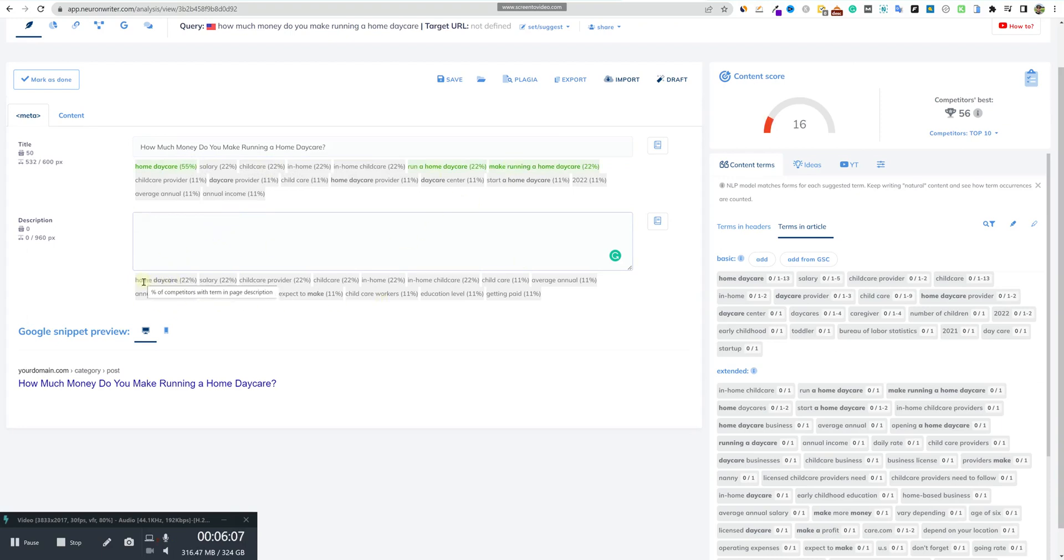
drag(137, 284, 132, 331)
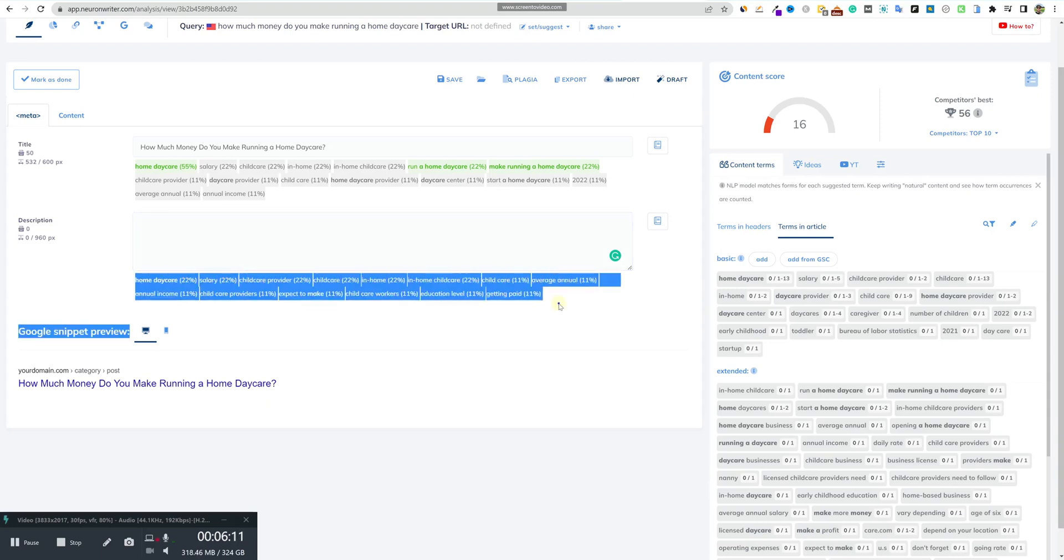
click(97, 223)
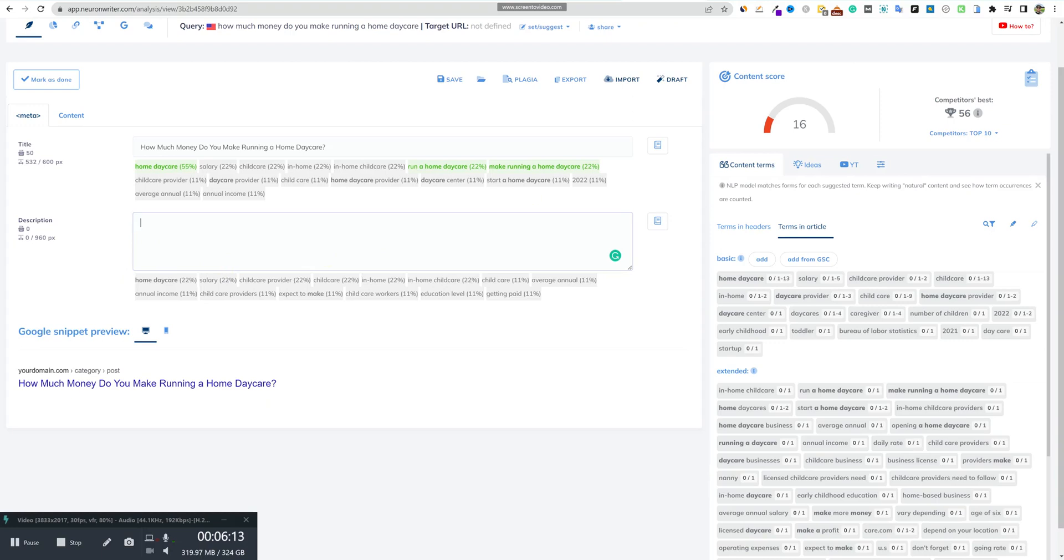
- Open WordHero's SEO Descriptions tool and generate descriptions with "How Much Money Do You Make Running a Home Daycare" as both short description and keywords
key(ctrl+t)
click(668, 25)
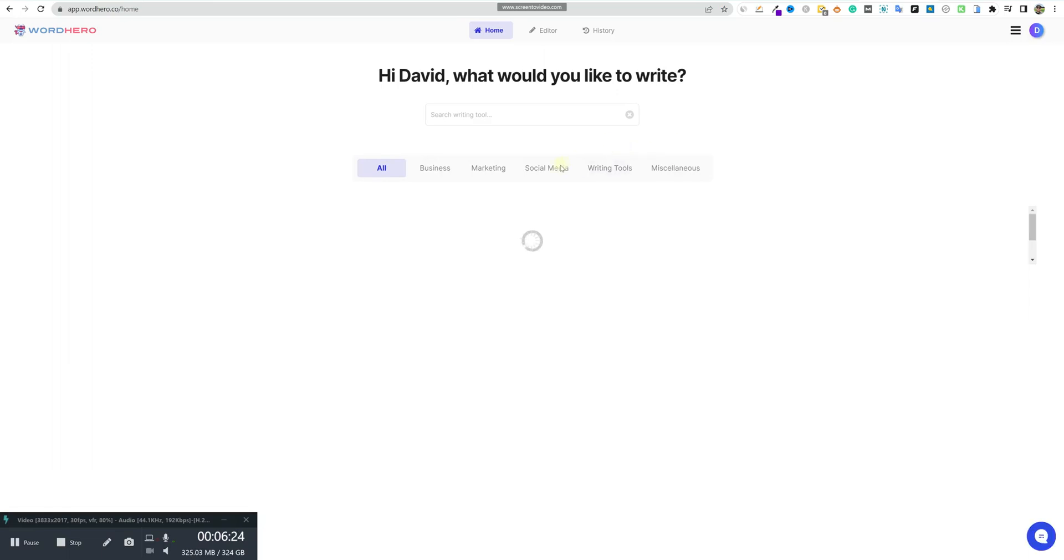
click(513, 238)
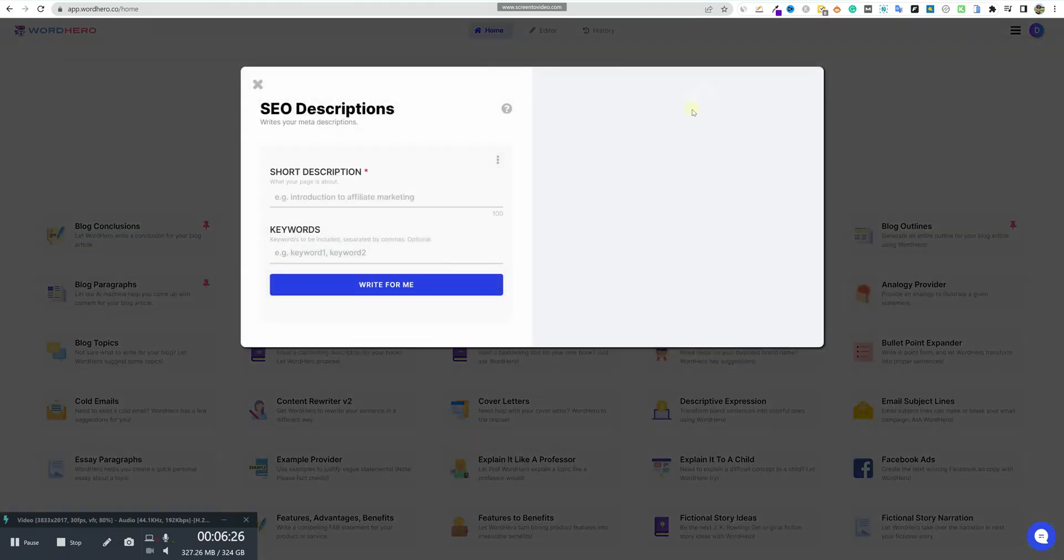
click(423, 195)
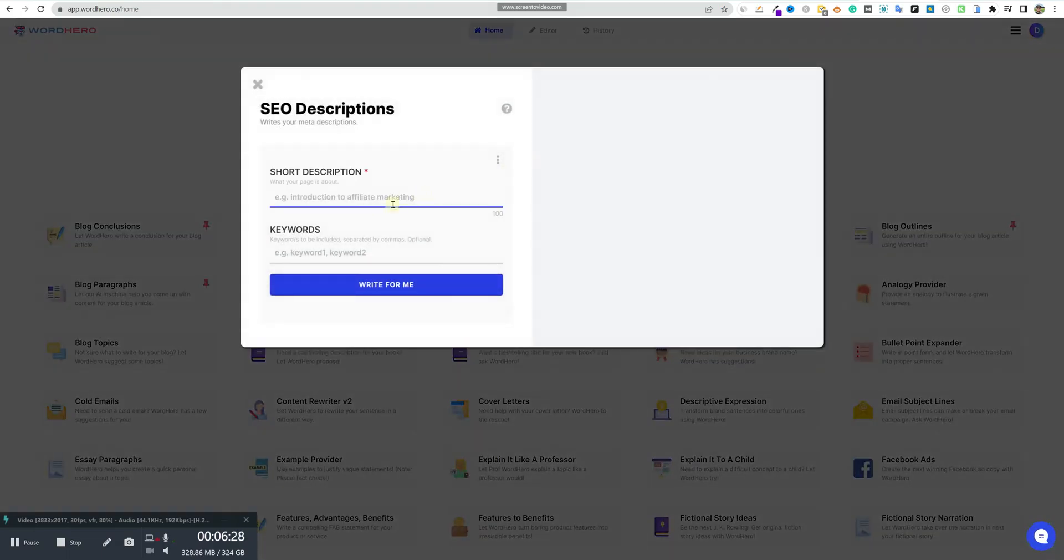
key(ctrl+v)
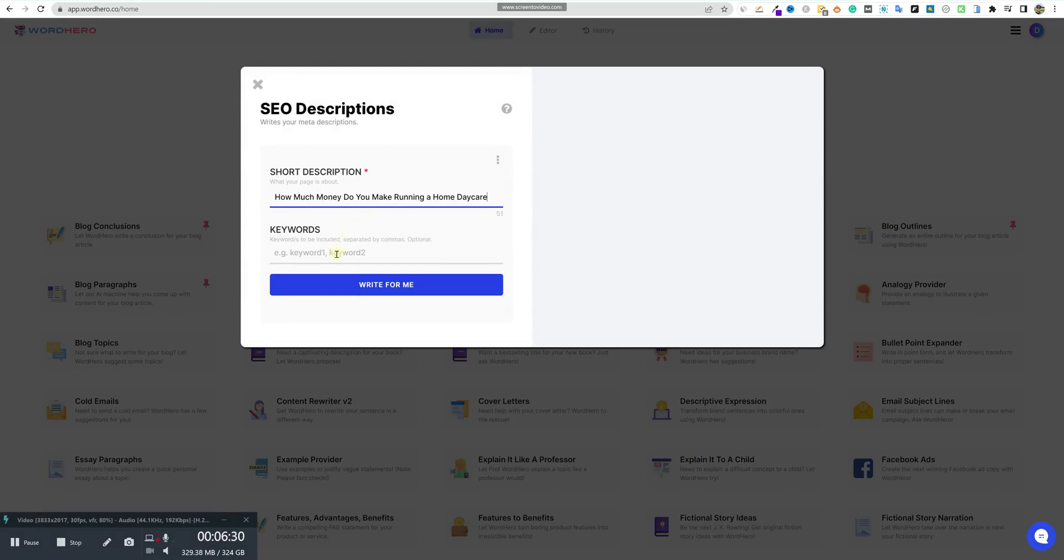
click(337, 254)
key(ctrl+v)
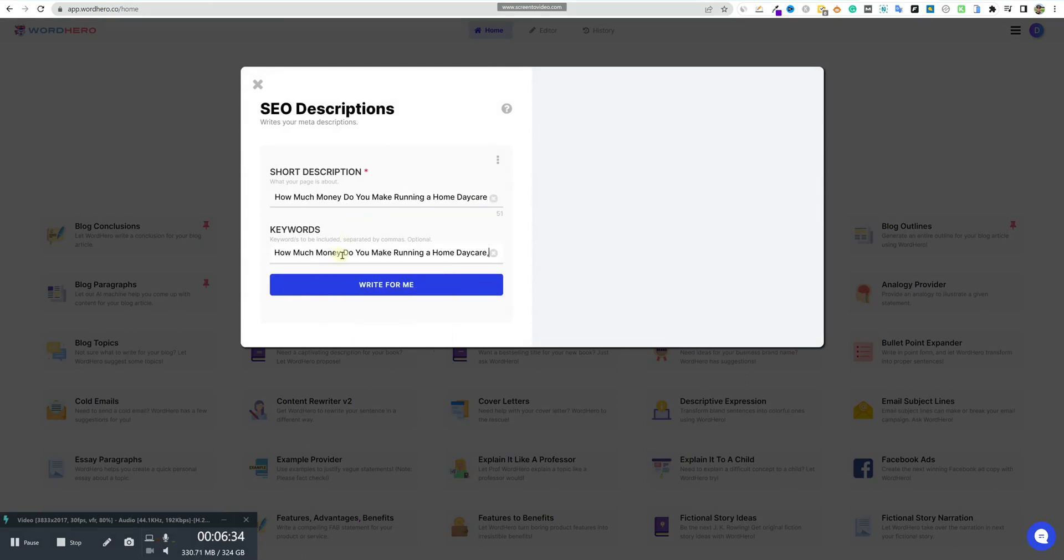
key(BackSpace)
key(BackSpace)
click(394, 288)
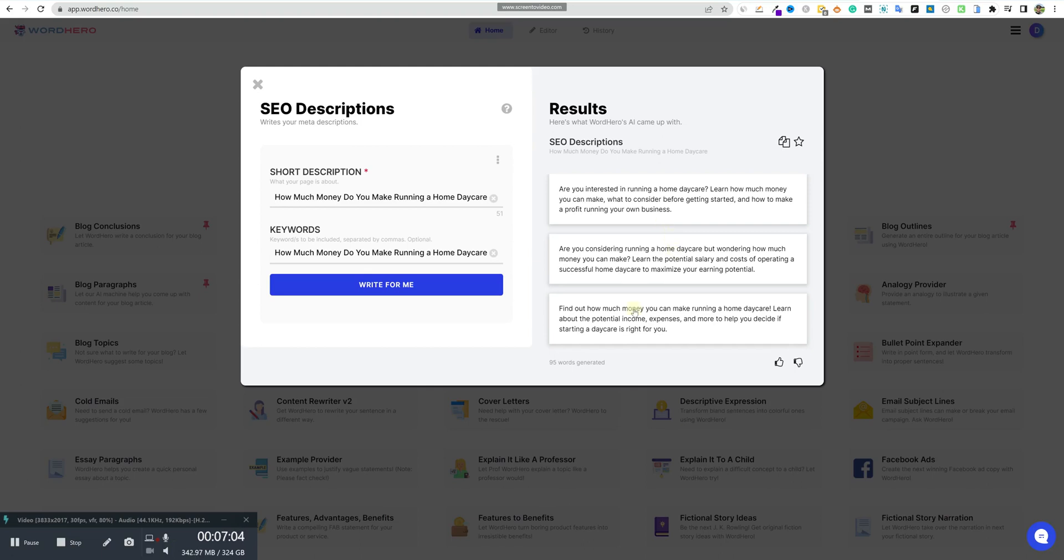
- Copy the generated description beginning "Find out how much money you can make" into NeuronWriter's meta description and save
click(678, 320)
key(ctrl+Tab)
click(367, 237)
key(ctrl+v)
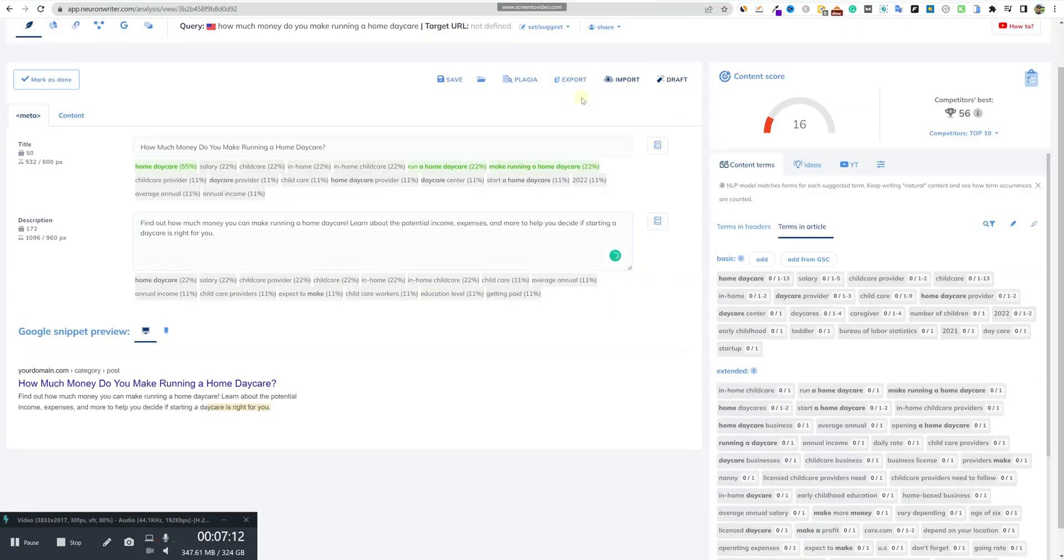
click(453, 80)
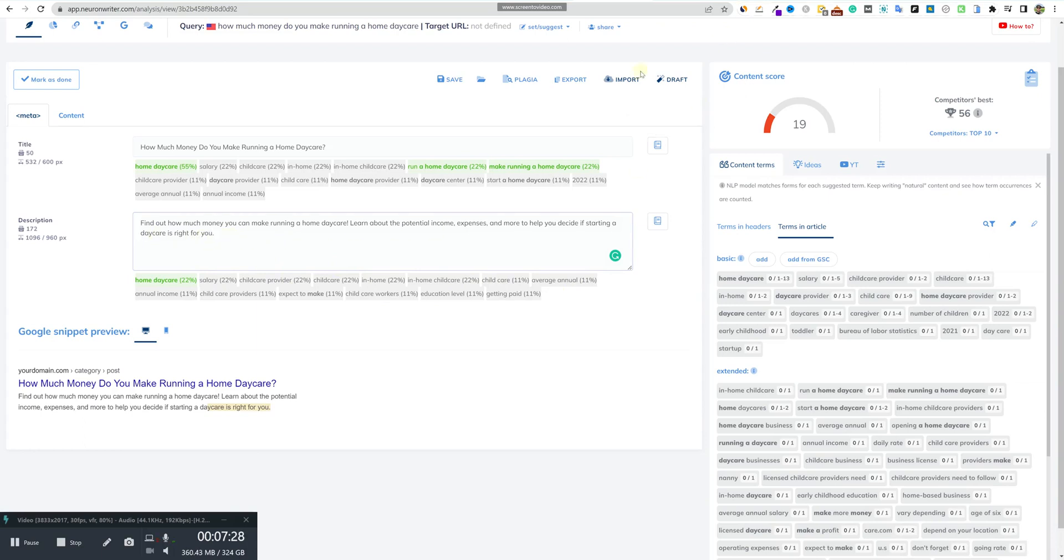
- Clear the pasted meta description, try a new opening with "Are you wondering how much", and erase it
drag(225, 234, 127, 222)
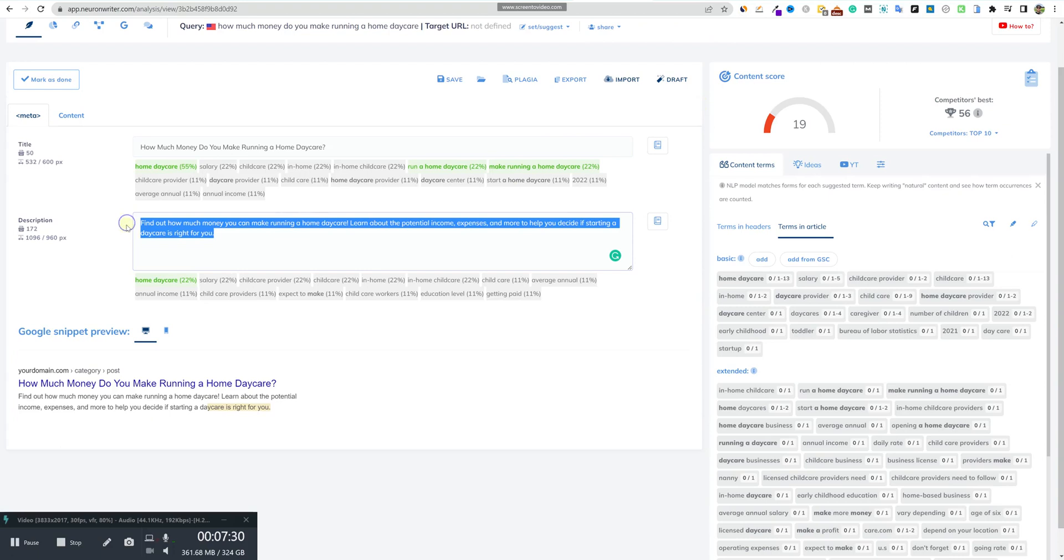
key(BackSpace)
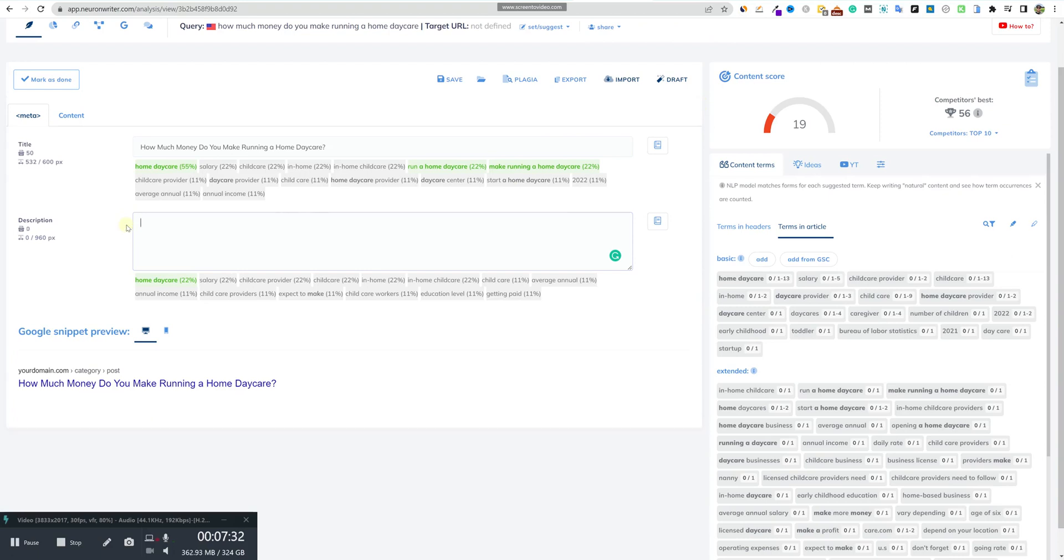
text(A)
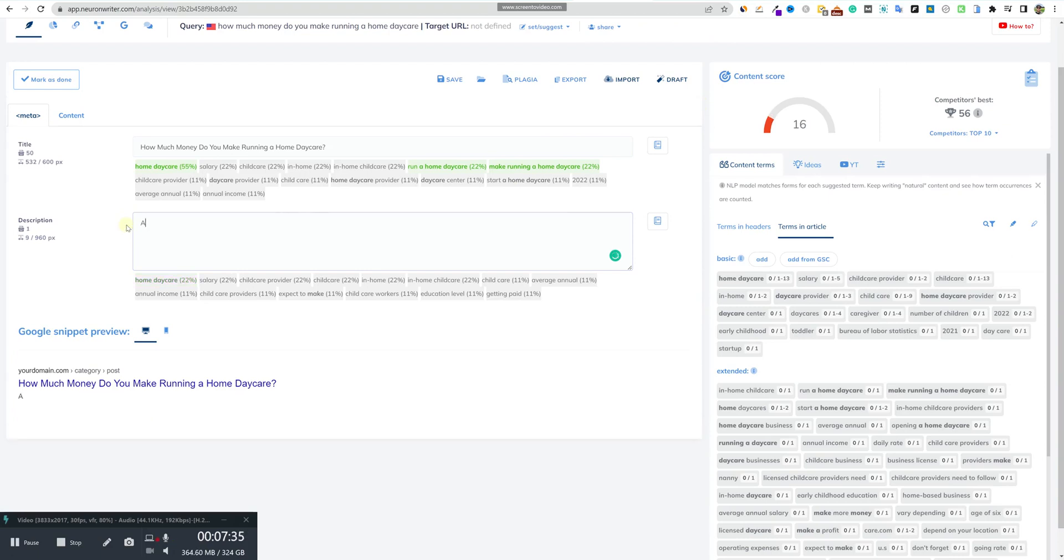
text(re you wondering how much mo)
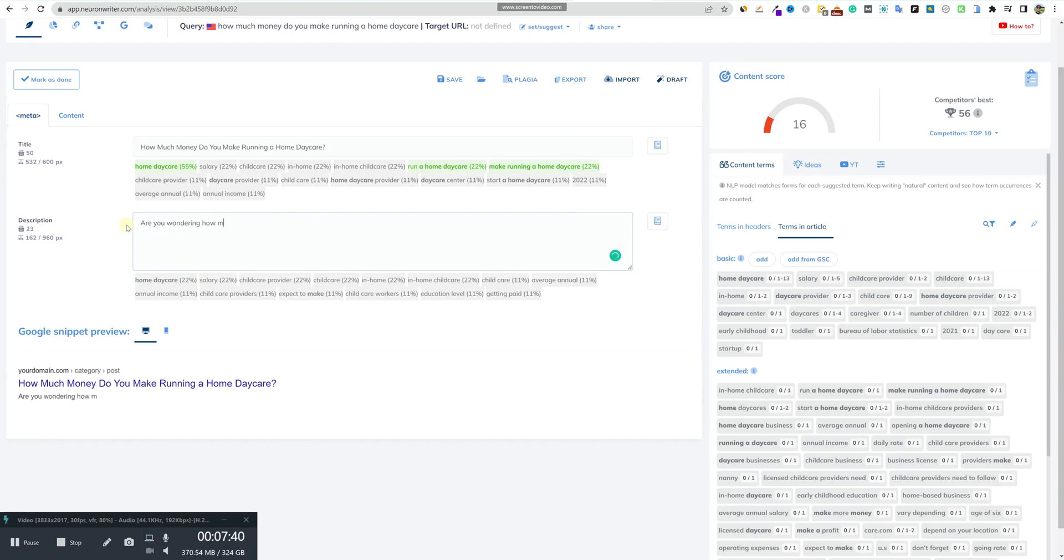
key(BackSpace)
key(BackSpace)
key(BackSpace)
key(BackSpace)
key(BackSpace)
key(BackSpace)
key(BackSpace)
key(BackSpace)
key(BackSpace)
key(BackSpace)
key(BackSpace)
key(BackSpace)
key(BackSpace)
key(BackSpace)
key(BackSpace)
key(BackSpace)
key(BackSpace)
key(BackSpace)
key(BackSpace)
key(BackSpace)
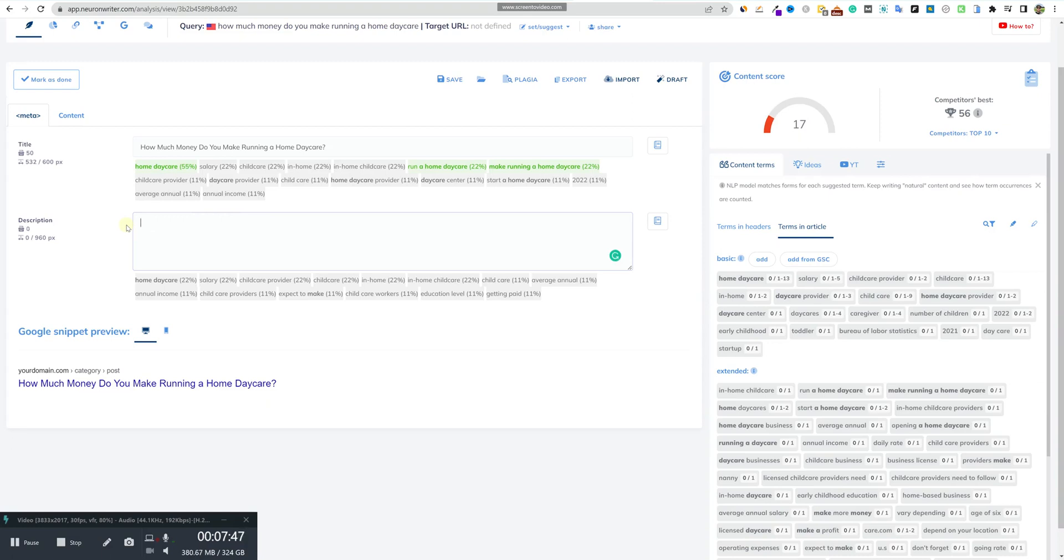
- Begin the meta description with "How much money do you make running a home daycare? In this post, we will go over your average annual salary"
text(How)
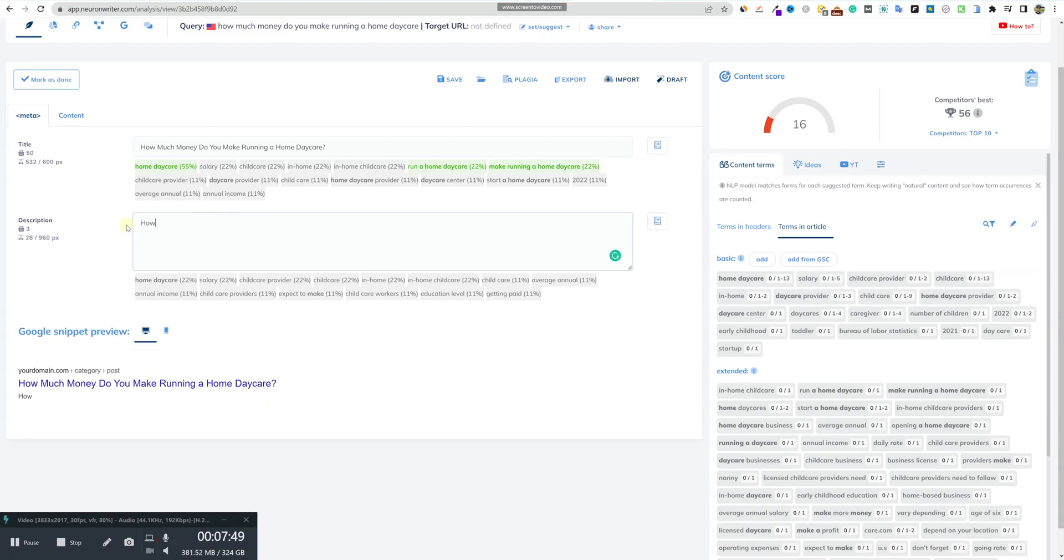
text( much money do you make running a home )
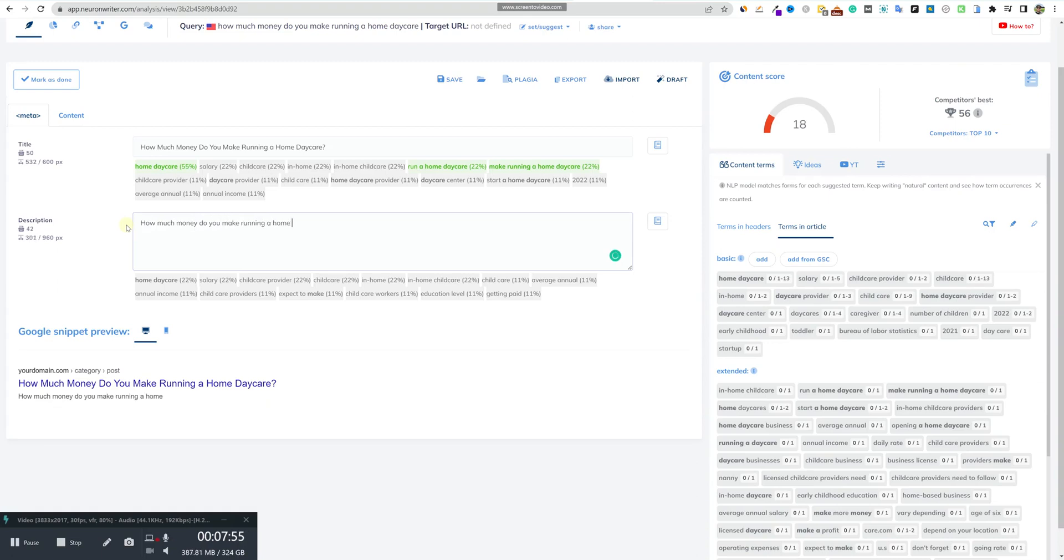
text(daycare? In this post,)
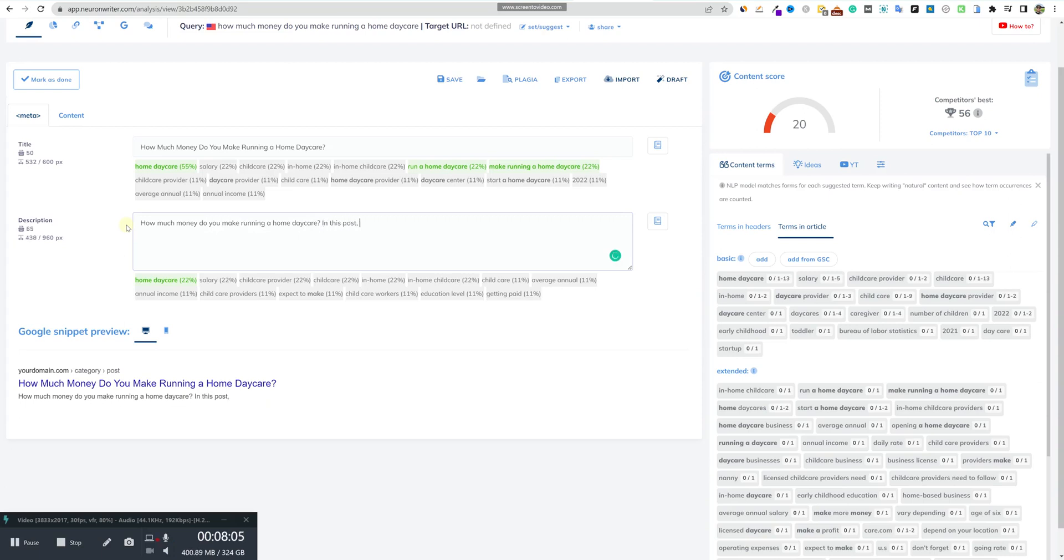
text( we will go over your )
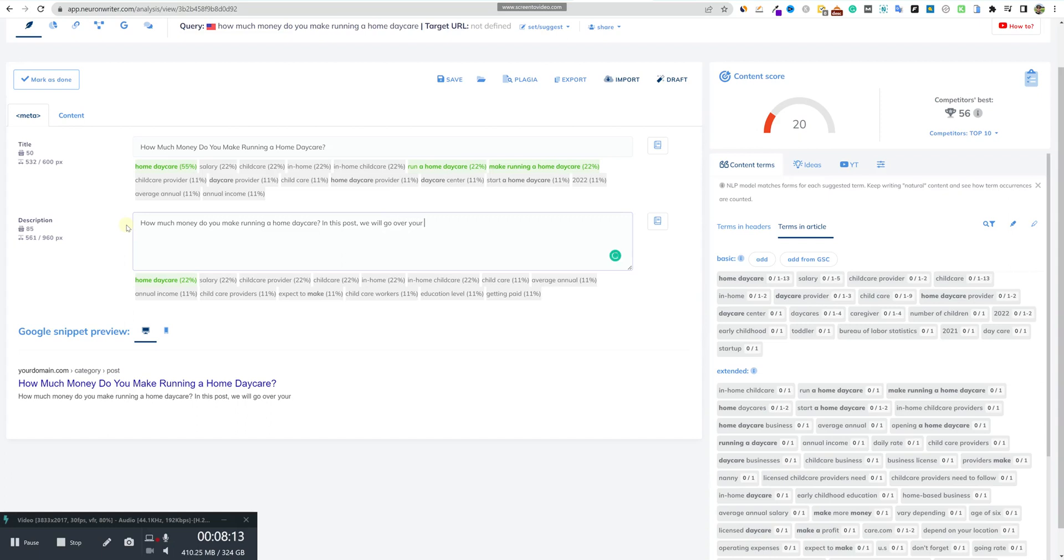
text(average annual salary)
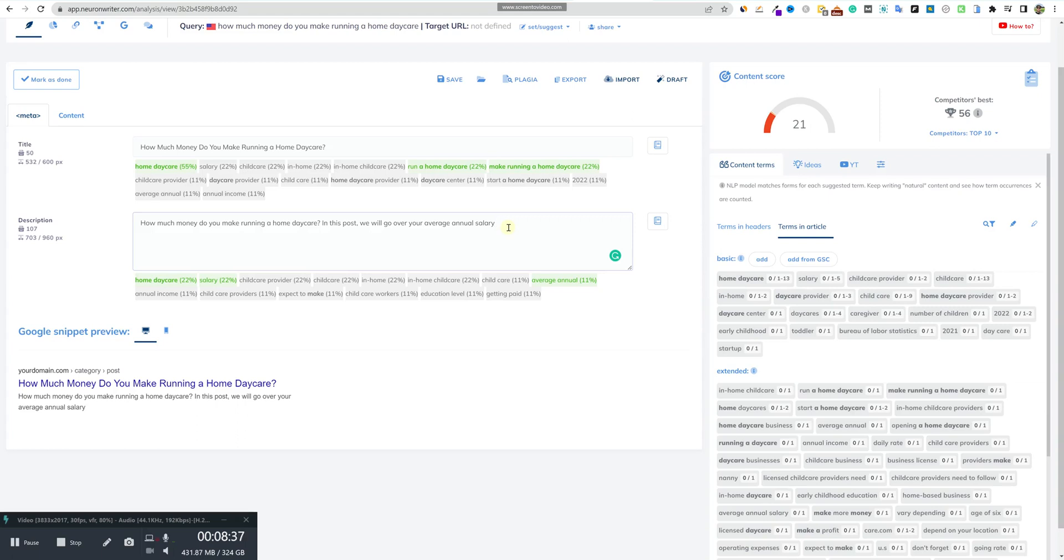
- Continue the description with "and what to expect to make, education level, and top tips for child care workers." and accept the correction "your education"
text(and what to expect to make,)
key(BackSpace)
text(, edu)
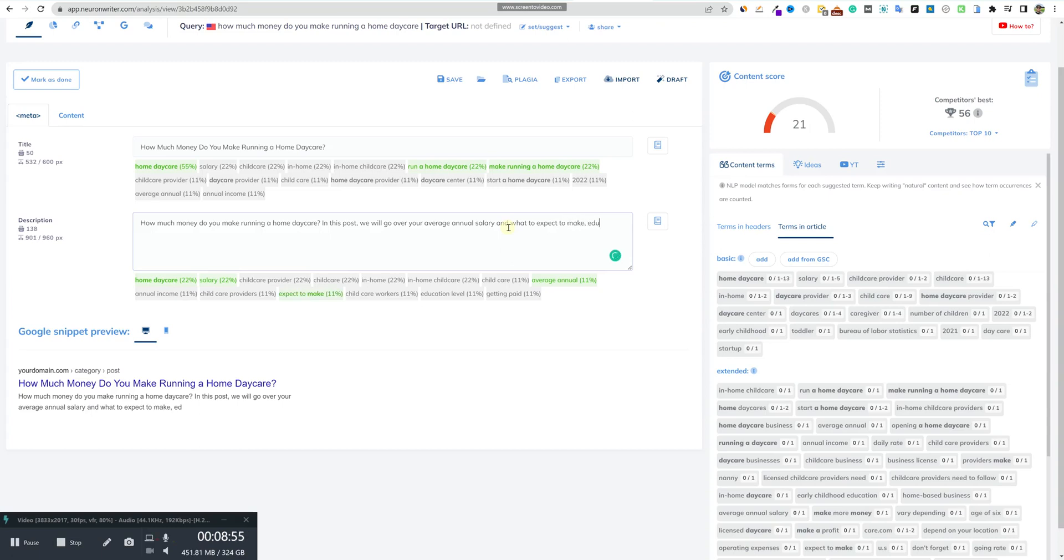
text(cation level, and top)
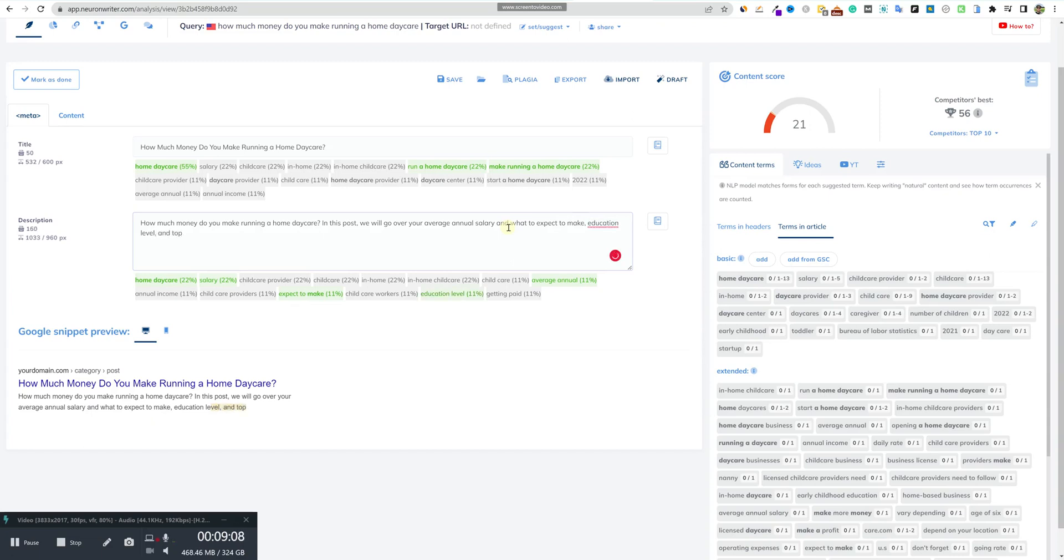
text( tips for child care workers.)
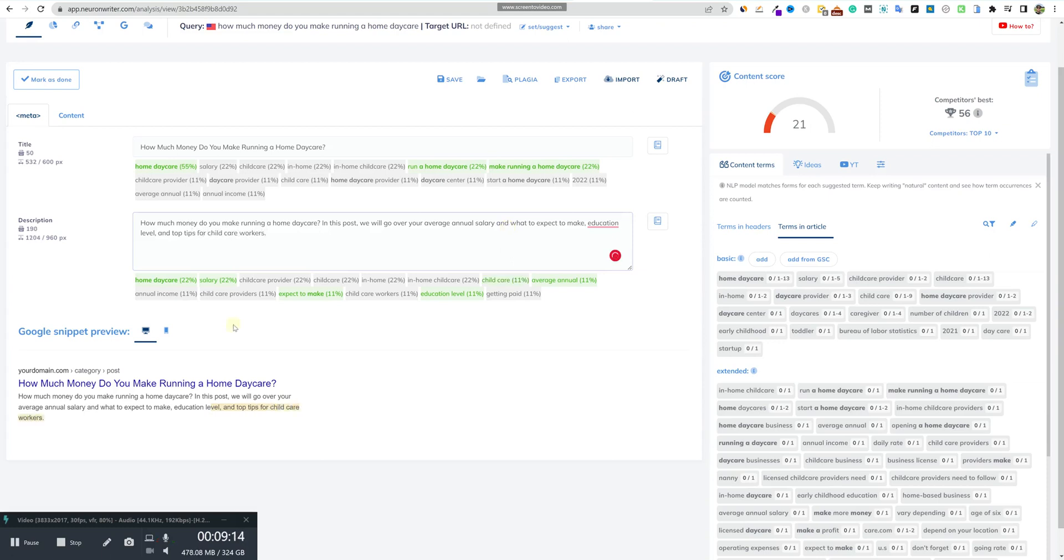
mouse_move(603, 224)
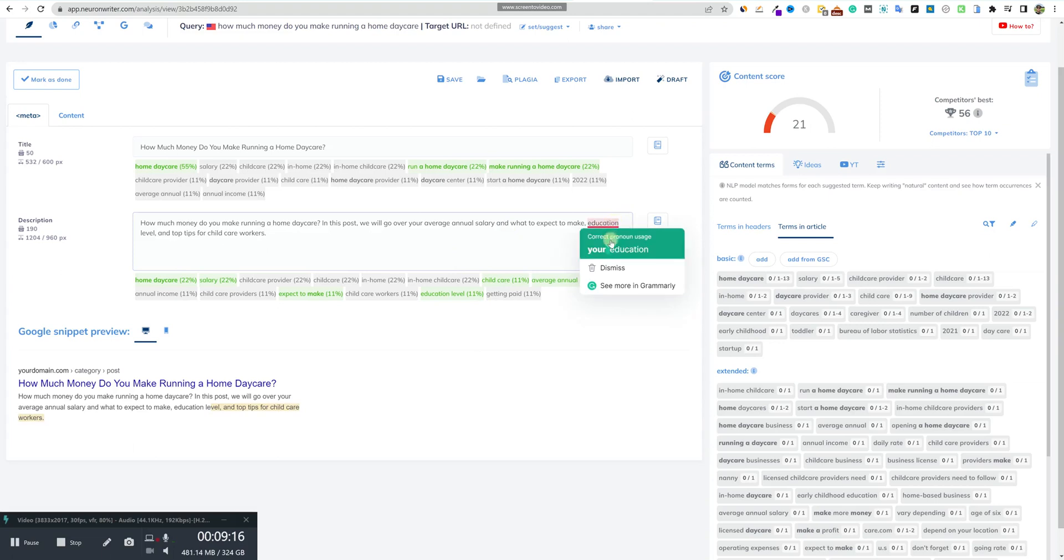
click(610, 244)
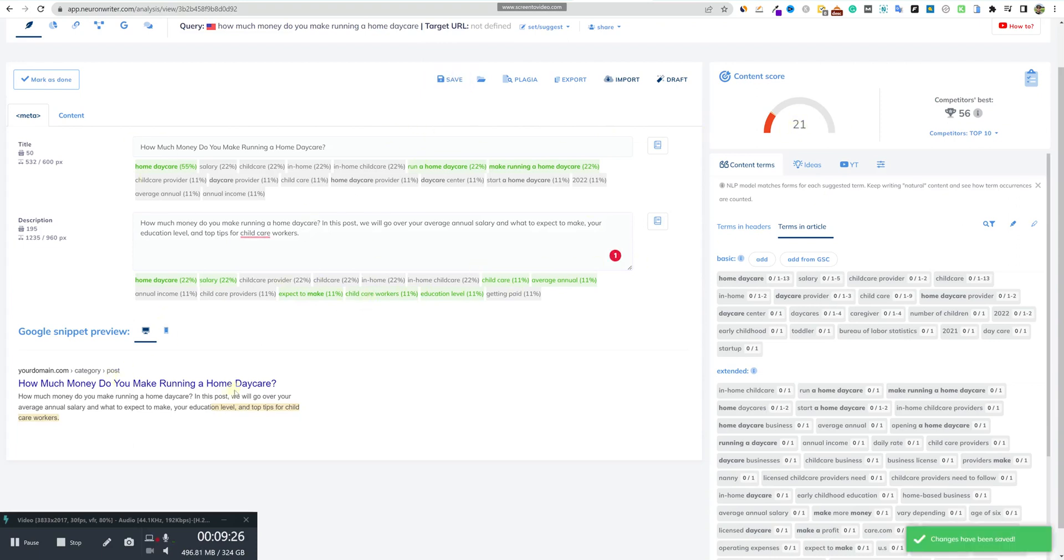
- Open the article content editor, and copy the Hypotenuse AI article from the first introduction sentence through the end of the conclusion
click(80, 120)
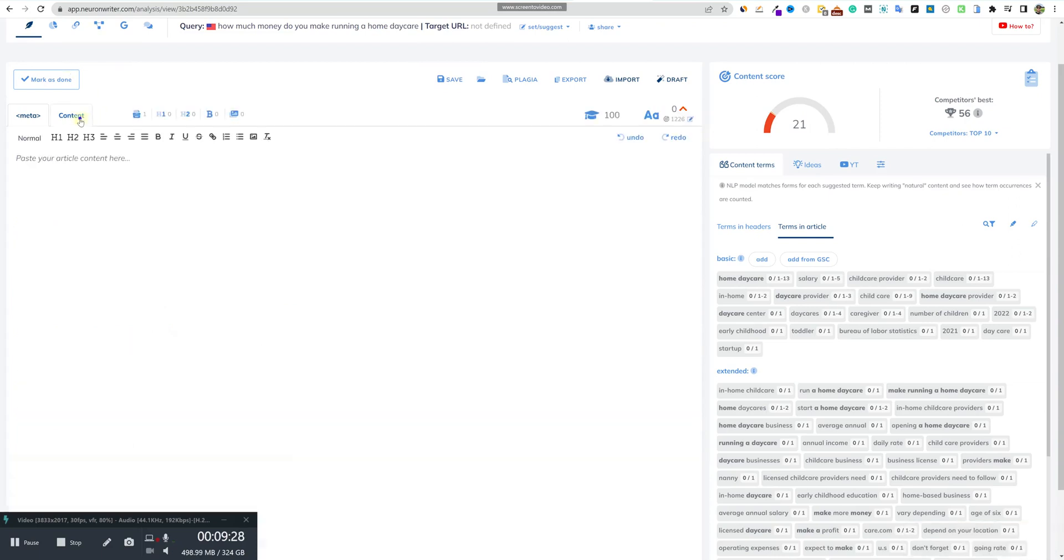
scroll(313, 254, up, 1)
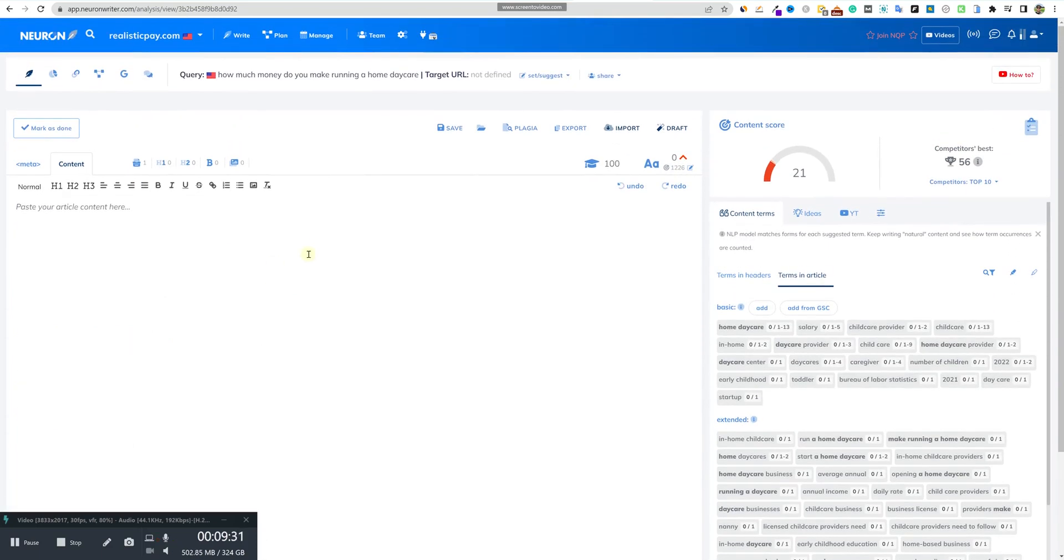
mouse_move(682, 165)
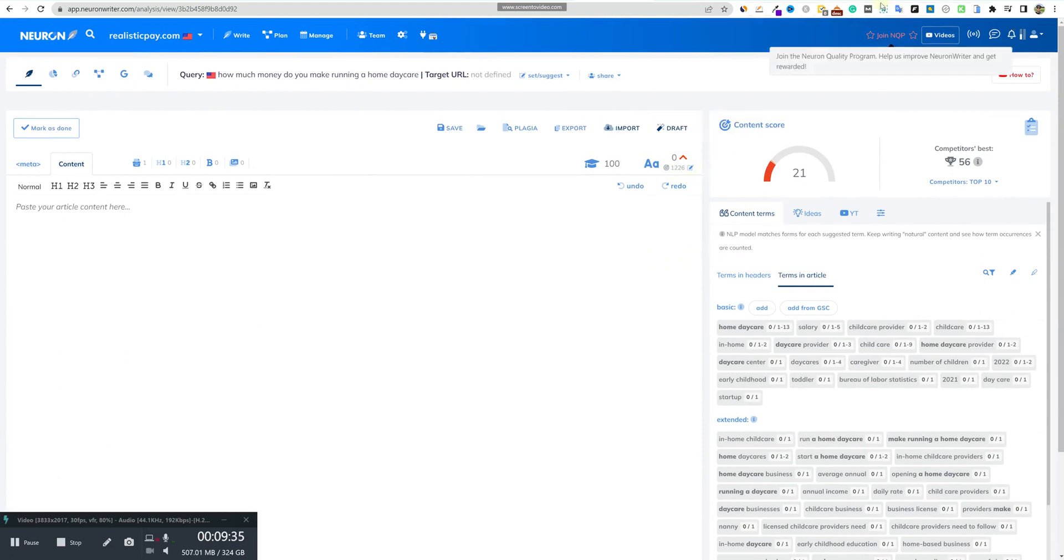
key(ctrl+Tab)
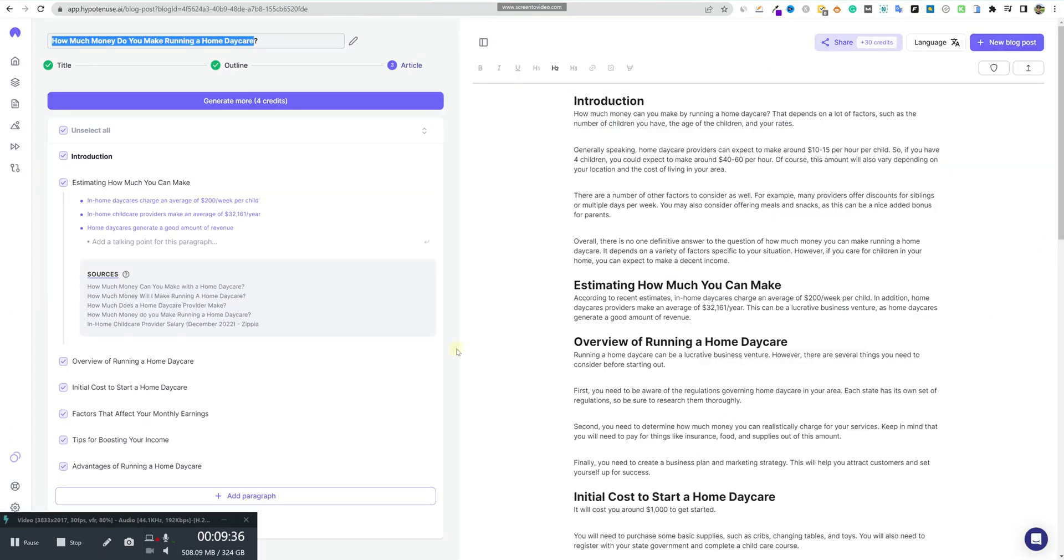
click(601, 141)
drag(575, 114, 625, 114)
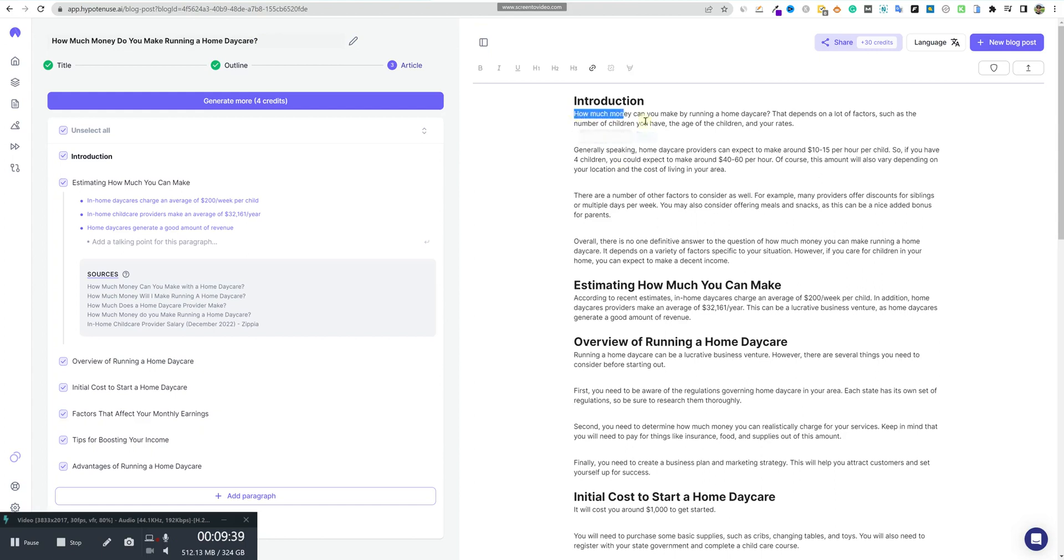
key(ctrl+shift+End)
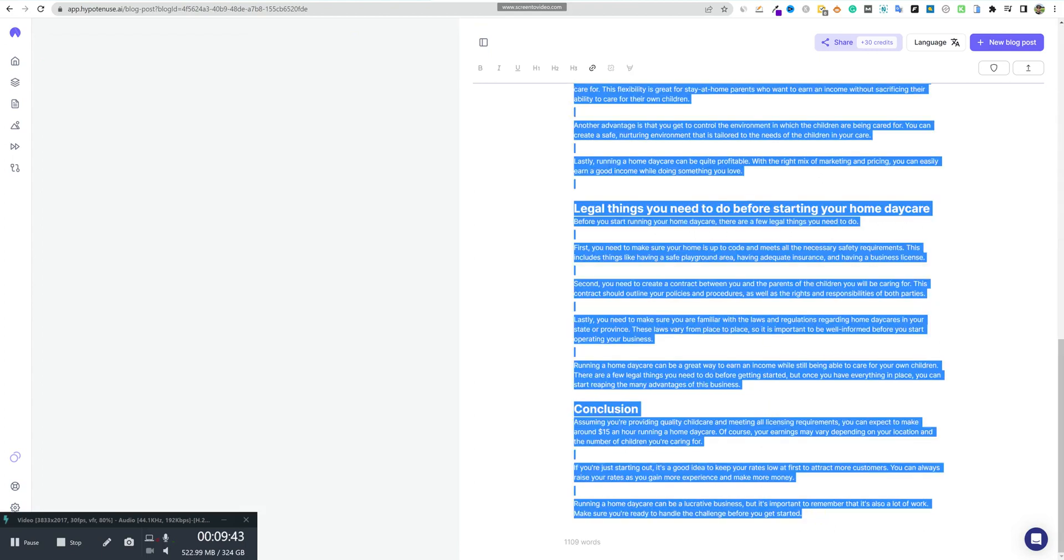
key(ctrl+c)
- Paste the copied home daycare article into NeuronWriter's empty content editor
key(ctrl+shift+Tab)
click(266, 218)
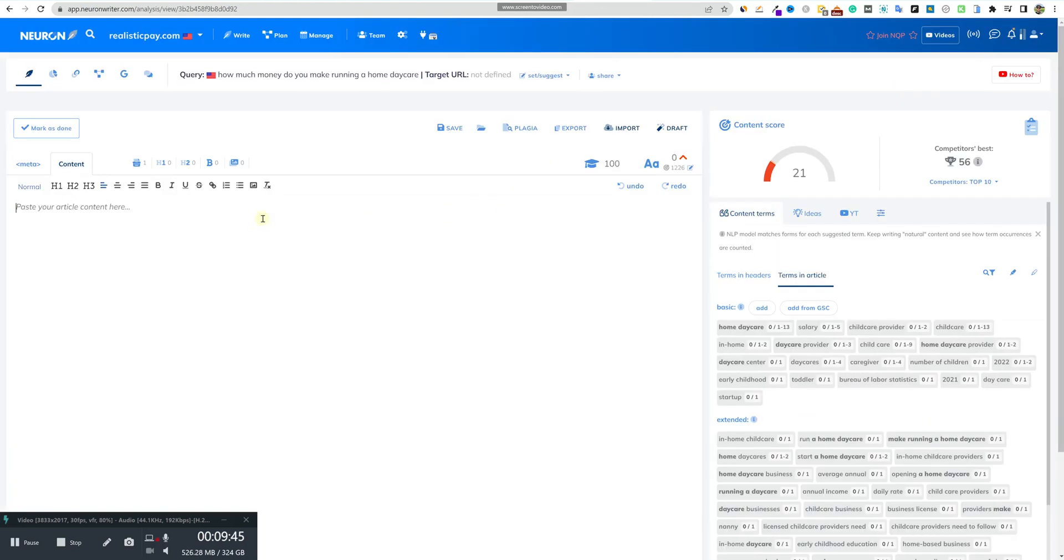
key(ctrl+v)
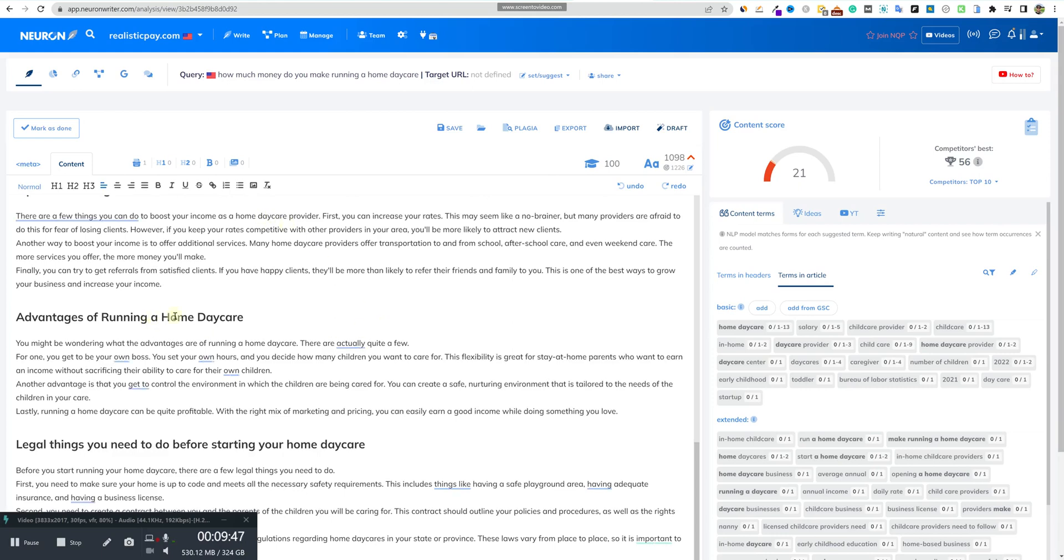
scroll(211, 328, up, 10)
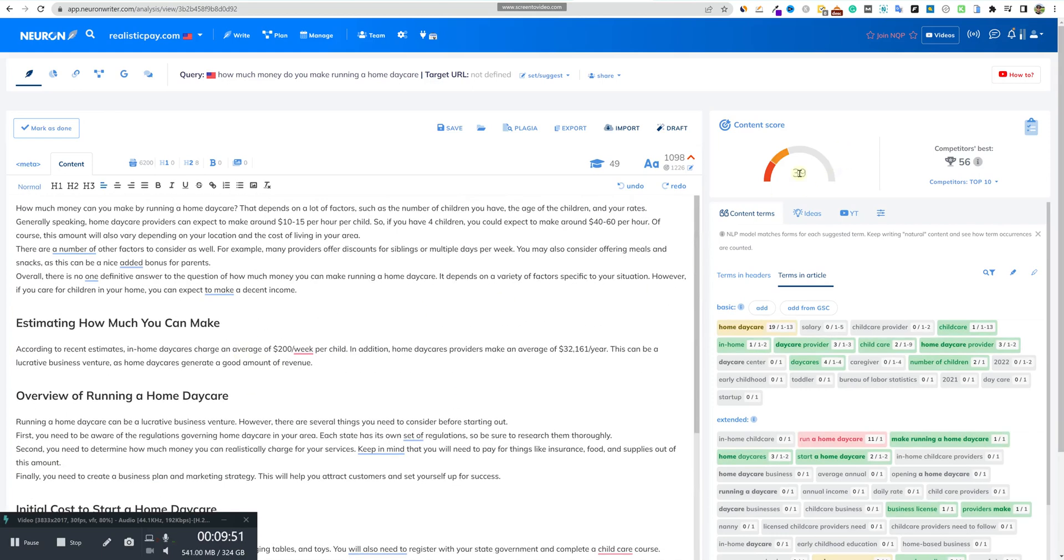
- Examine the content score and review the basic and extended term suggestions for the pasted home daycare article
click(615, 250)
scroll(746, 404, down, 5)
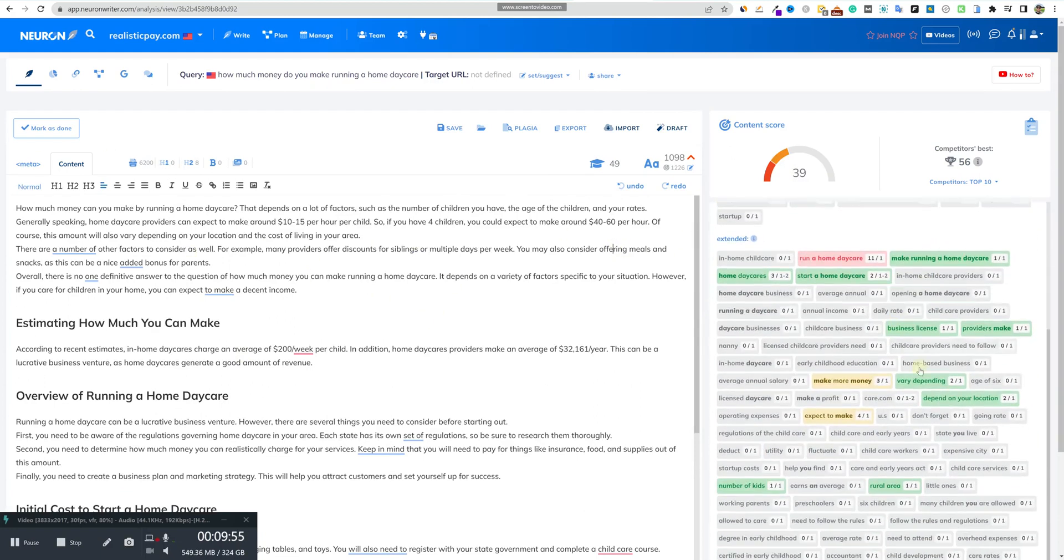
scroll(887, 407, up, 2)
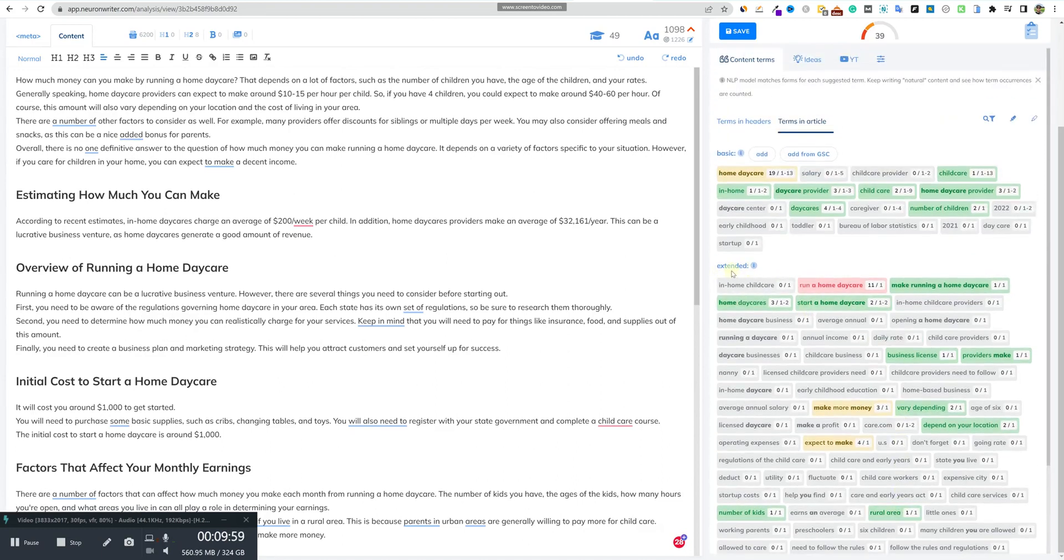
mouse_move(755, 267)
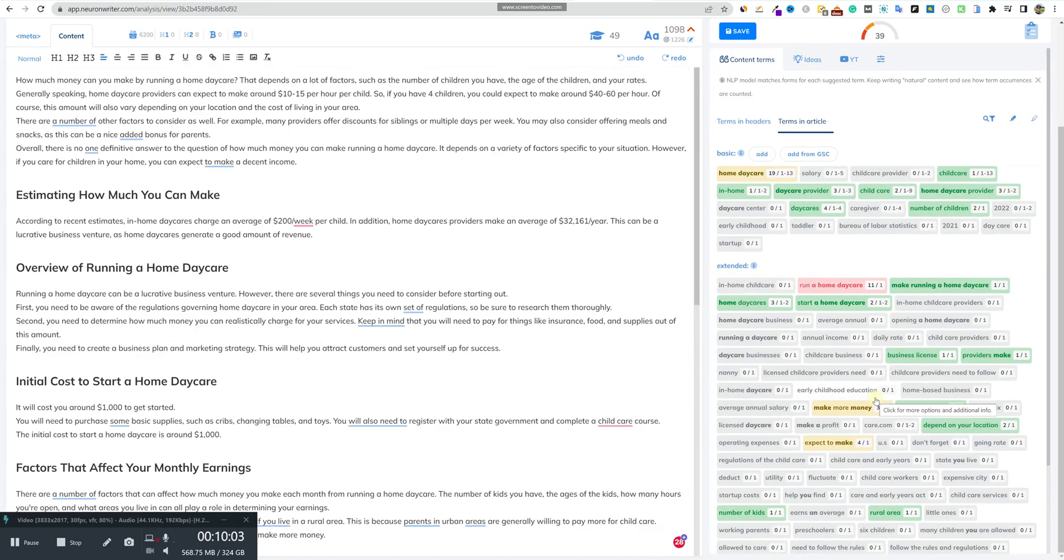
scroll(876, 401, up, 2)
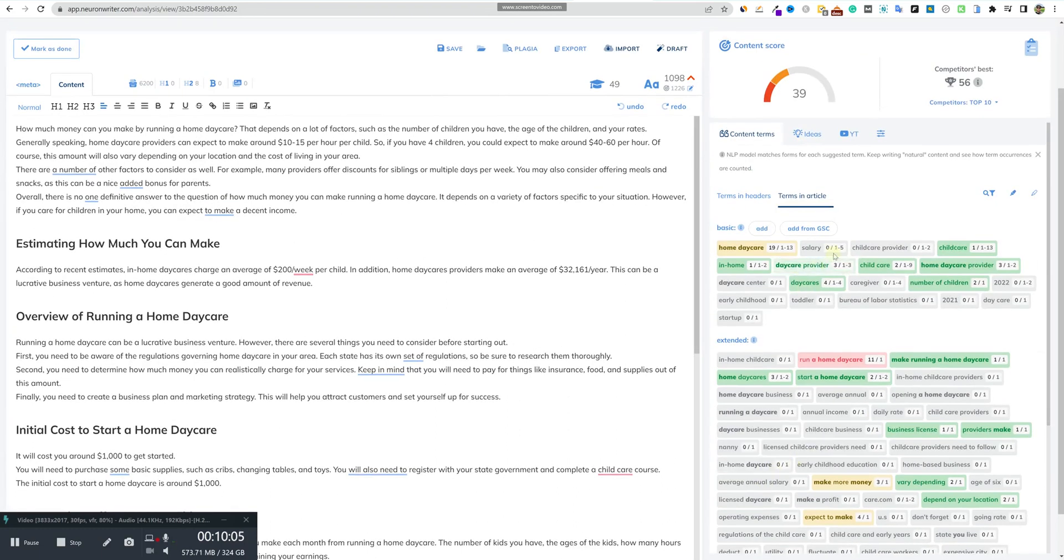
scroll(804, 233, down, 3)
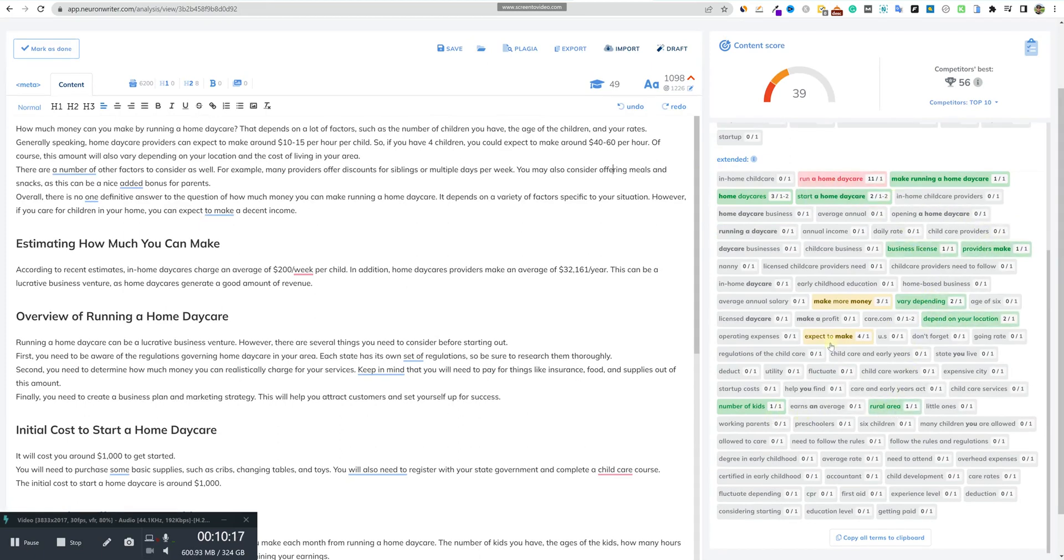
scroll(853, 333, down, 2)
scroll(887, 349, up, 4)
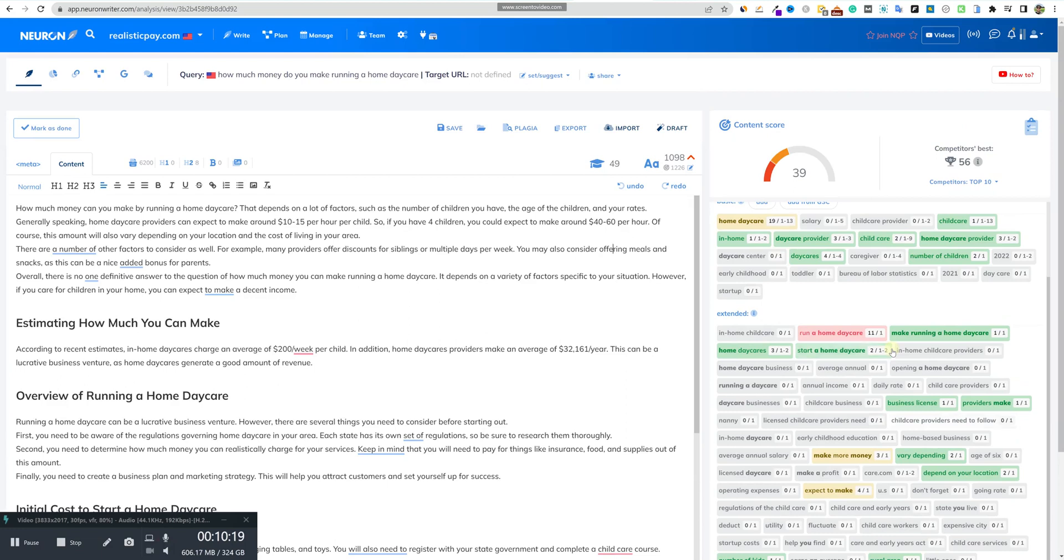
mouse_move(979, 163)
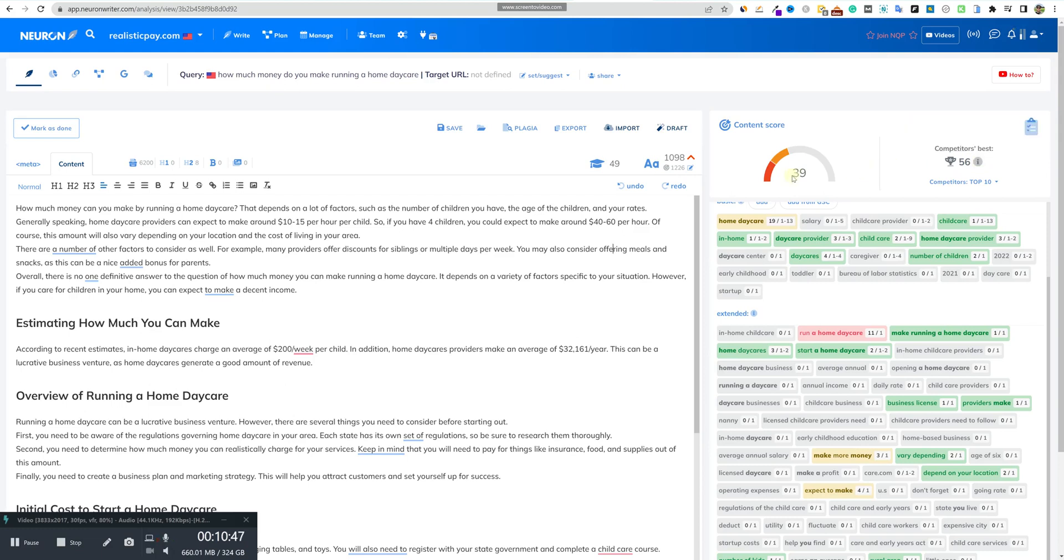
- Open the top competitor analysis, fetch the Moz parameters for the ranking pages, and reload the page with the updated values
click(53, 74)
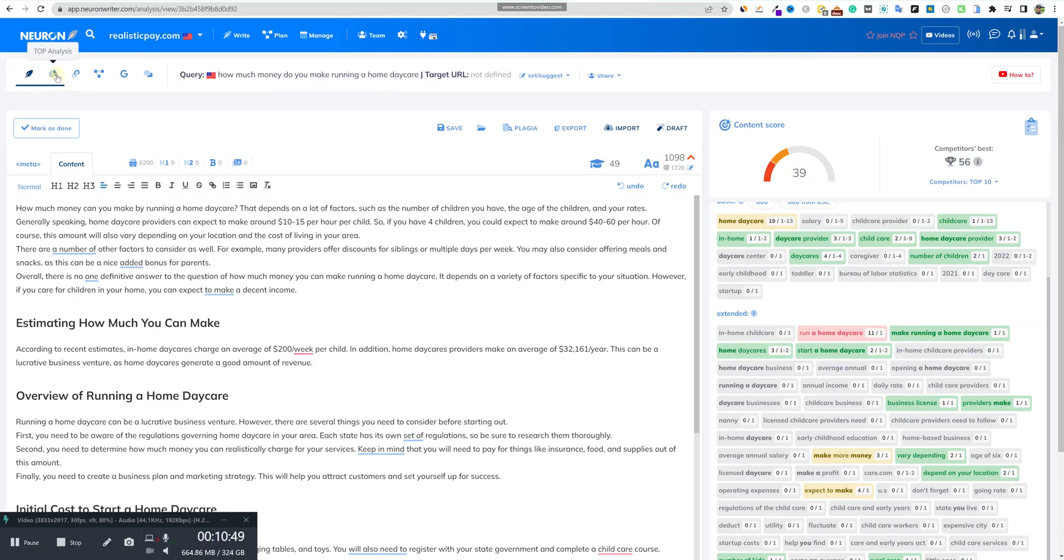
click(28, 73)
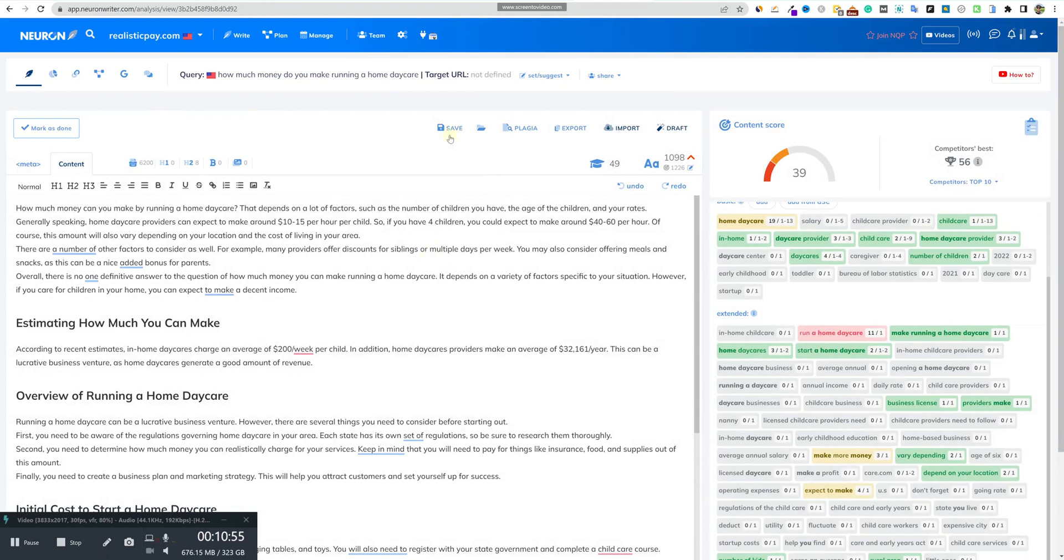
click(53, 73)
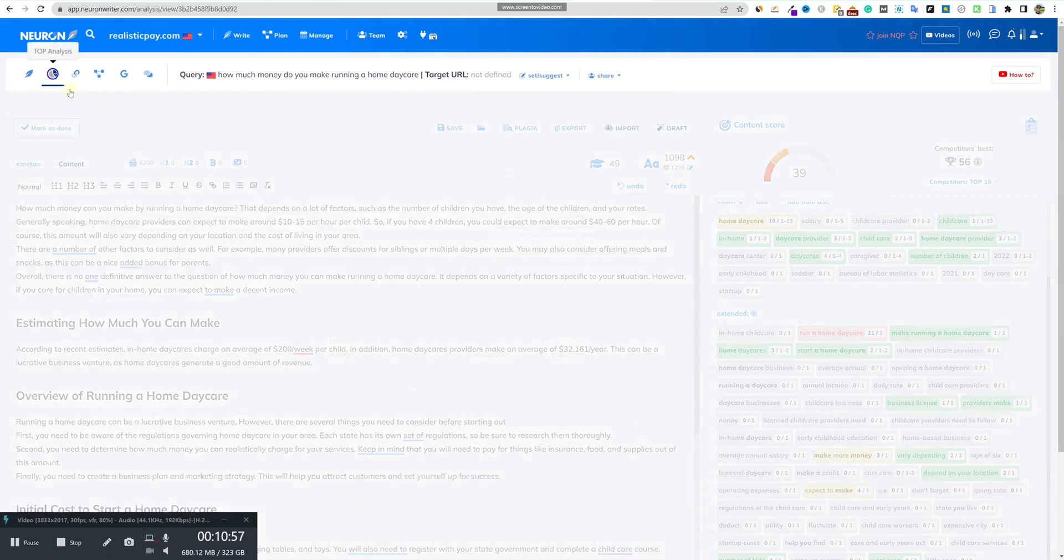
scroll(143, 242, down, 3)
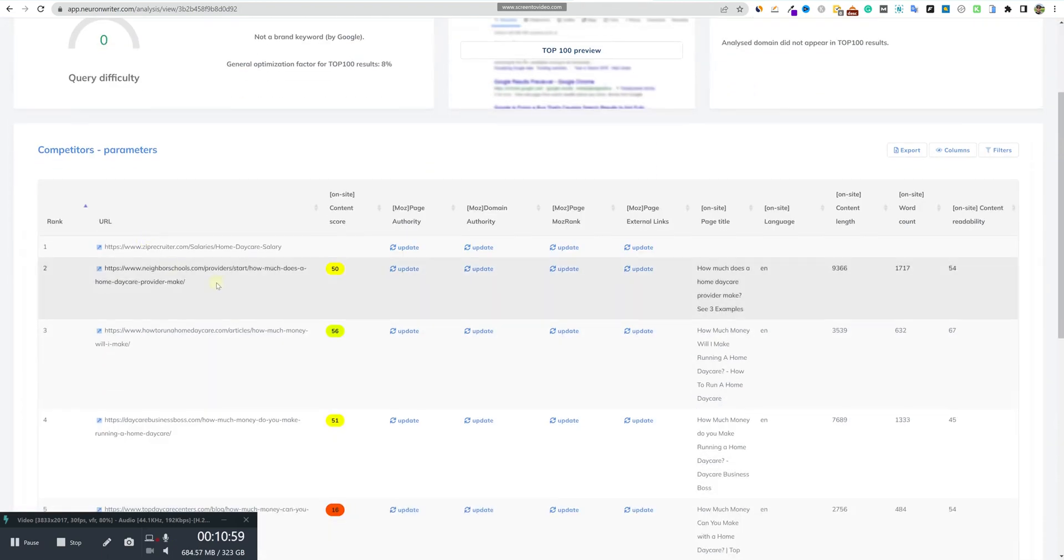
click(405, 268)
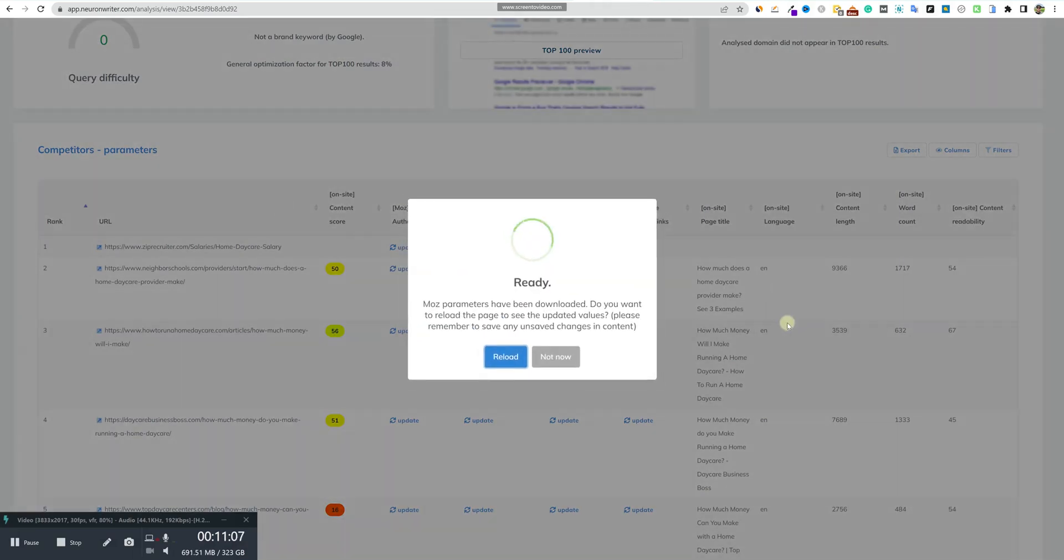
click(511, 357)
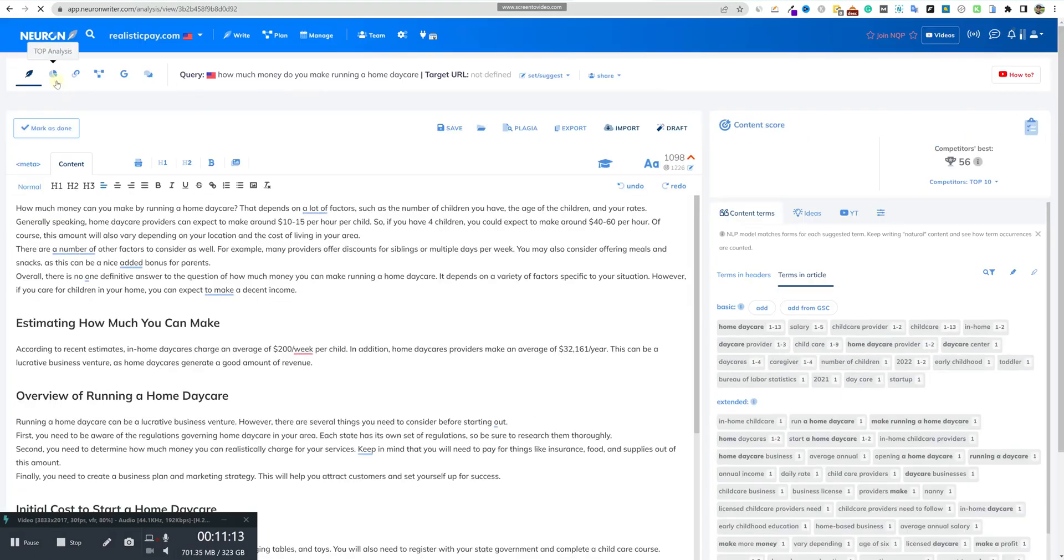
- Reopen the top competitor analysis and examine the Moz Domain Authority of the ten highest-ranking pages
click(53, 75)
scroll(388, 305, down, 4)
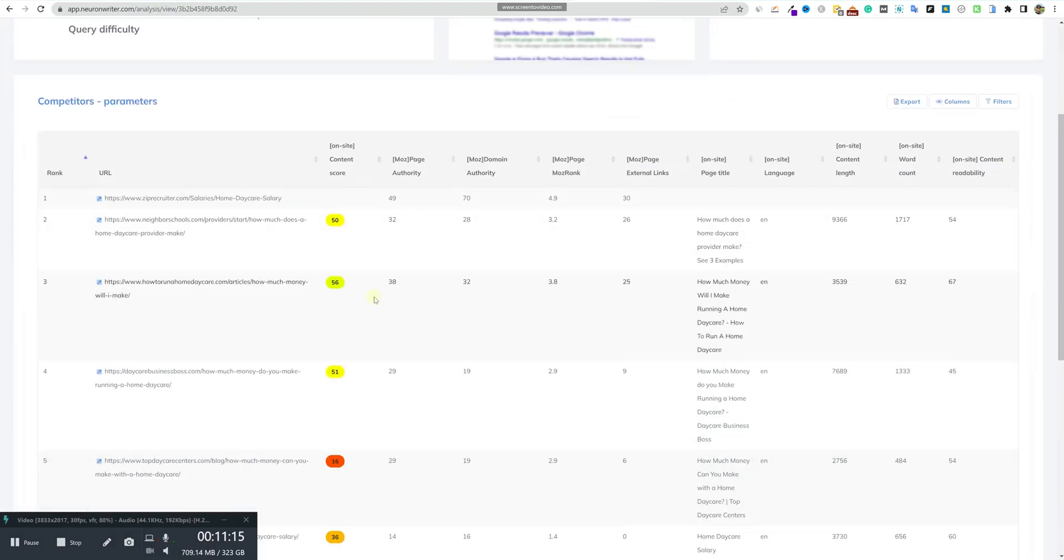
scroll(417, 238, up, 1)
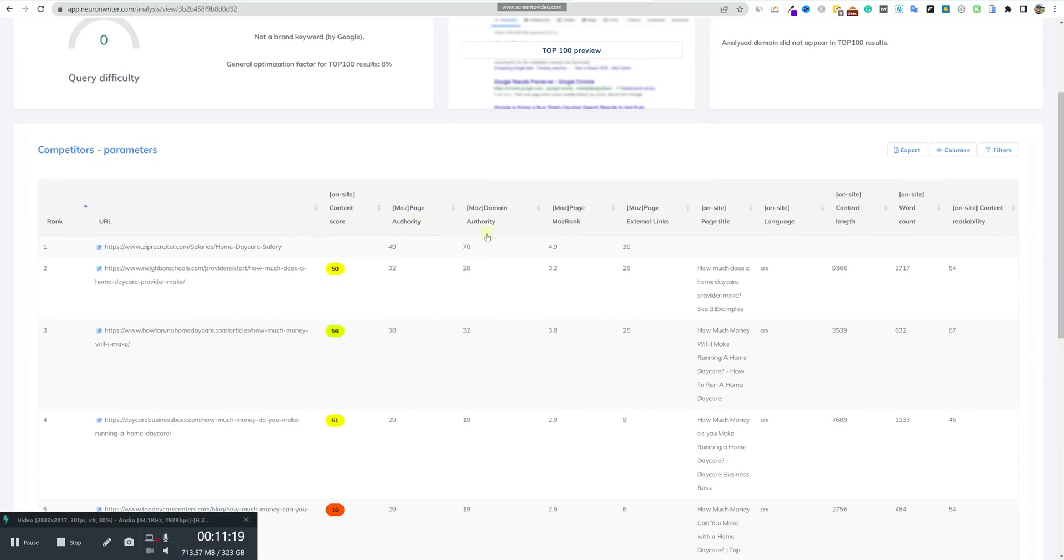
scroll(486, 244, down, 1)
scroll(486, 250, down, 1)
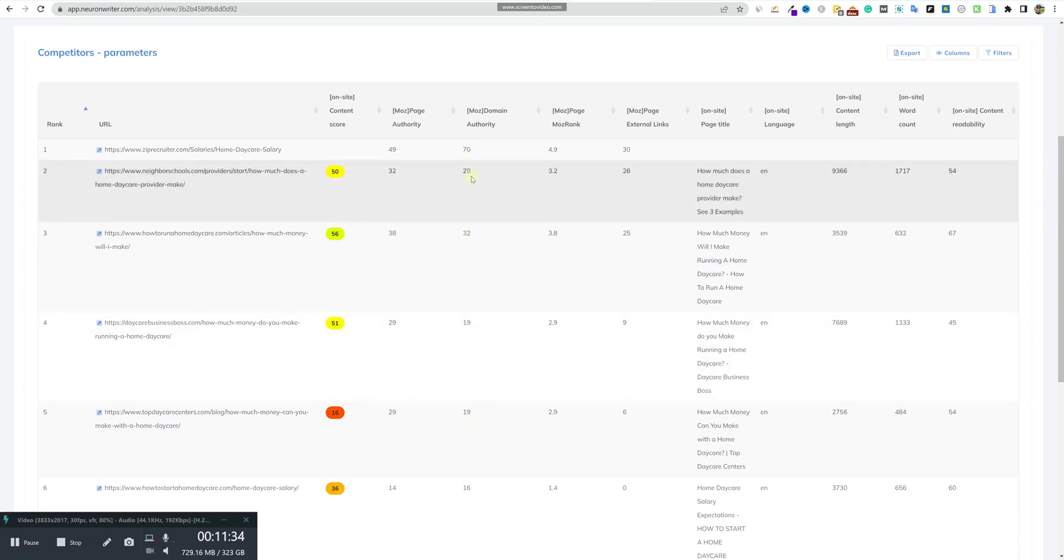
scroll(476, 183, down, 7)
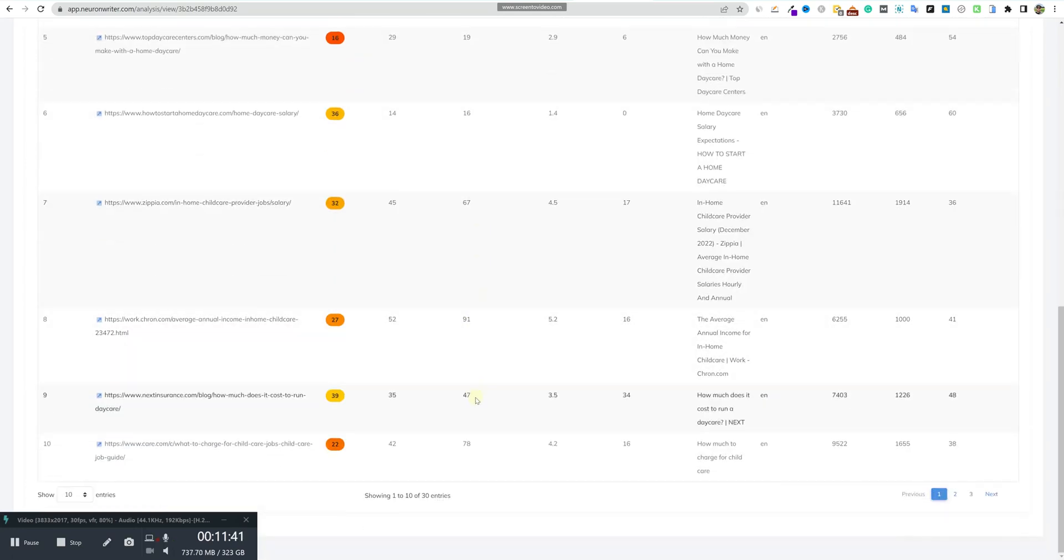
scroll(472, 249, up, 4)
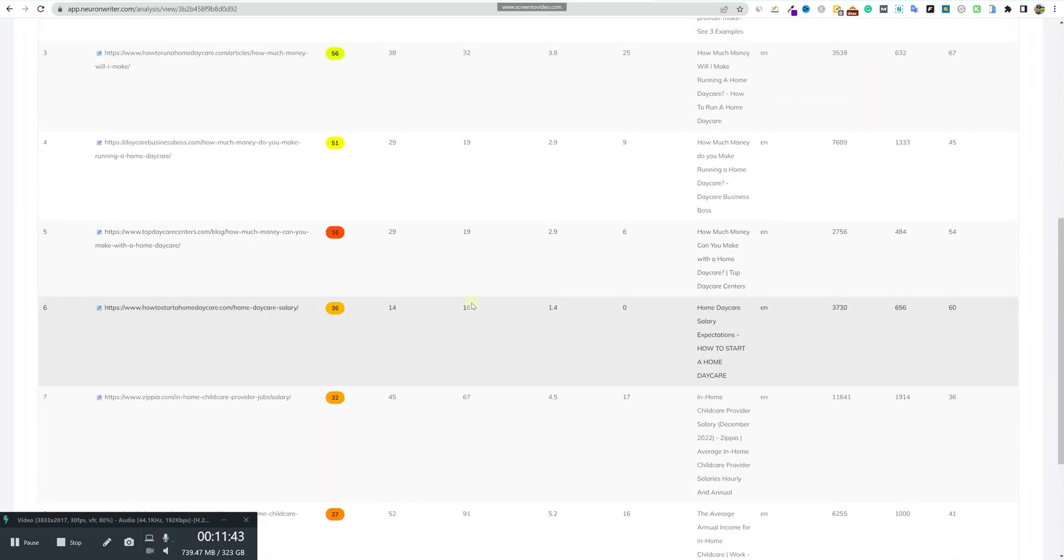
scroll(474, 164, up, 3)
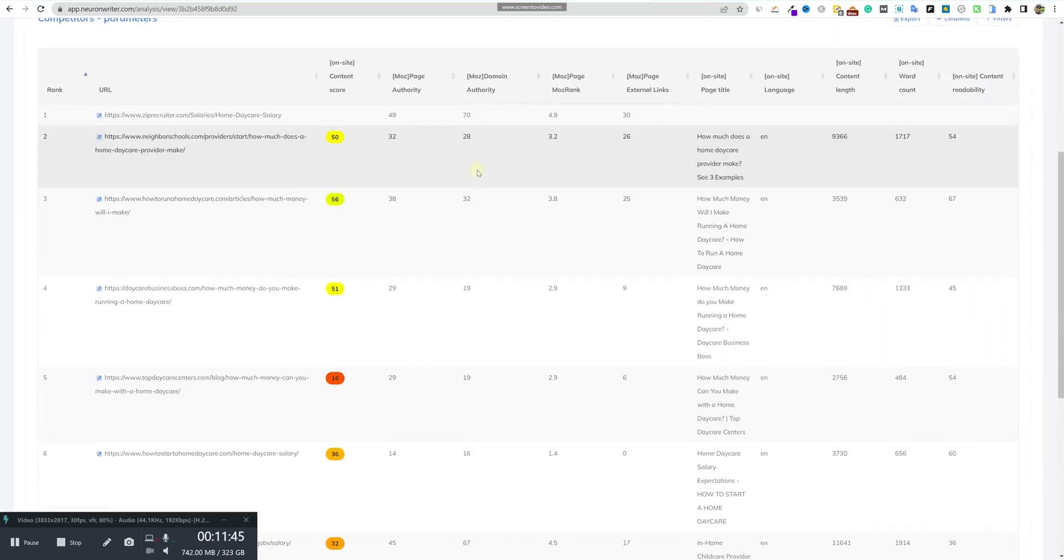
right_click(464, 450)
click(32, 205)
scroll(506, 358, down, 10)
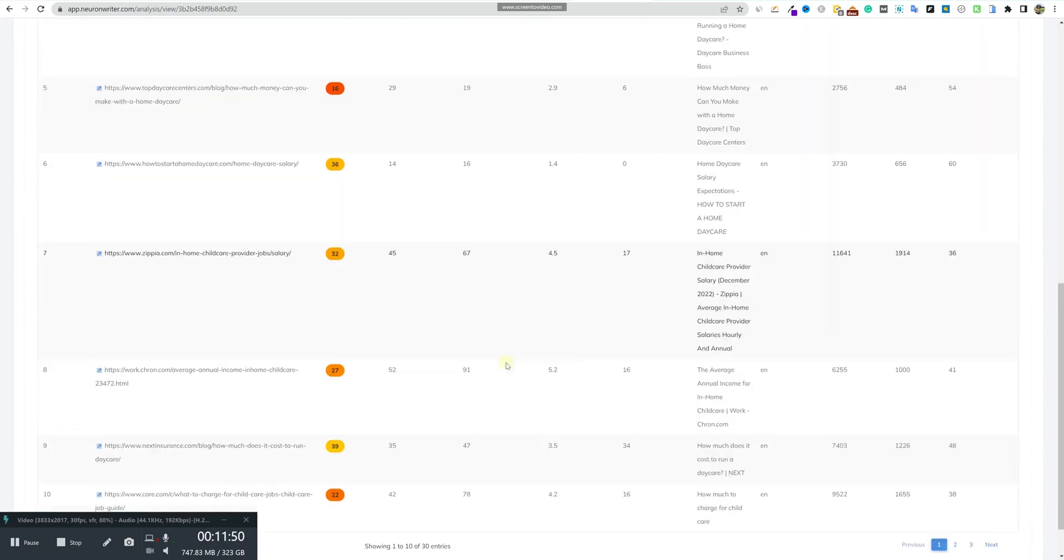
scroll(506, 357, up, 15)
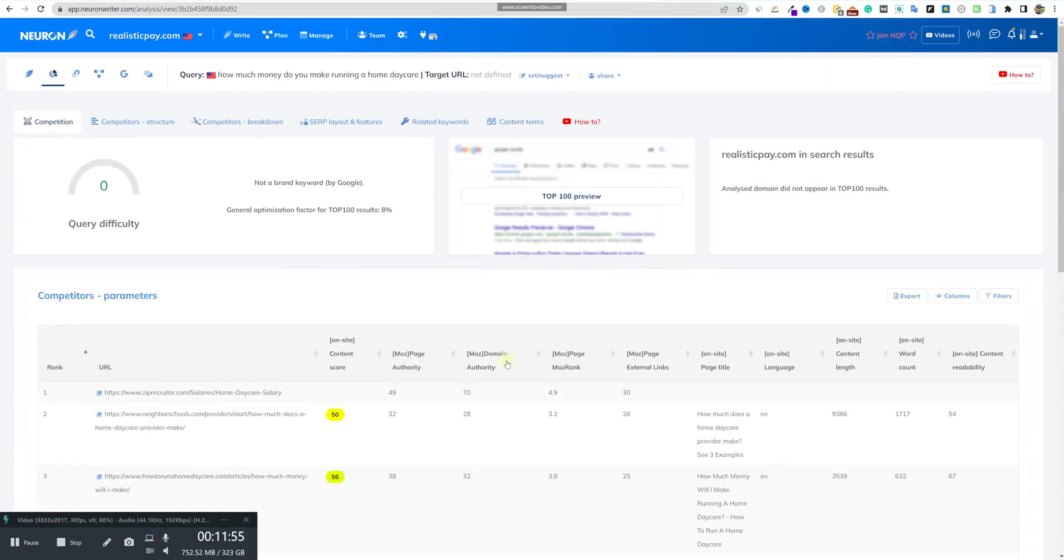
- Compare the on-site content scores of the ten highest-ranking competitors along with their authority values
scroll(506, 363, down, 4)
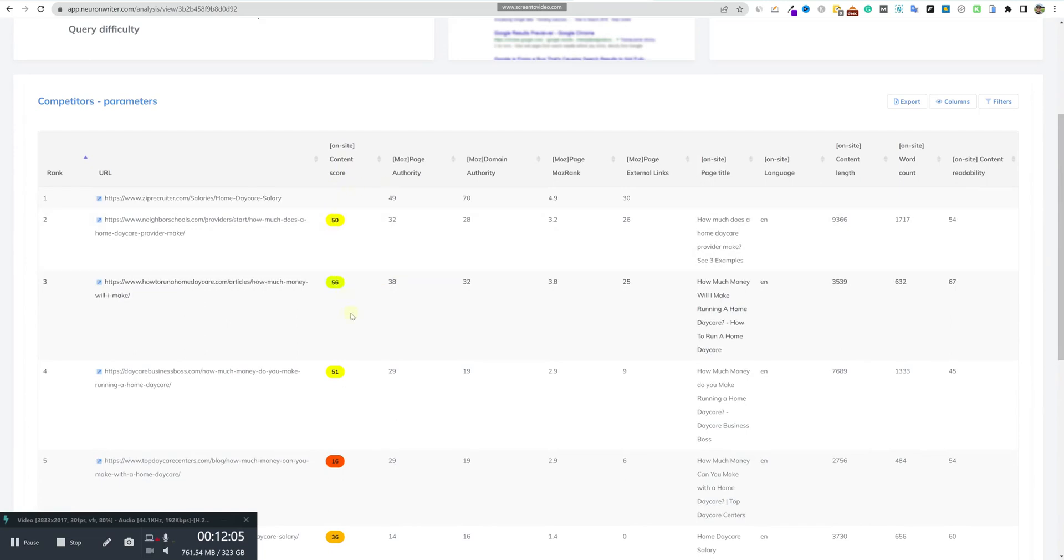
scroll(344, 370, down, 4)
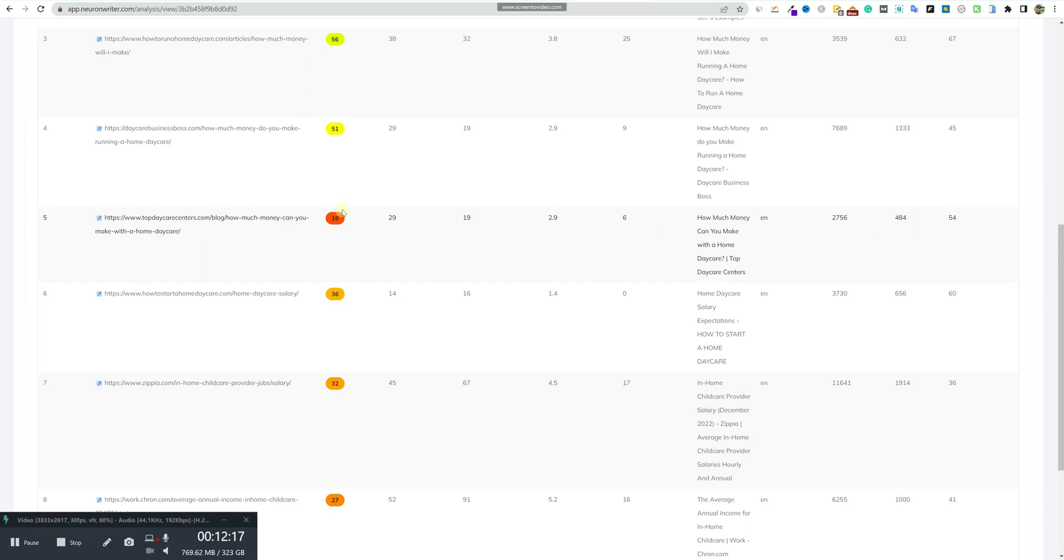
scroll(426, 259, down, 2)
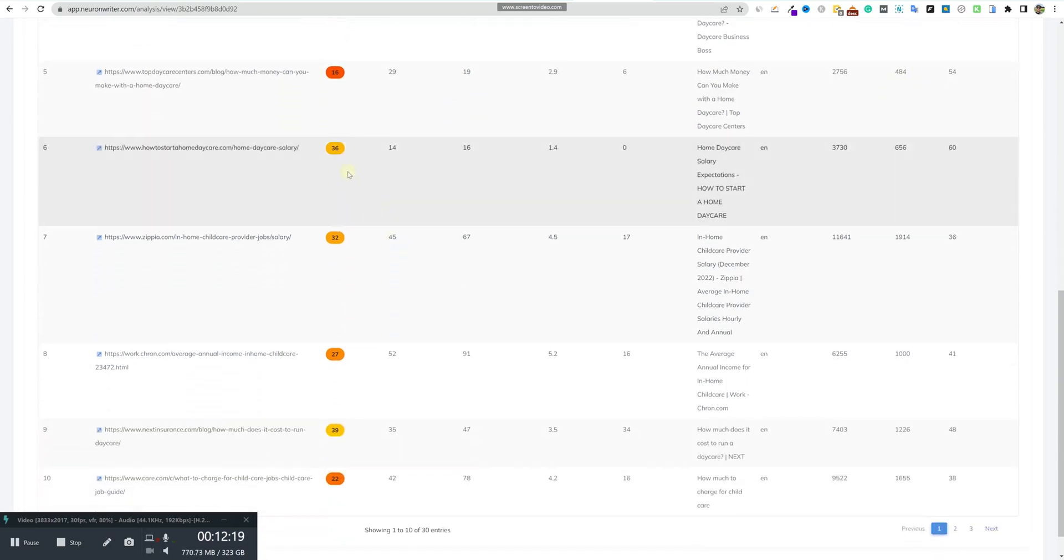
scroll(361, 486, down, 1)
scroll(351, 454, up, 1)
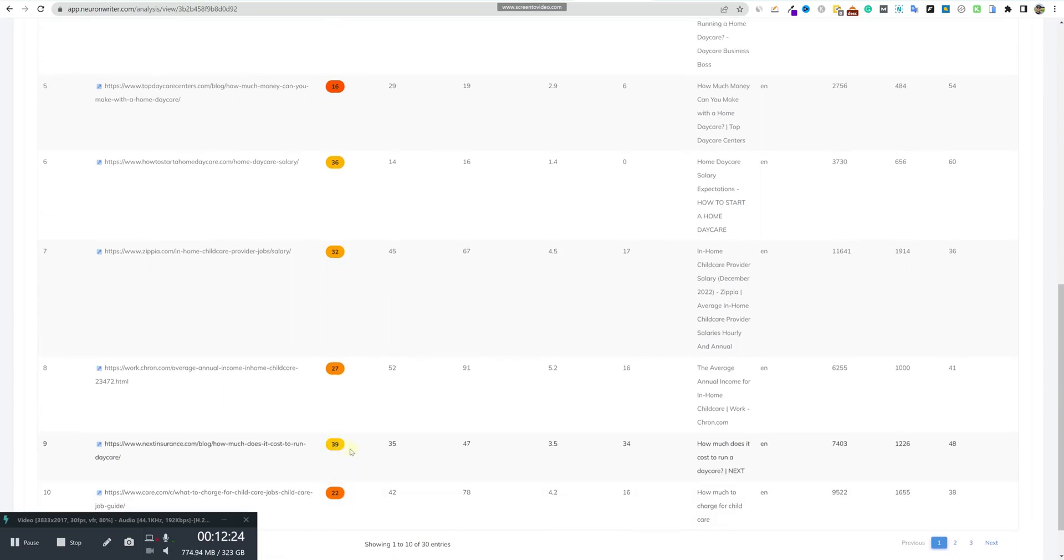
scroll(348, 344, up, 5)
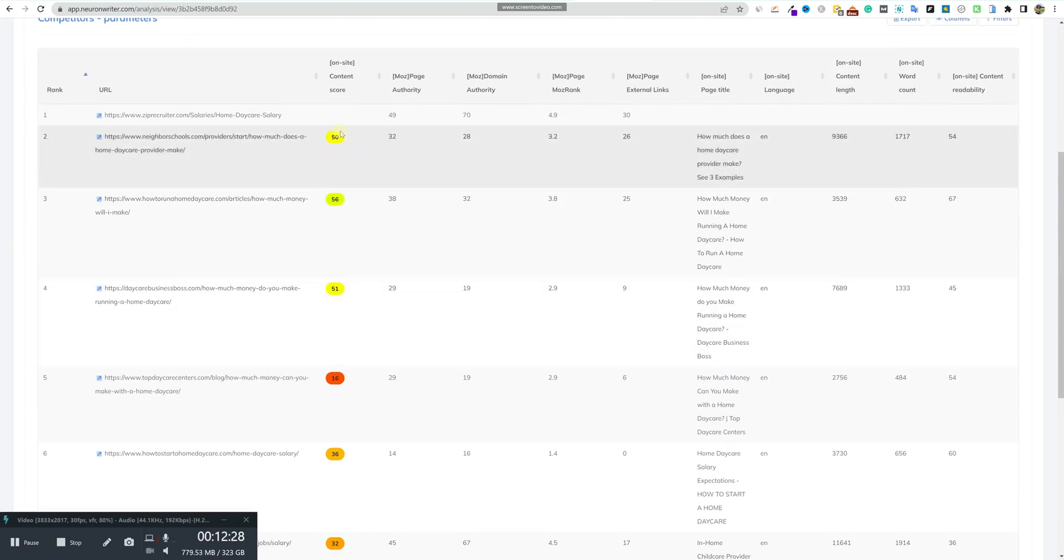
scroll(358, 218, up, 1)
scroll(357, 218, down, 1)
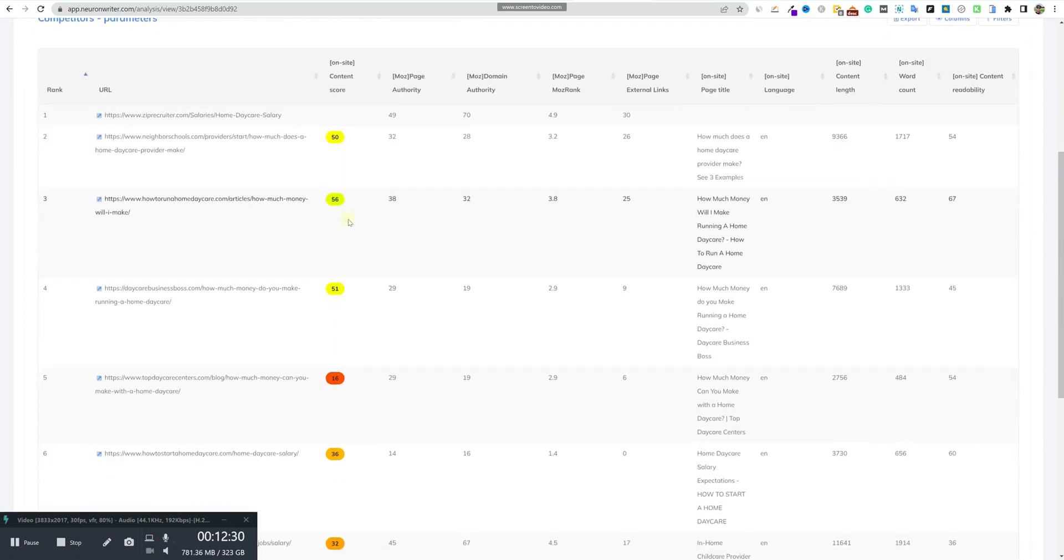
scroll(339, 280, up, 3)
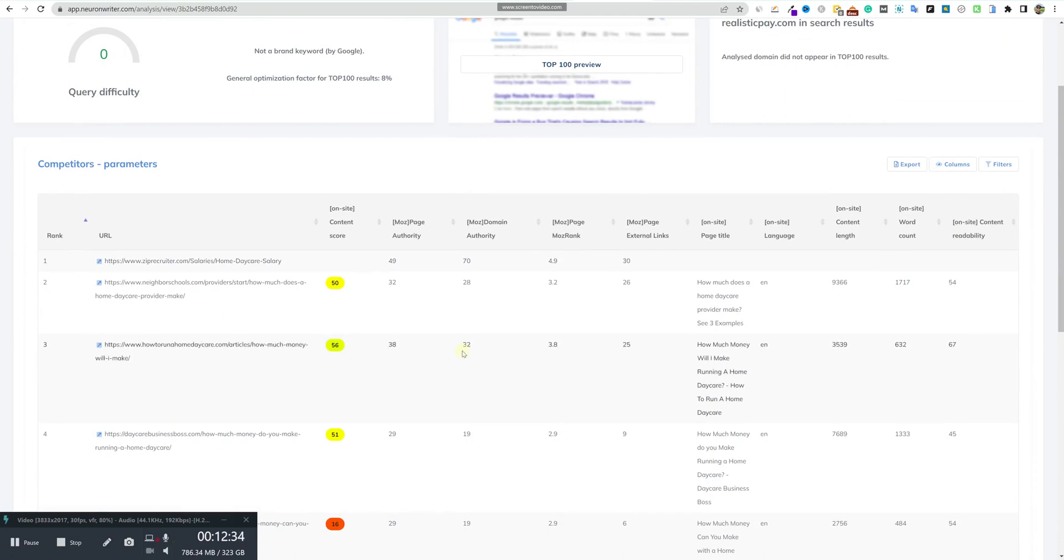
scroll(428, 283, up, 3)
- Return to the article's meta title and description, and dismiss the spelling suggestion for "child care" in the description
click(29, 74)
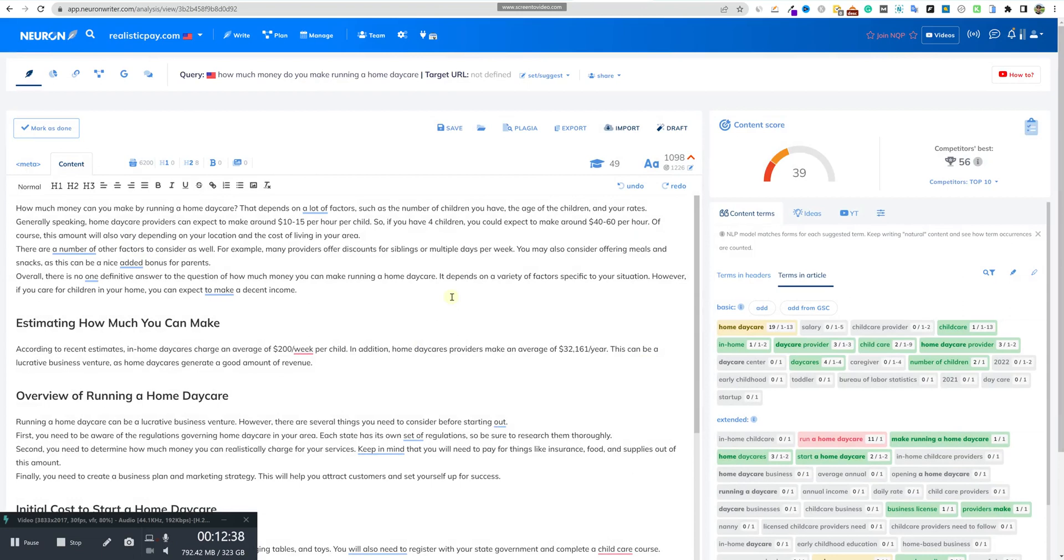
click(35, 165)
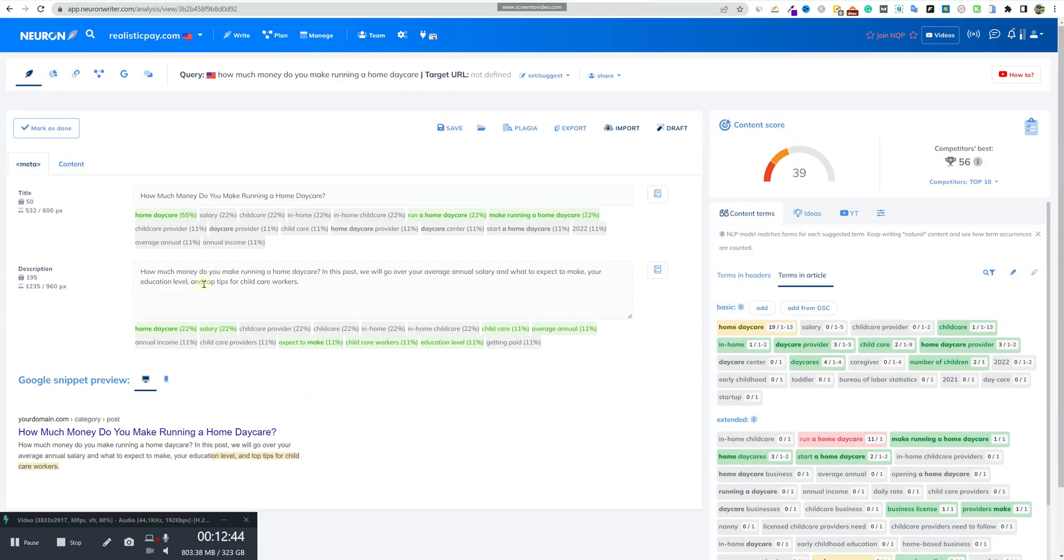
drag(405, 286, 129, 272)
click(323, 289)
drag(323, 288, 129, 273)
click(307, 288)
click(258, 301)
mouse_move(256, 282)
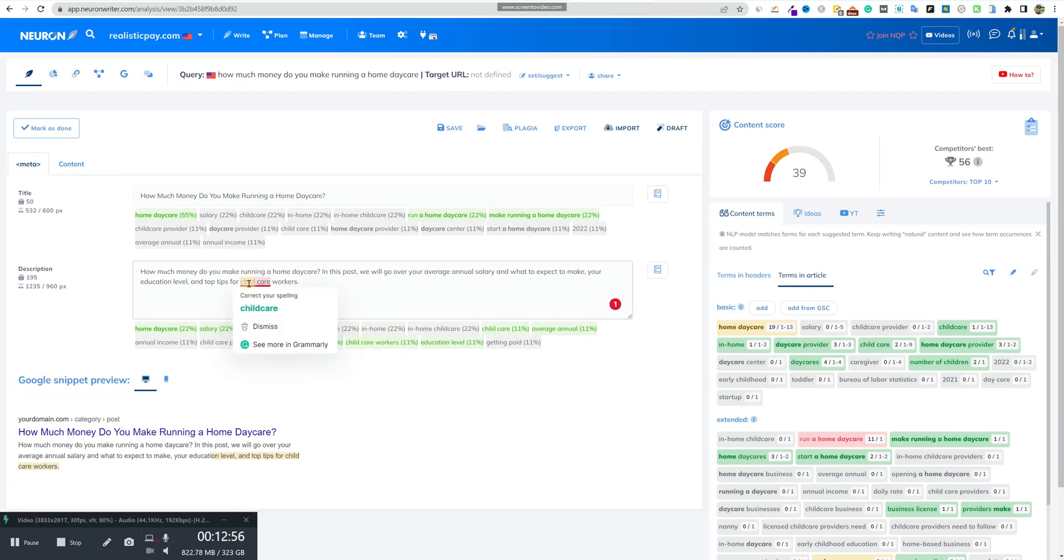
click(265, 326)
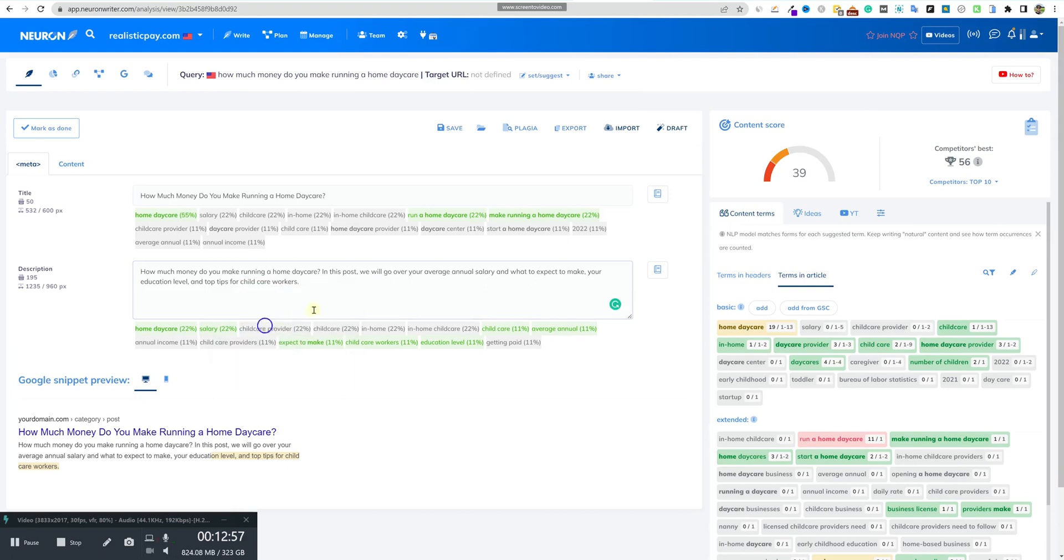
- Return to the article content, save the changes, and open the content draft with its header ideas
click(61, 165)
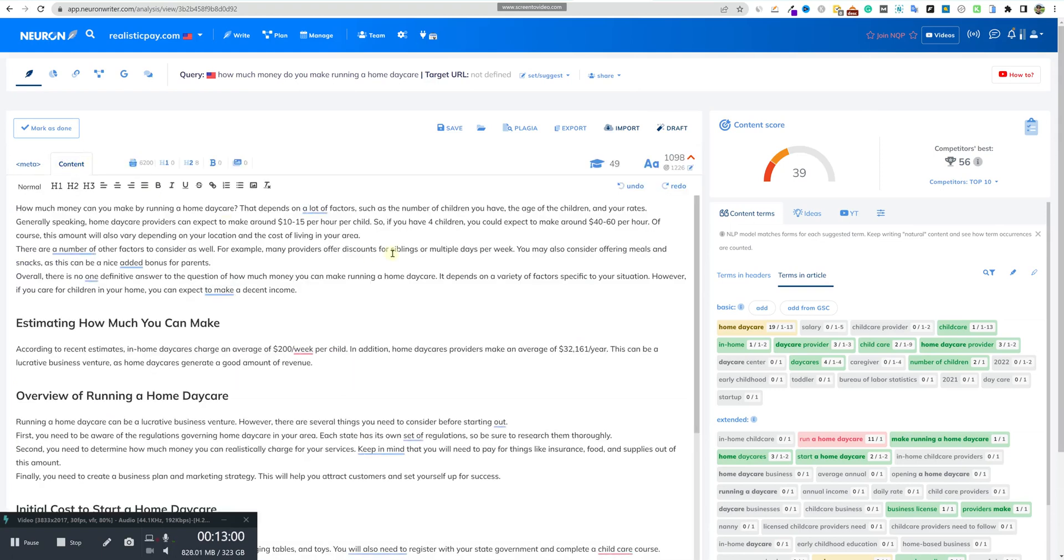
click(451, 130)
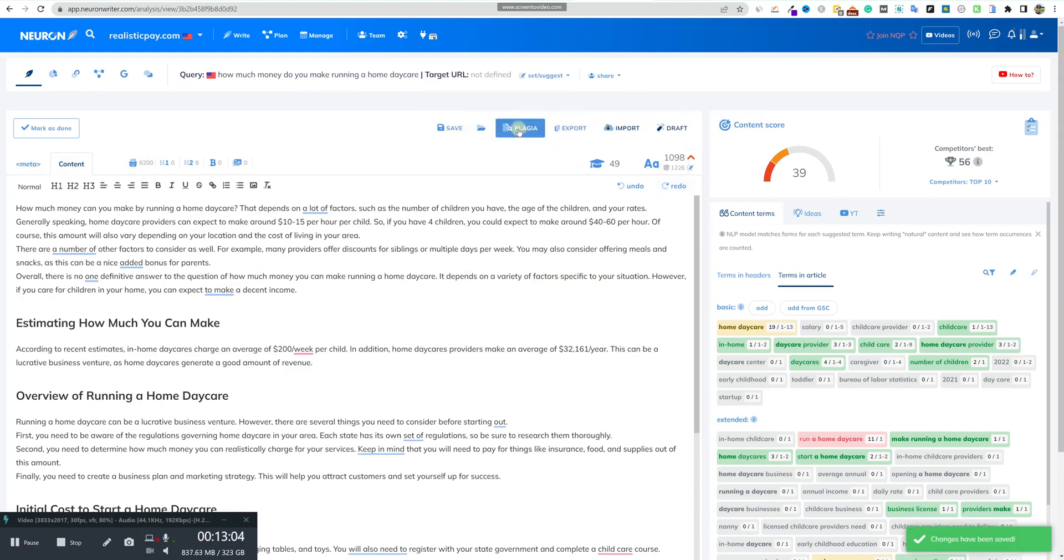
click(678, 129)
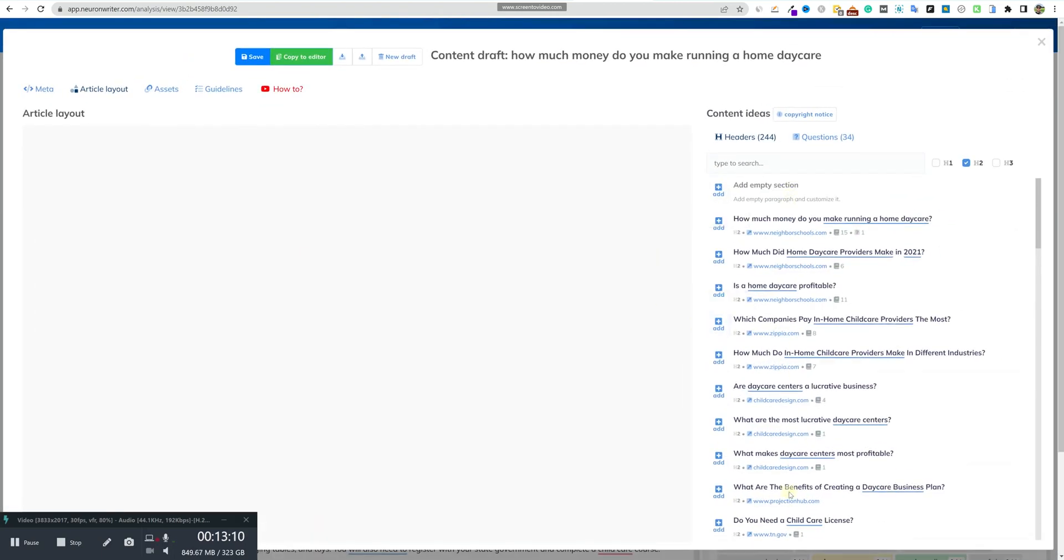
- Browse the competitors' H2 header ideas and add "Is a home daycare profitable?" as a section of the draft's article layout
scroll(790, 482, down, 5)
scroll(789, 475, up, 5)
click(718, 290)
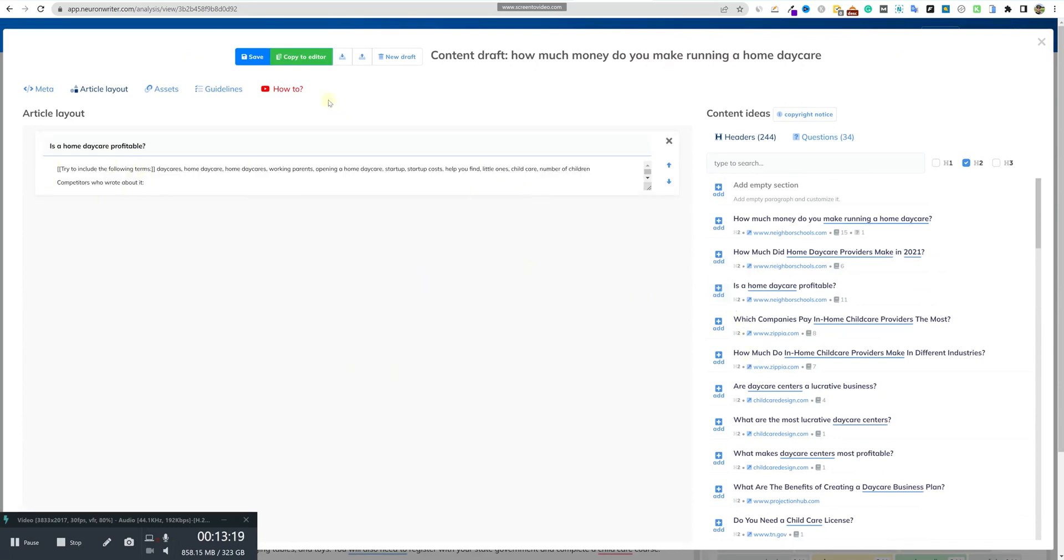
- Close the content draft and review the article's existing sections down to the conclusion
click(294, 58)
click(1042, 45)
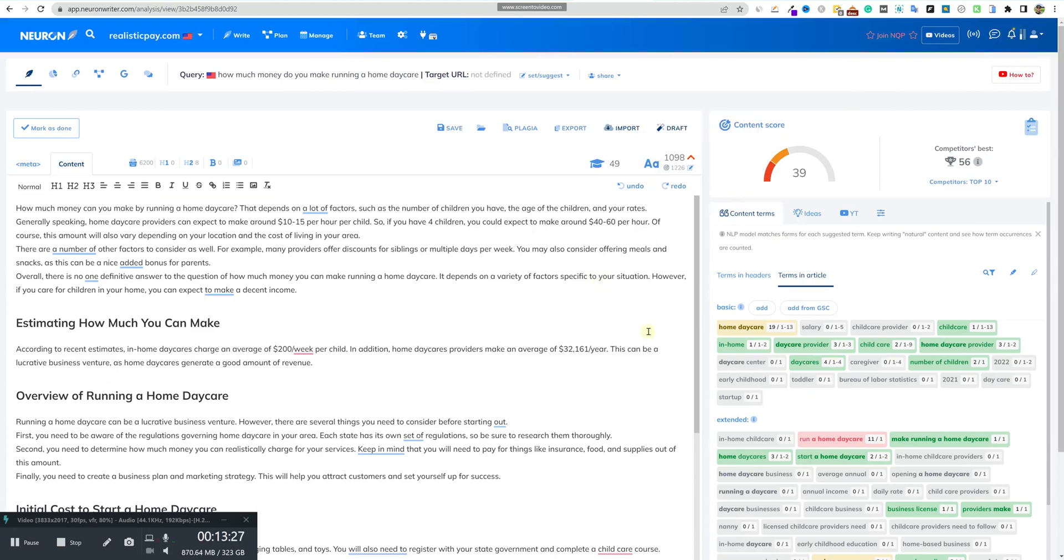
mouse_move(680, 157)
scroll(696, 273, down, 15)
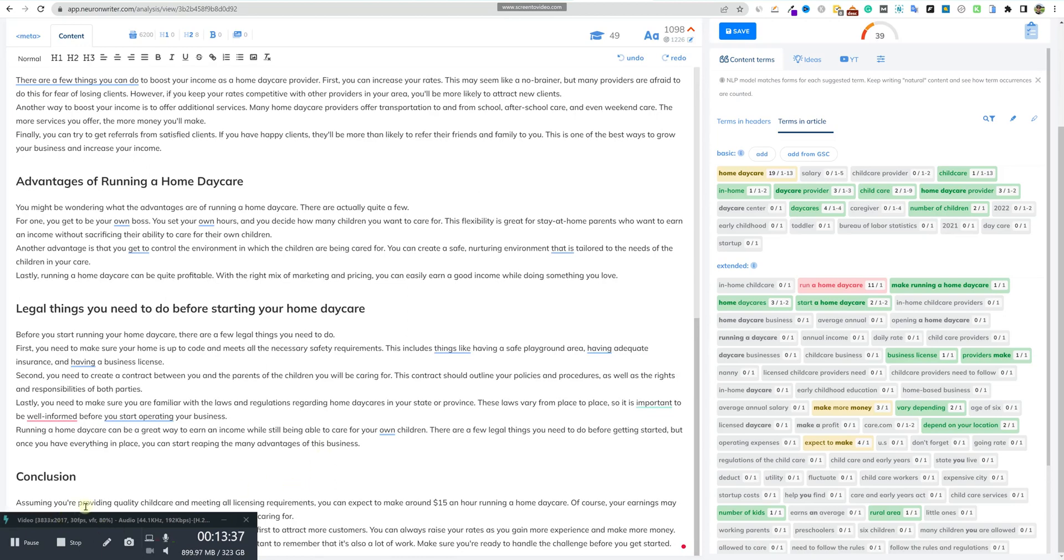
scroll(552, 166, up, 4)
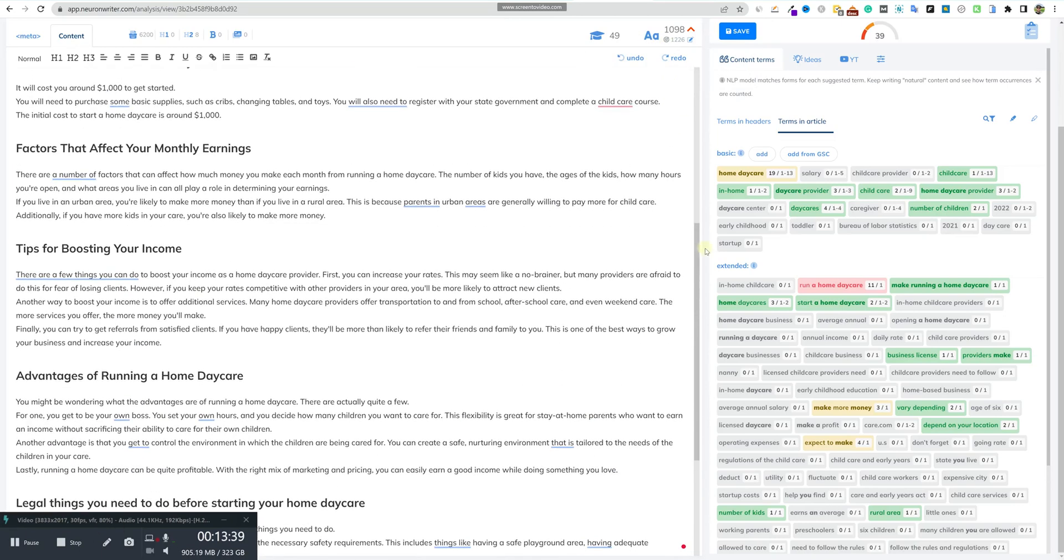
scroll(733, 247, up, 3)
- Reopen the content draft and look through its header ideas and competitor question ideas
click(673, 129)
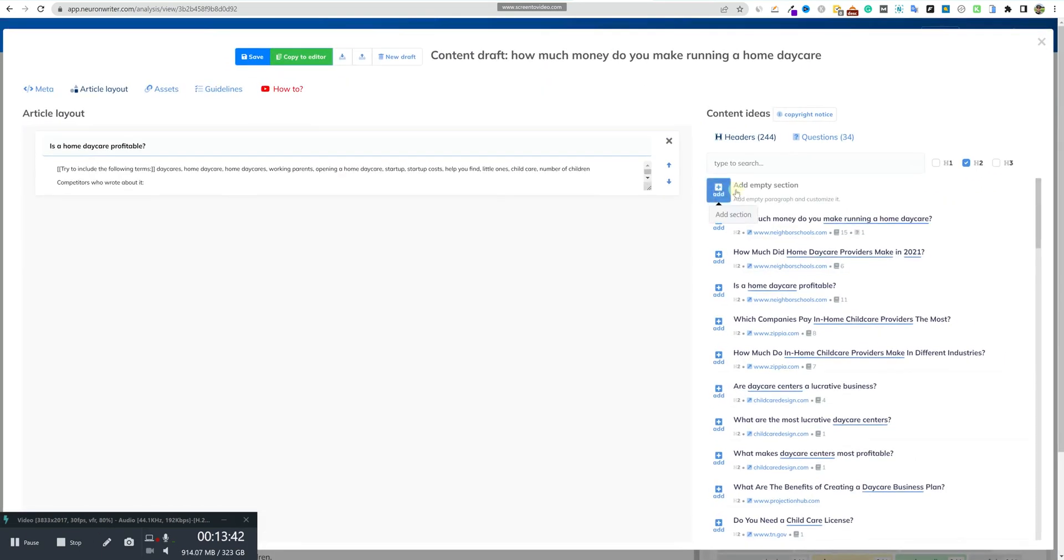
scroll(788, 385, down, 5)
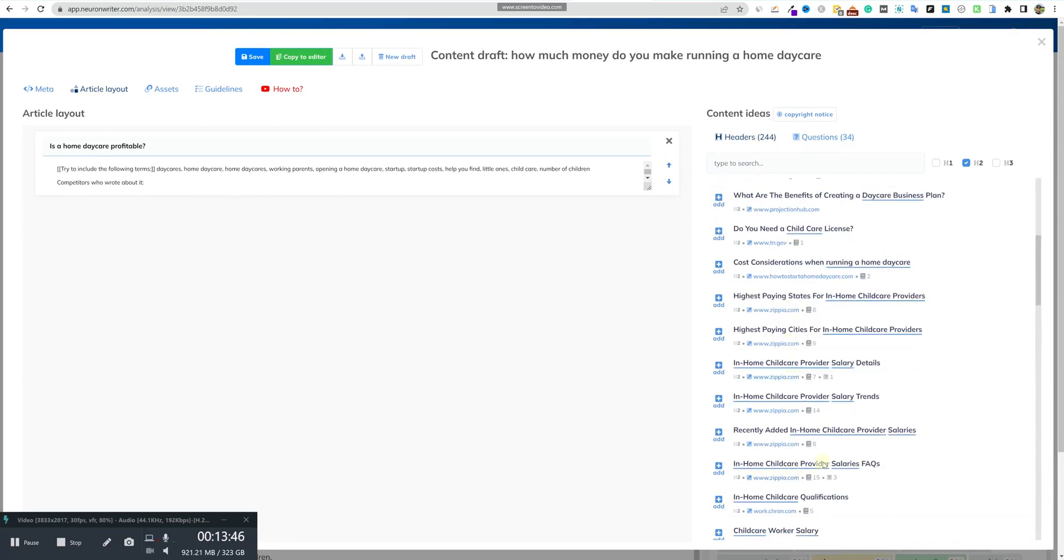
click(815, 140)
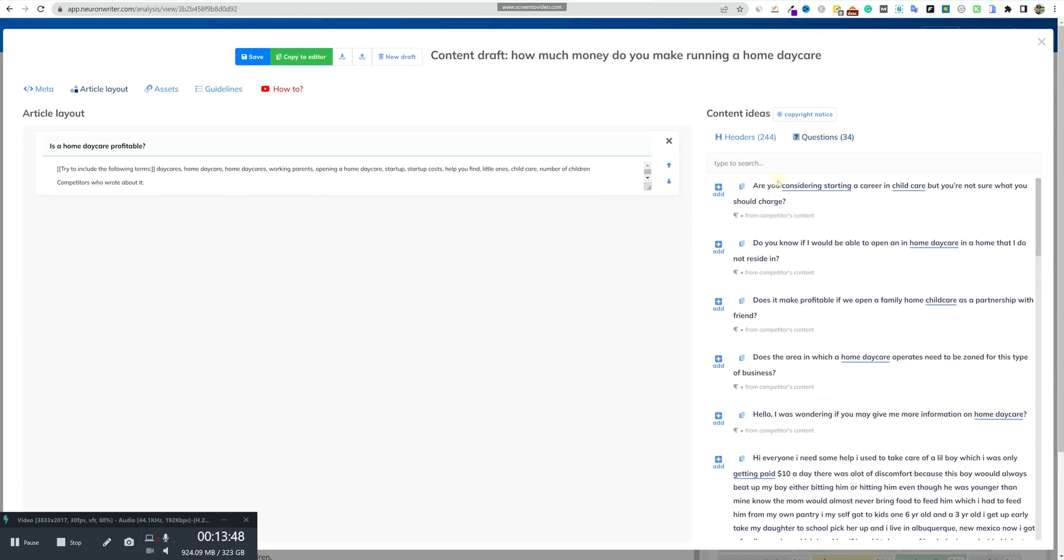
click(751, 140)
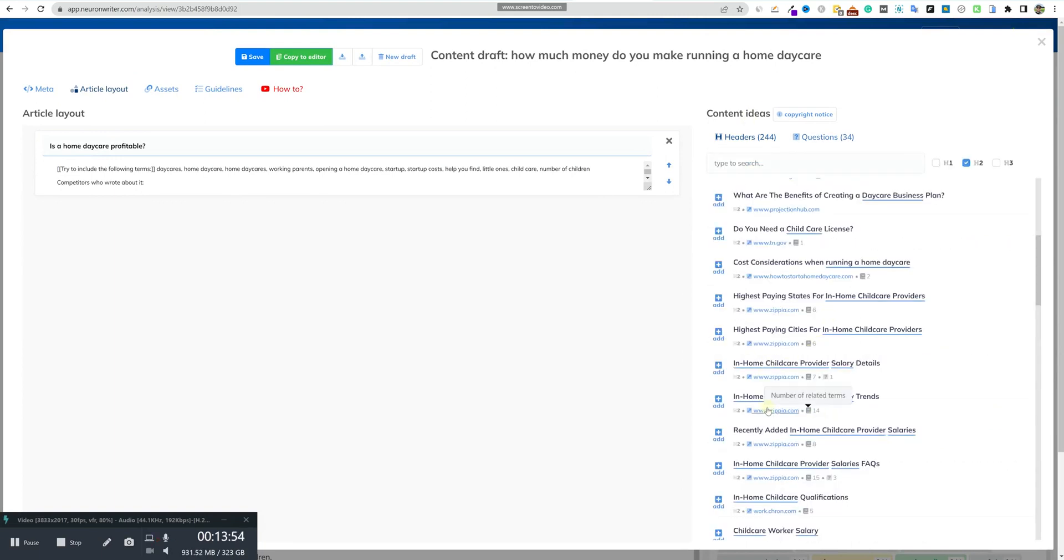
- Add the sections "In-Home Childcare Provider Salary Trends", "In-Home Childcare Qualifications" and "Protecting your daycare business" to the article layout
click(721, 403)
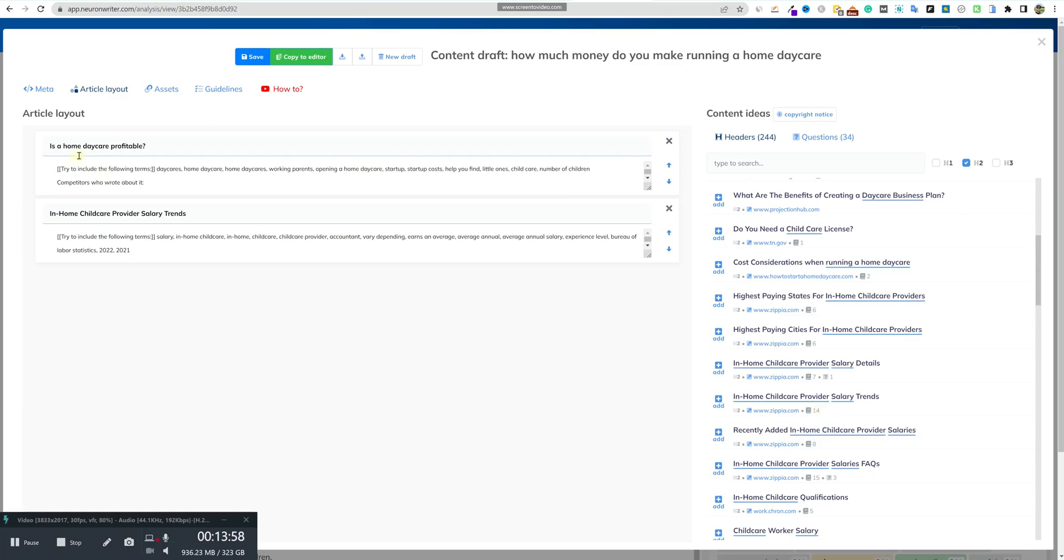
scroll(776, 421, down, 3)
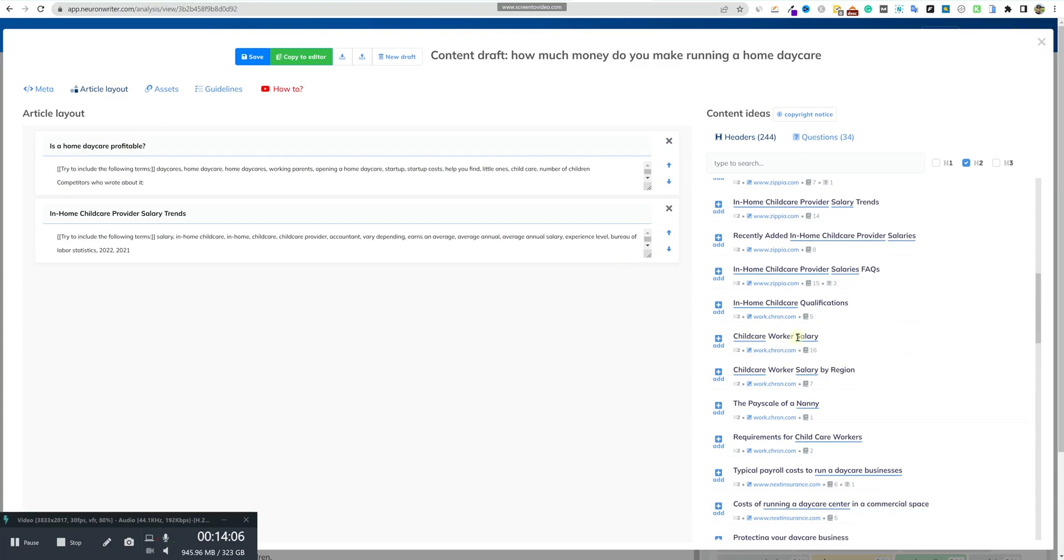
click(719, 307)
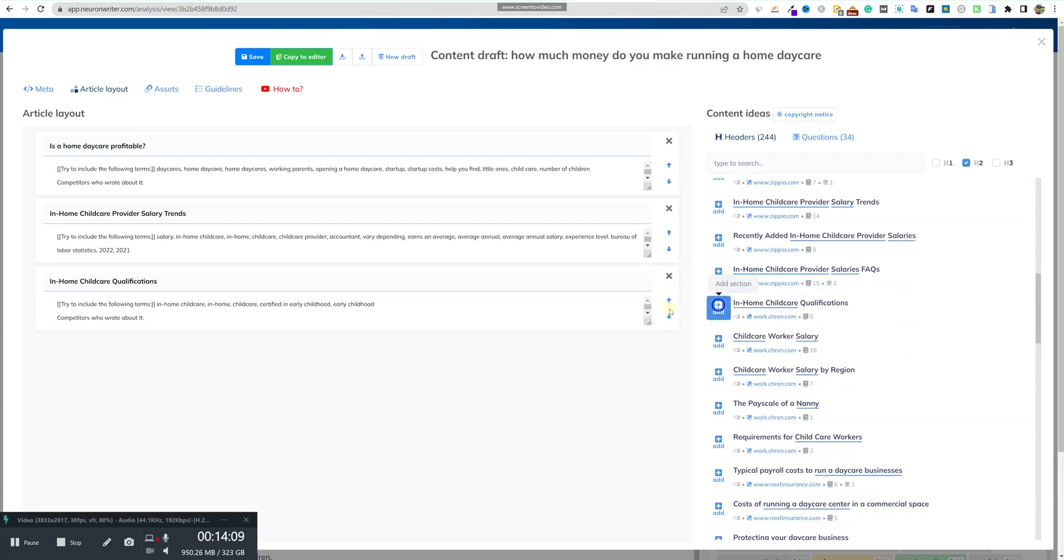
scroll(771, 272, down, 3)
click(719, 393)
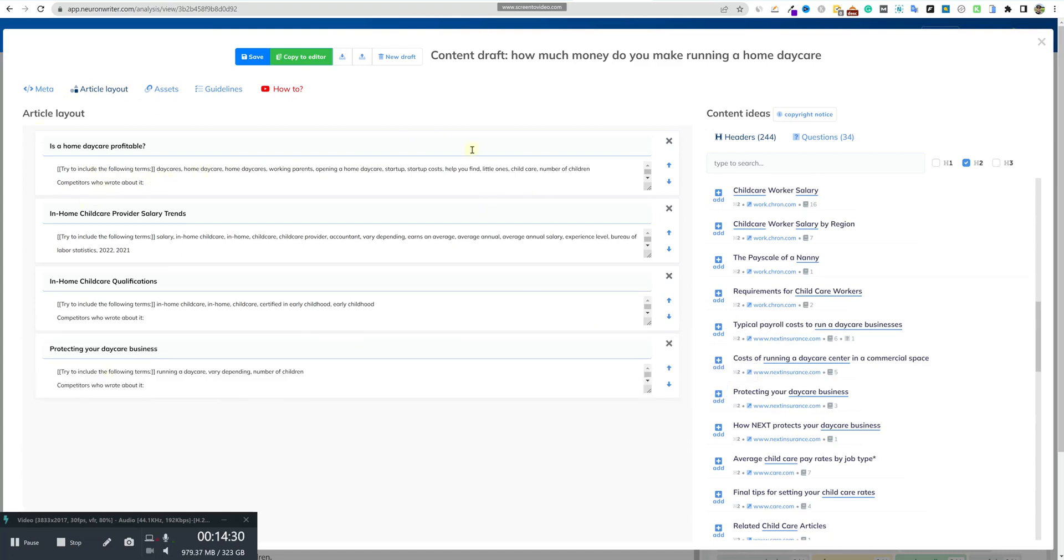
- Copy the draft sections into the article and review them after the conclusion
click(301, 57)
scroll(630, 359, down, 15)
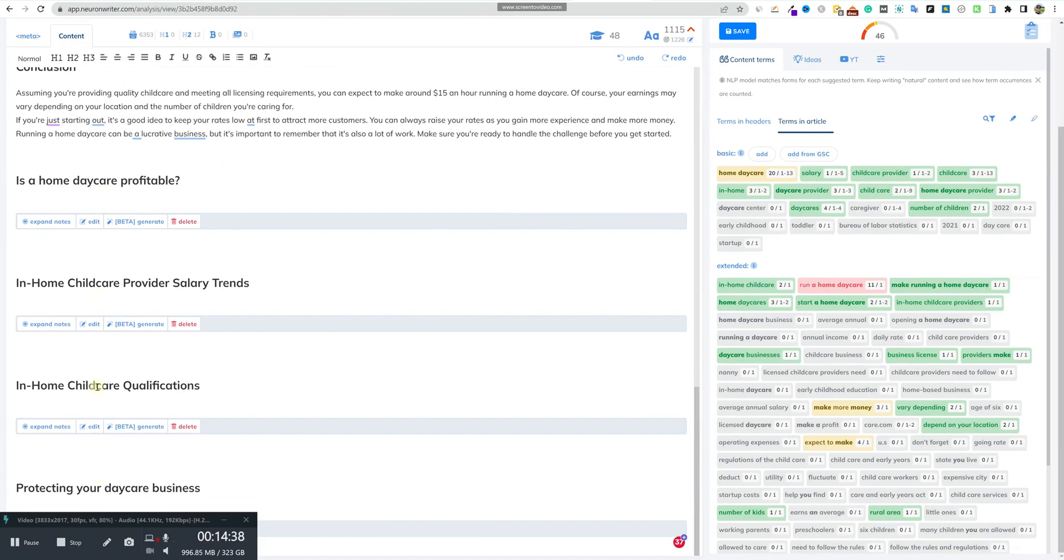
scroll(200, 221, up, 1)
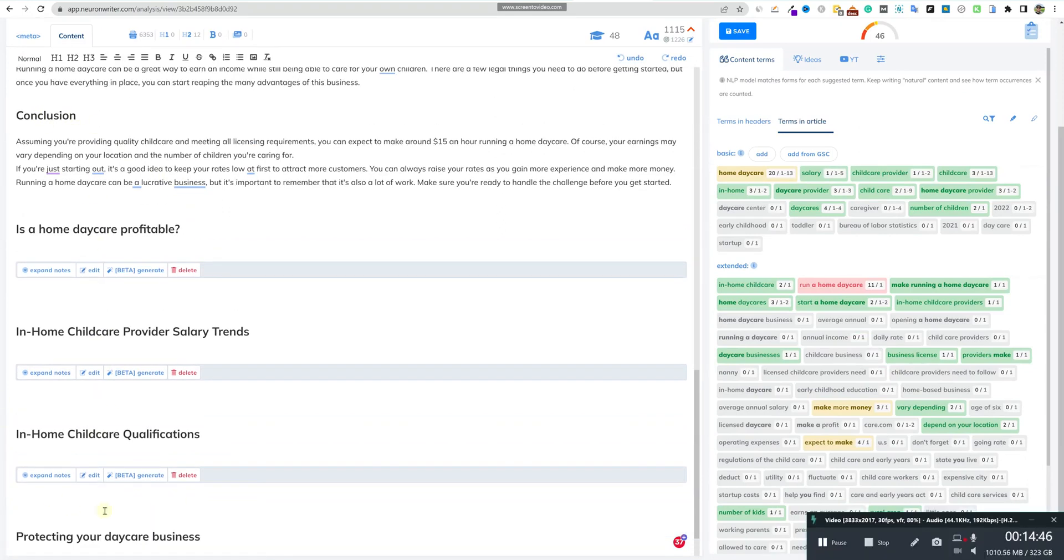
scroll(178, 484, down, 1)
scroll(157, 433, up, 2)
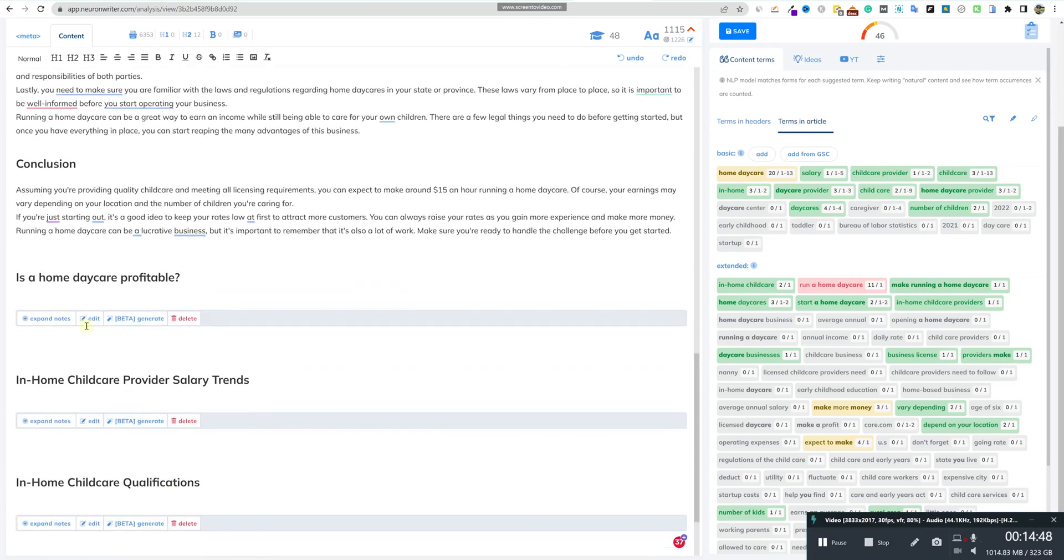
- Open AI paragraph generation for "Is a home daycare profitable?", view the creativity levels, and select high output quality
click(131, 320)
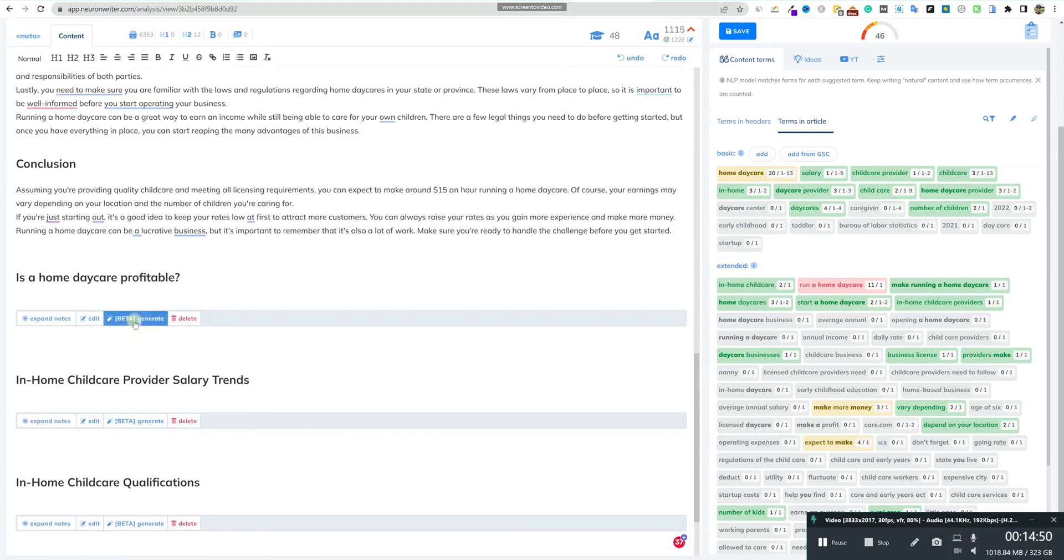
click(146, 320)
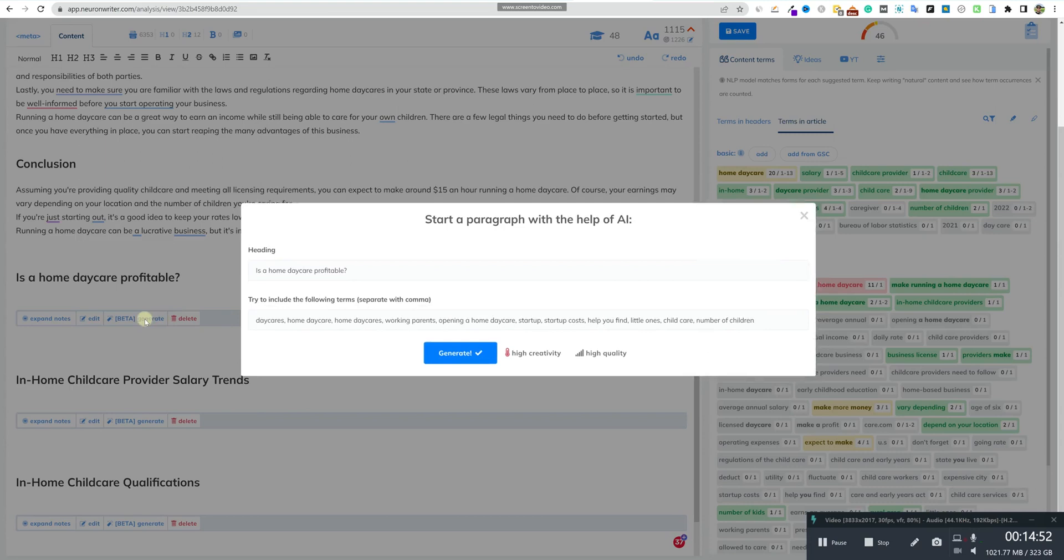
click(472, 356)
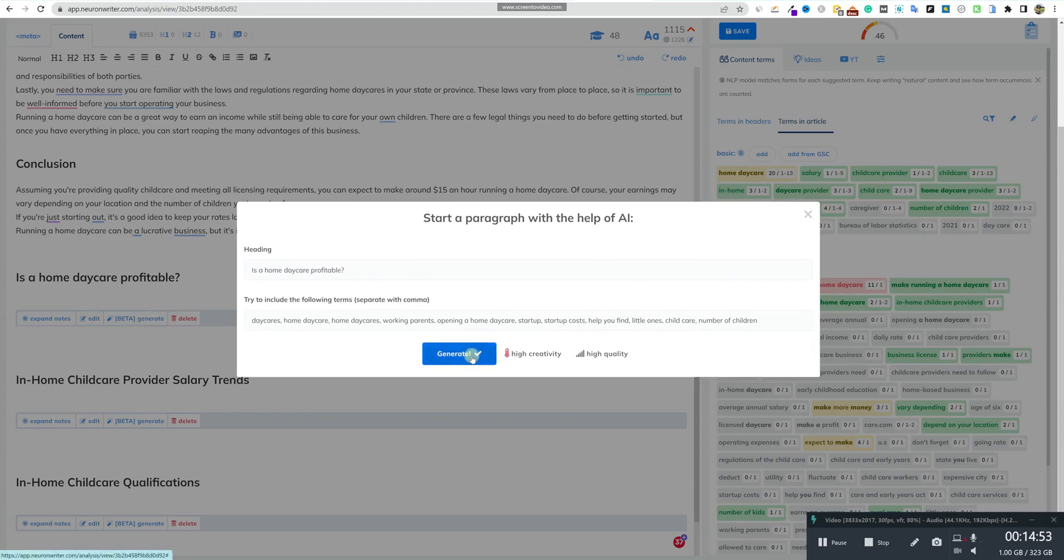
click(546, 356)
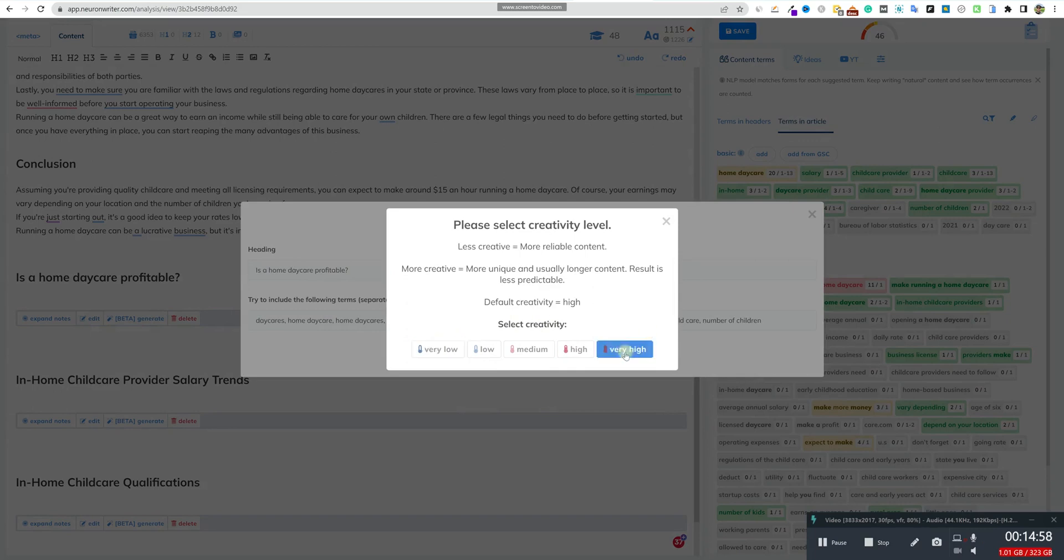
click(668, 221)
click(611, 356)
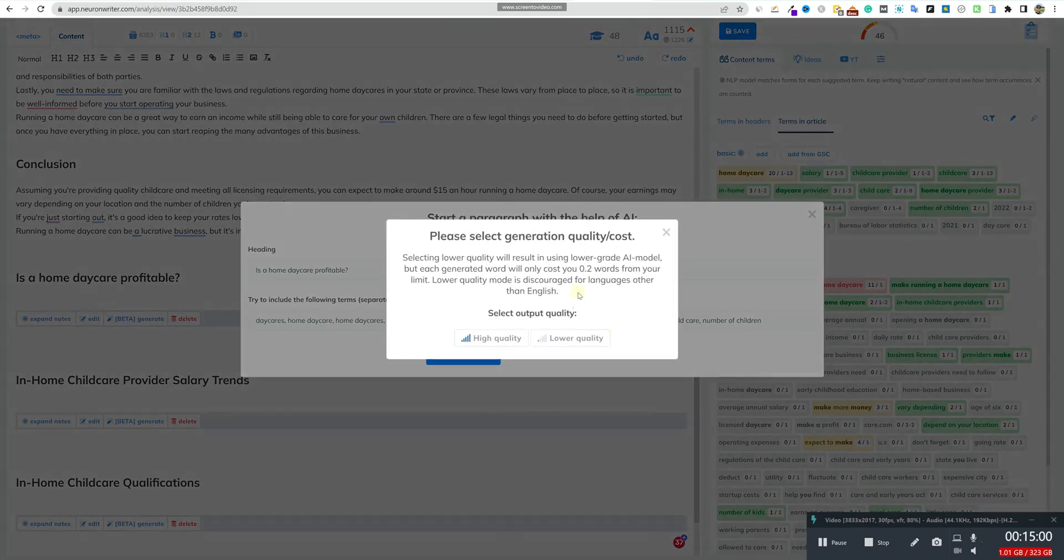
click(493, 338)
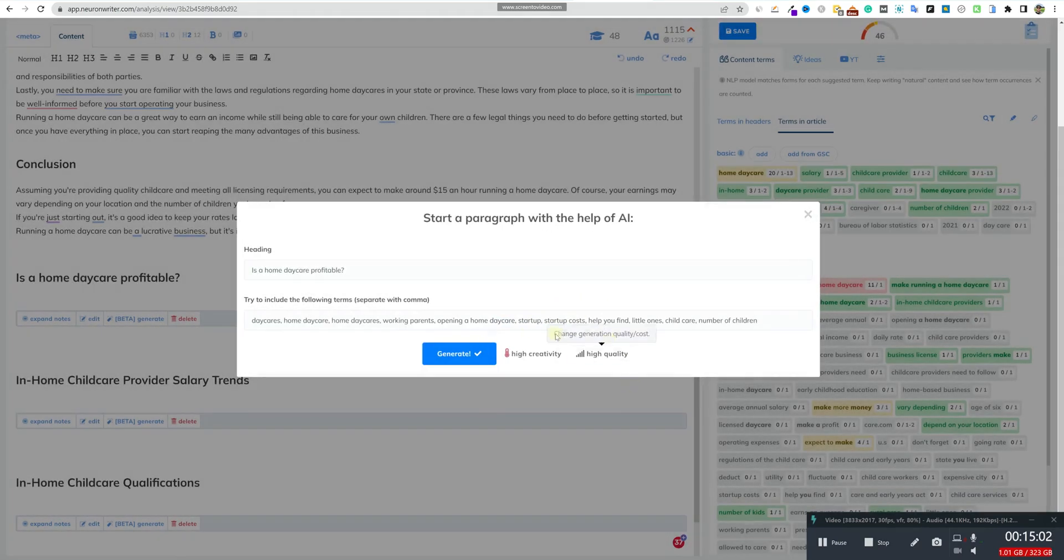
- Generate the paragraph on home daycare profitability, check which AI model wrote it, and insert the text into its section
click(474, 359)
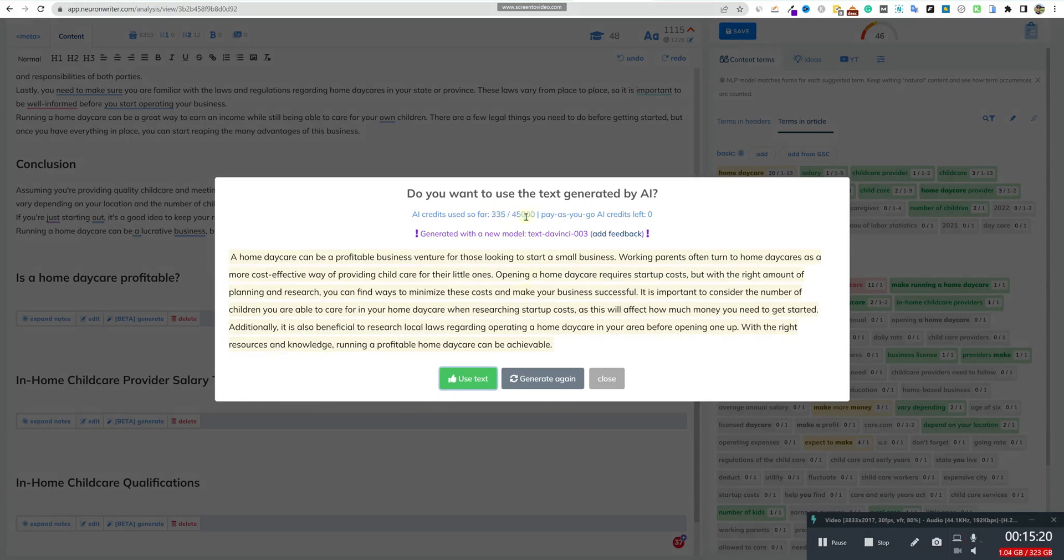
drag(420, 234, 585, 238)
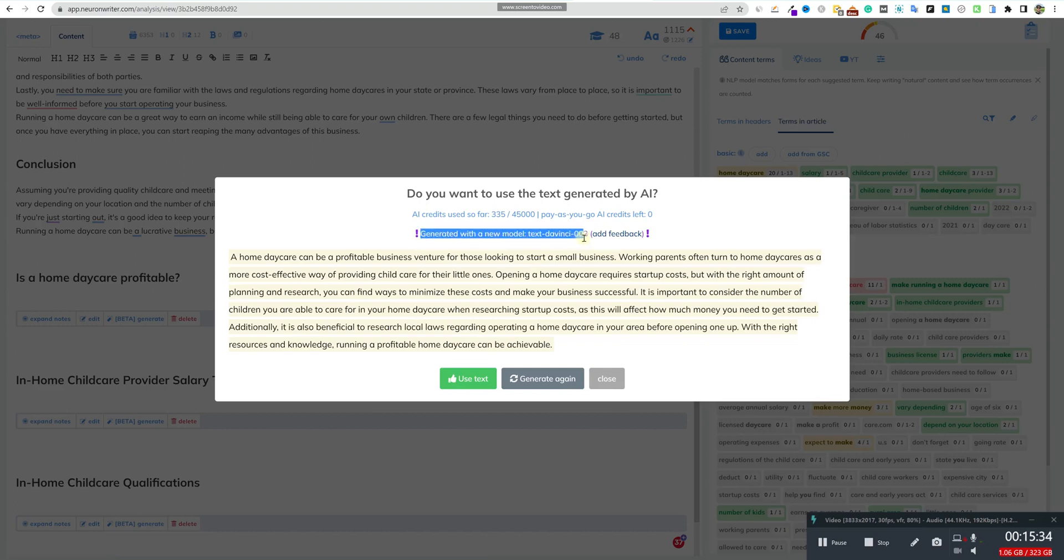
click(413, 236)
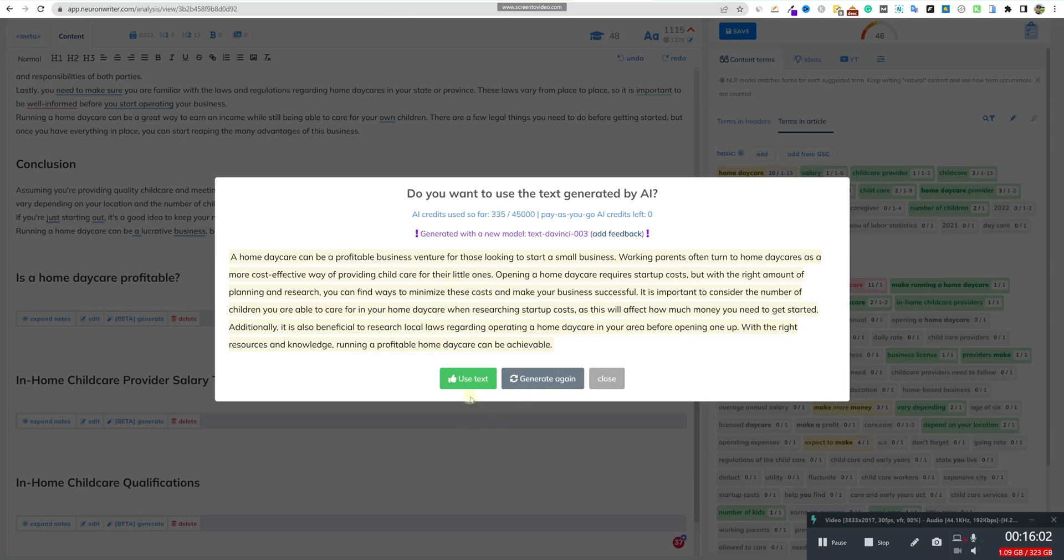
click(472, 380)
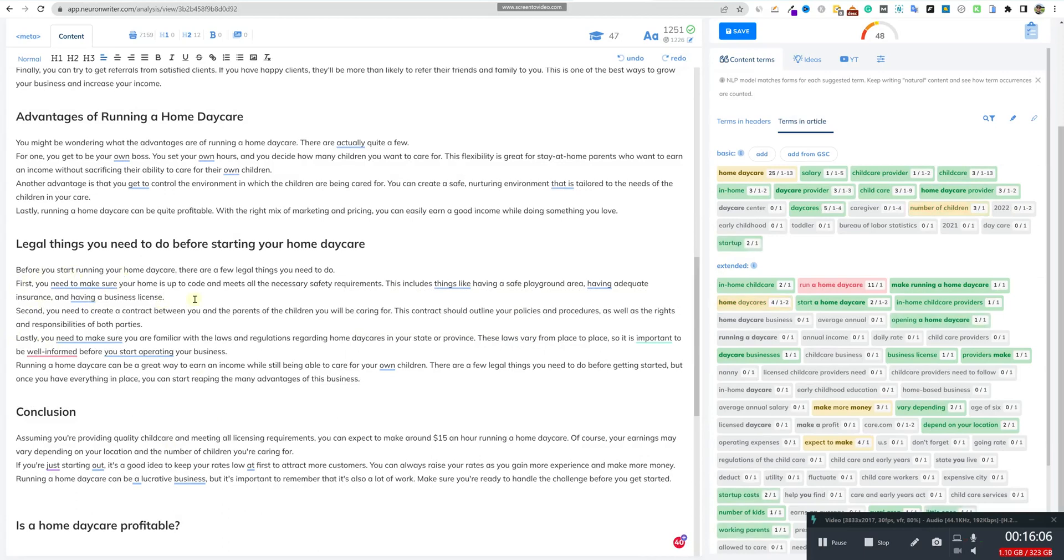
- Insert blank lines between the paragraphs on safety requirements, contracts, local laws and earning an income in the legal section
key(Return)
click(177, 337)
key(Return)
click(245, 381)
key(Return)
- Split the generated profitability text after "your business successful." into two paragraphs separated by a blank line
scroll(244, 332, down, 3)
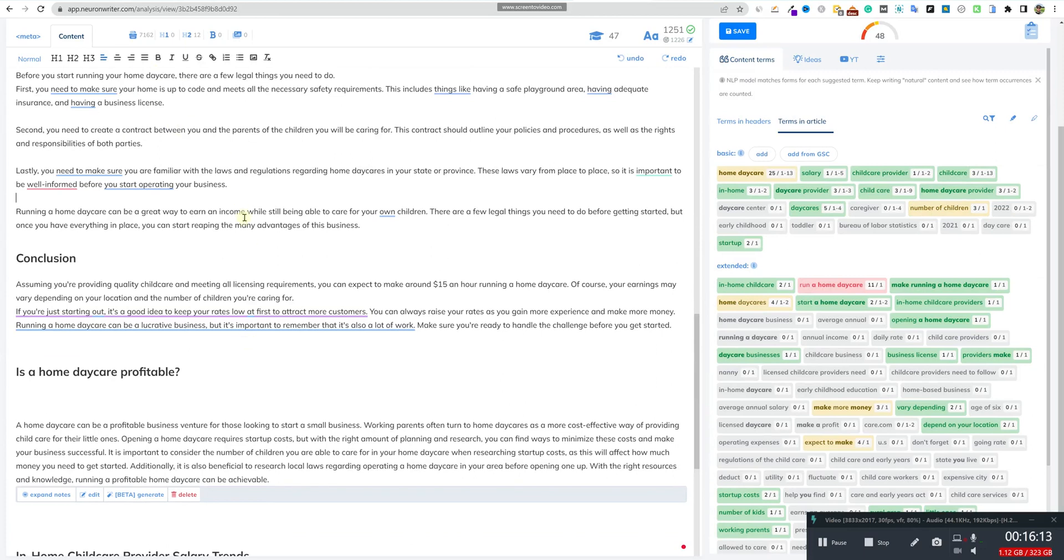
scroll(237, 241, down, 3)
click(108, 258)
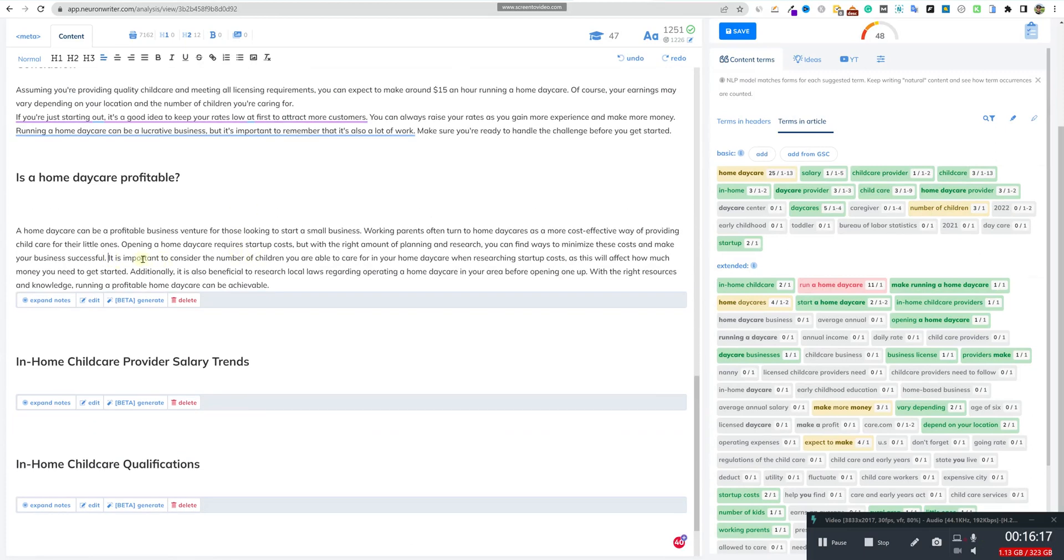
key(Return)
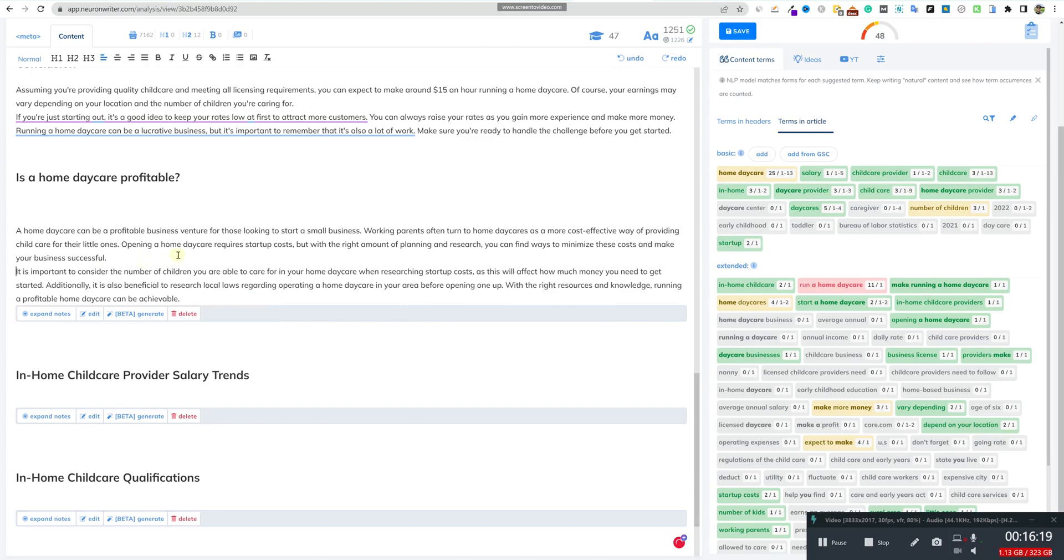
scroll(260, 218, down, 1)
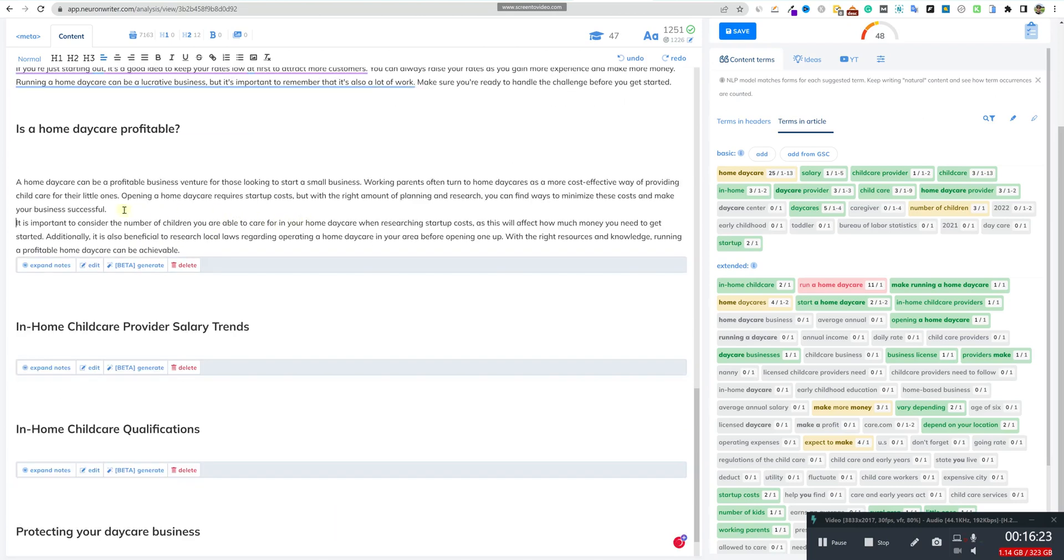
scroll(132, 274, down, 1)
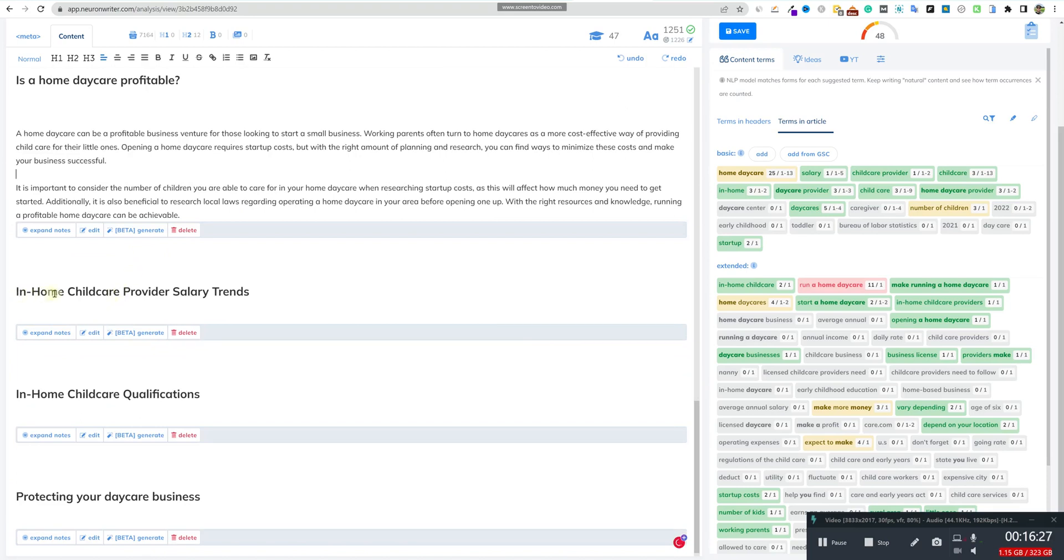
- Generate a high-quality AI paragraph for "In-Home Childcare Provider Salary Trends" with its suggested terms, and examine the opening salary statement
click(139, 332)
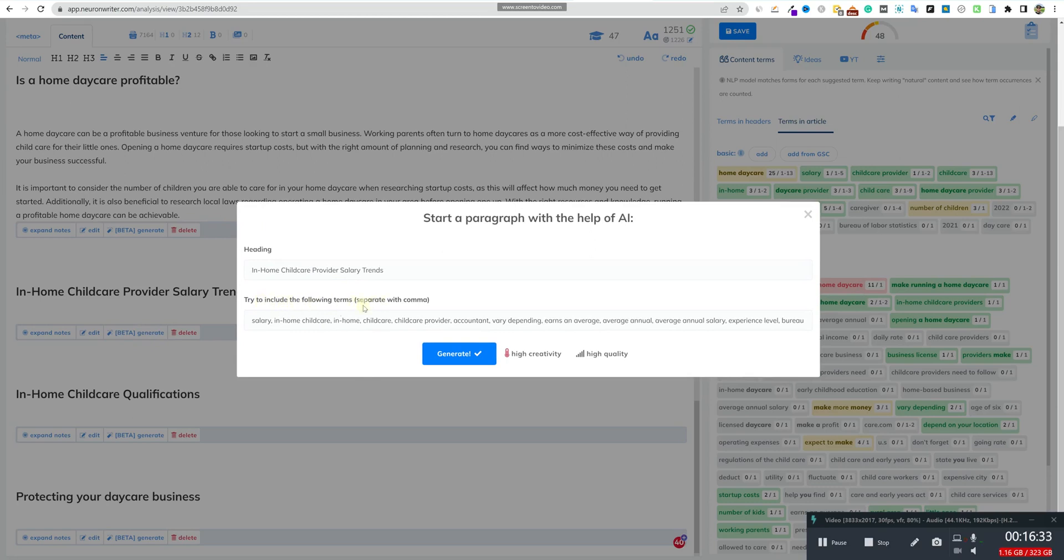
drag(259, 321, 758, 319)
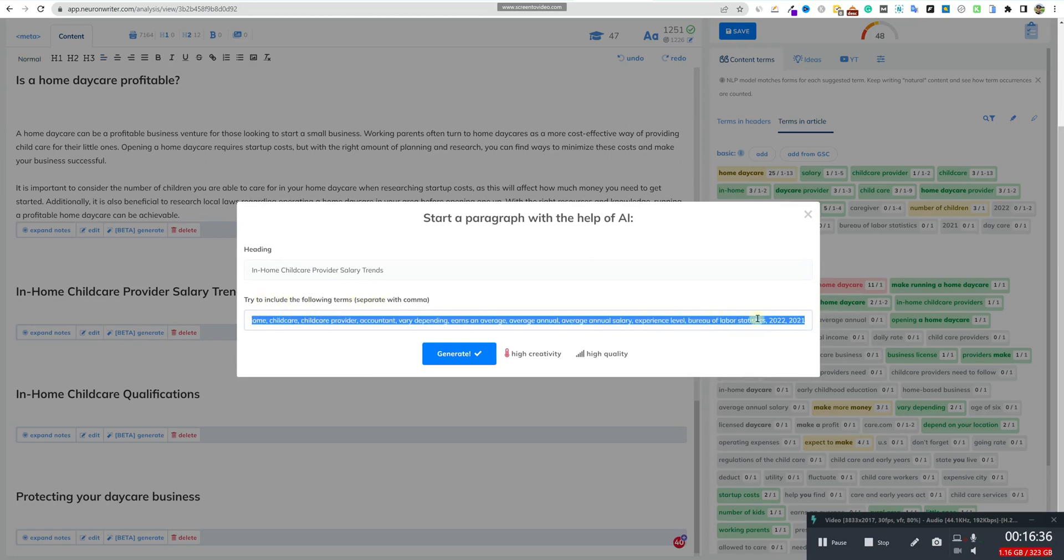
click(802, 321)
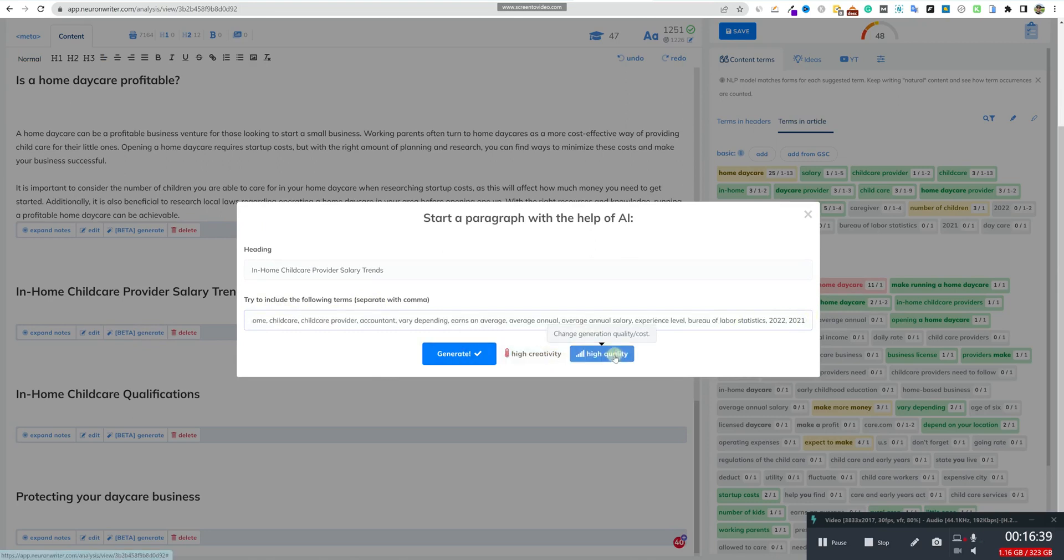
click(456, 356)
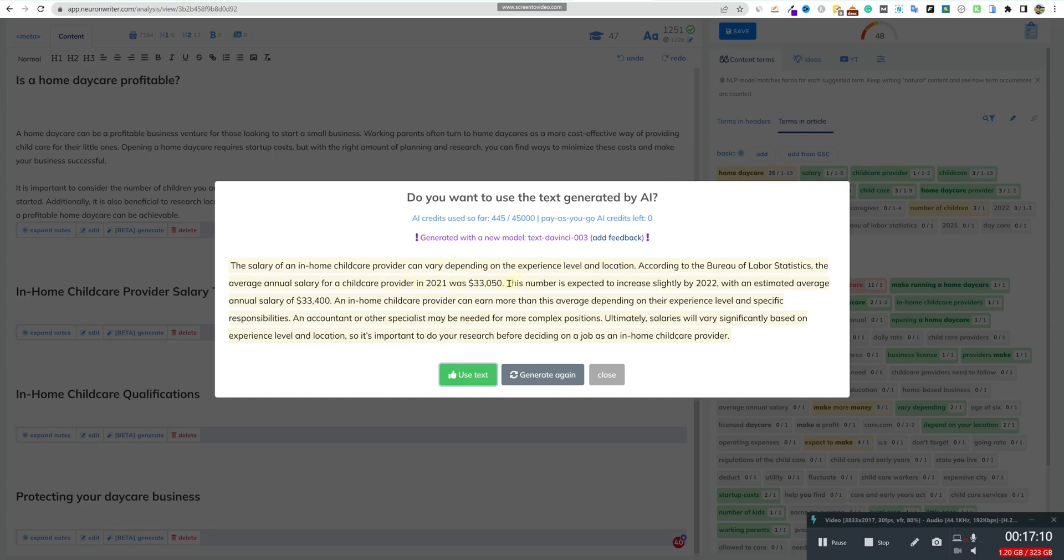
drag(506, 284, 227, 266)
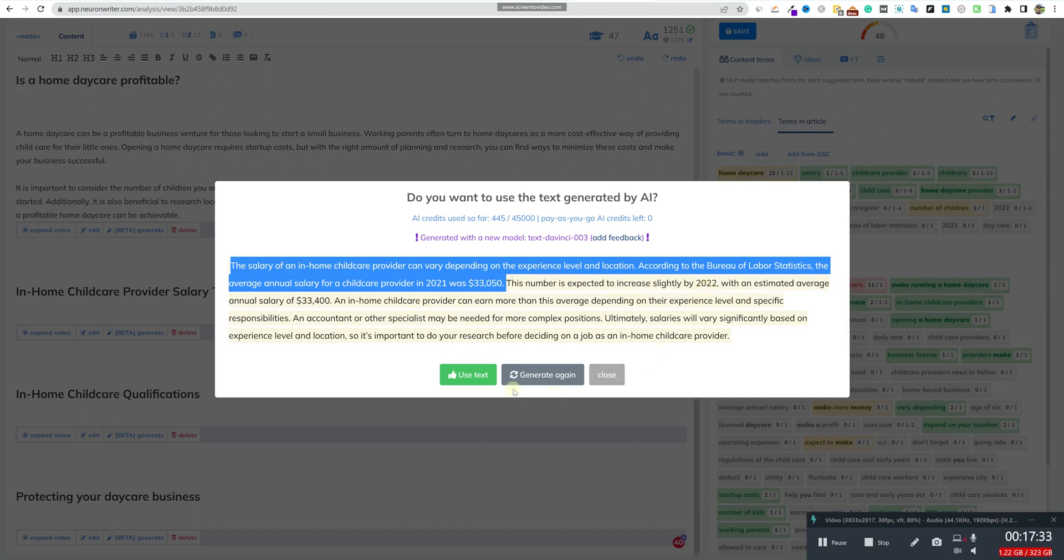
- Insert the generated AI text into the "In-Home Childcare Provider Salary Trends" section
click(468, 375)
scroll(315, 345, up, 1)
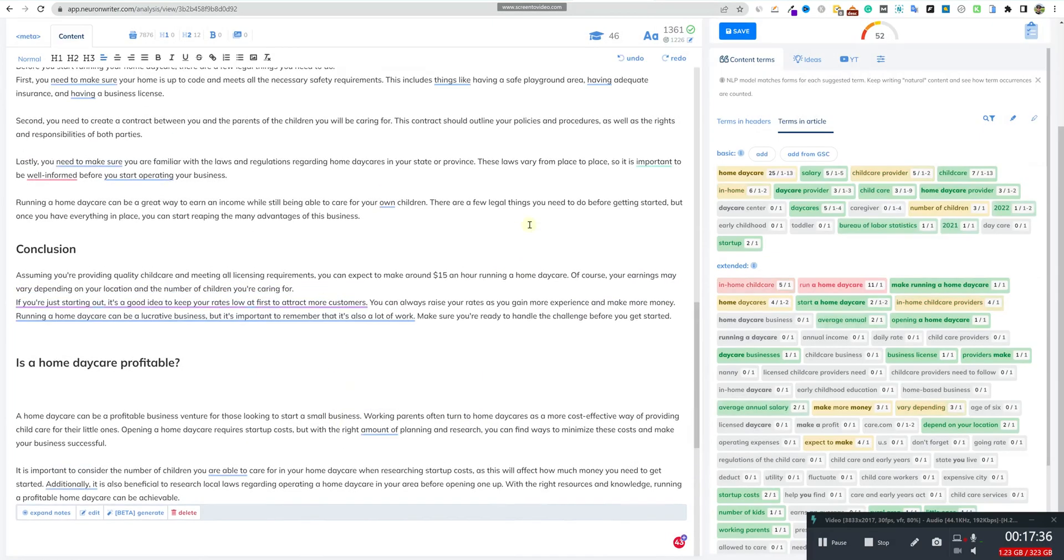
scroll(531, 260, down, 1)
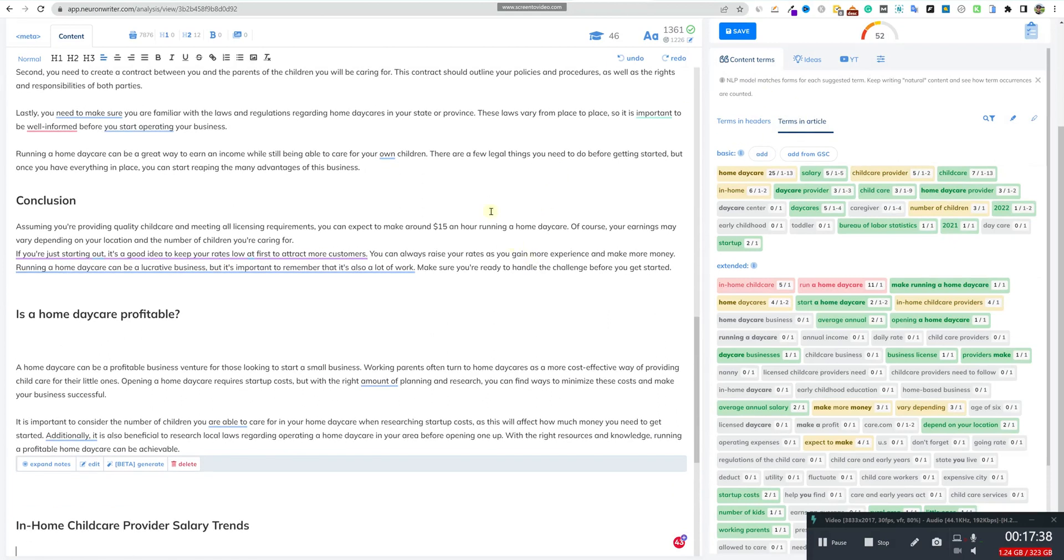
- Accept the Grammarly suggestions in the Conclusion that drop "just" and shorten "a lucrative business" to "lucrative"
mouse_move(178, 255)
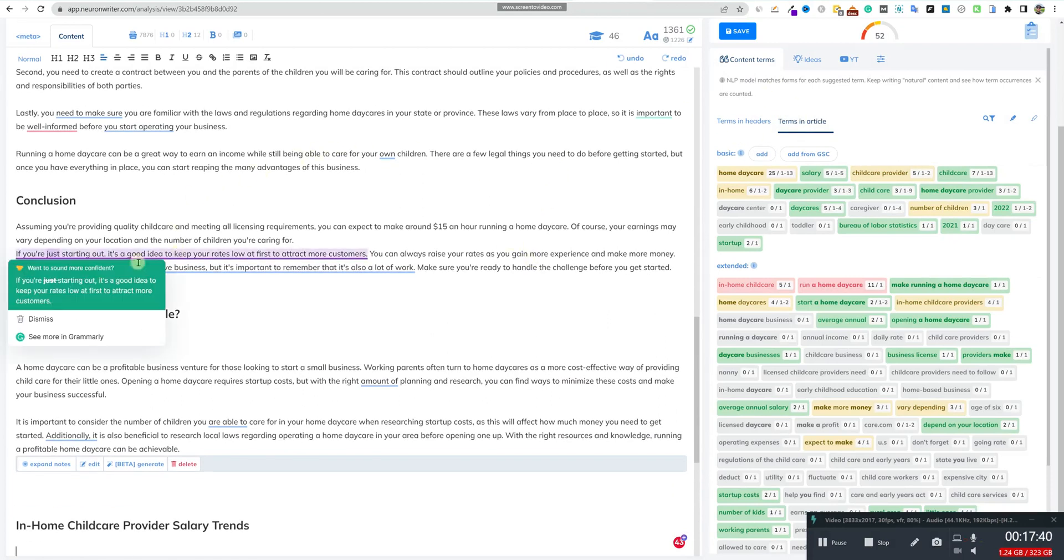
click(93, 279)
mouse_move(240, 273)
click(122, 306)
- Review the whole article from its introduction to the added draft sections, including the remaining Grammarly suggestions
scroll(235, 272, down, 3)
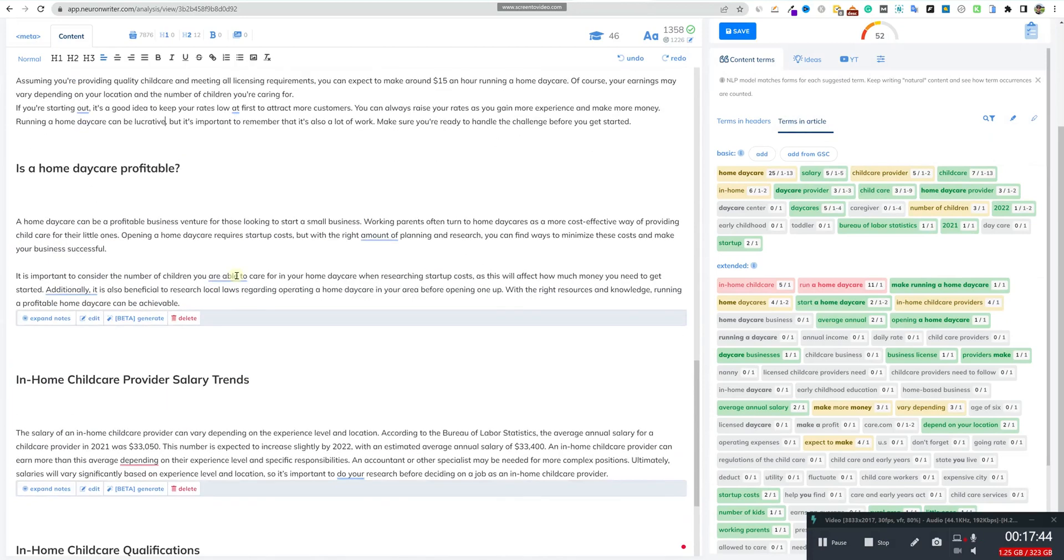
scroll(114, 194, up, 6)
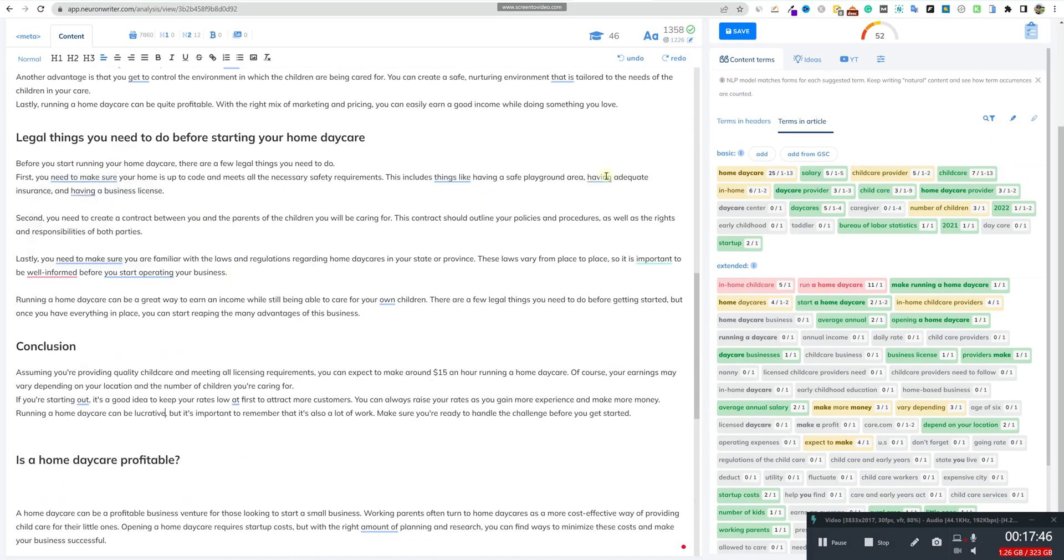
mouse_move(604, 180)
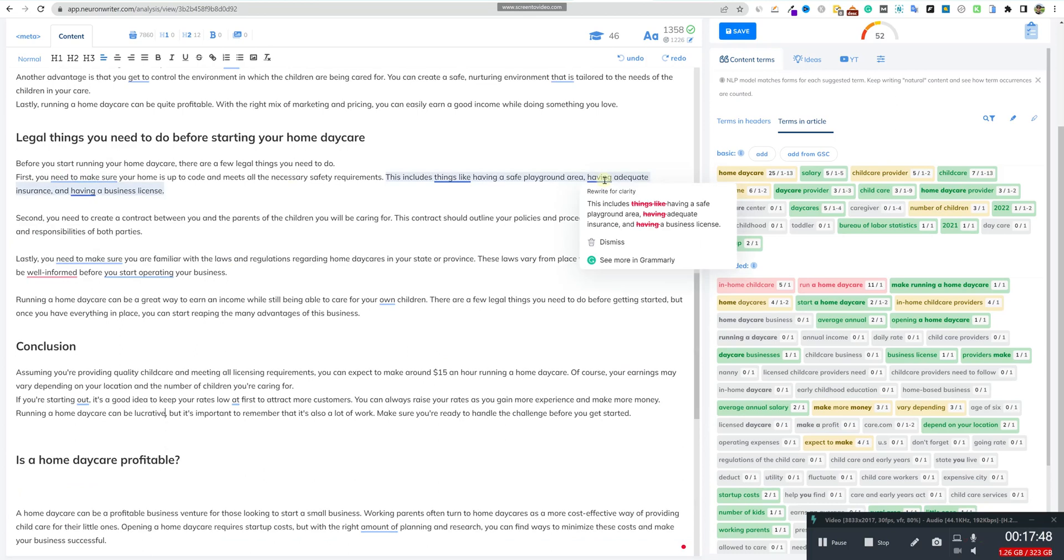
scroll(367, 320, down, 3)
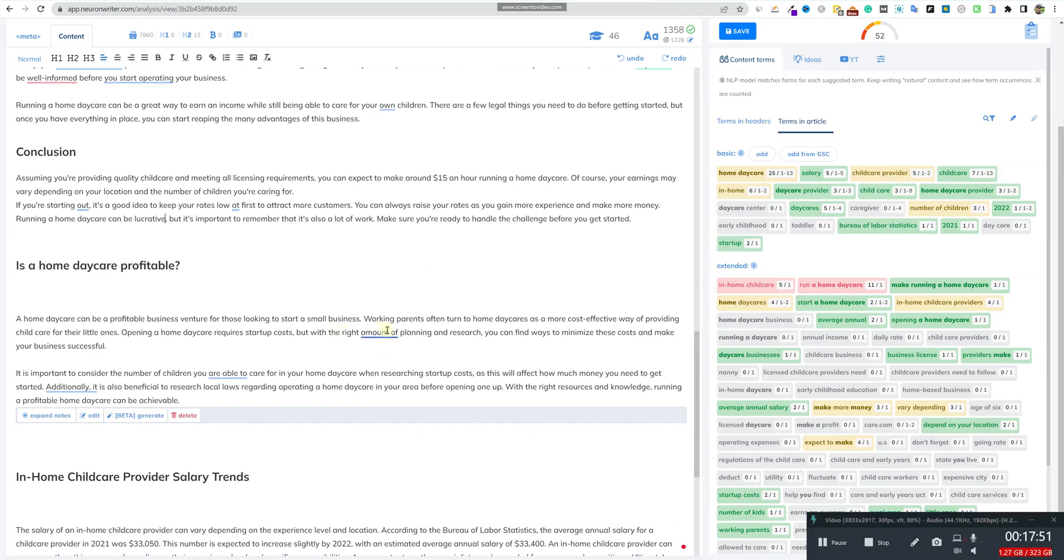
scroll(80, 284, down, 2)
scroll(80, 284, up, 5)
scroll(295, 306, up, 7)
scroll(241, 334, down, 1)
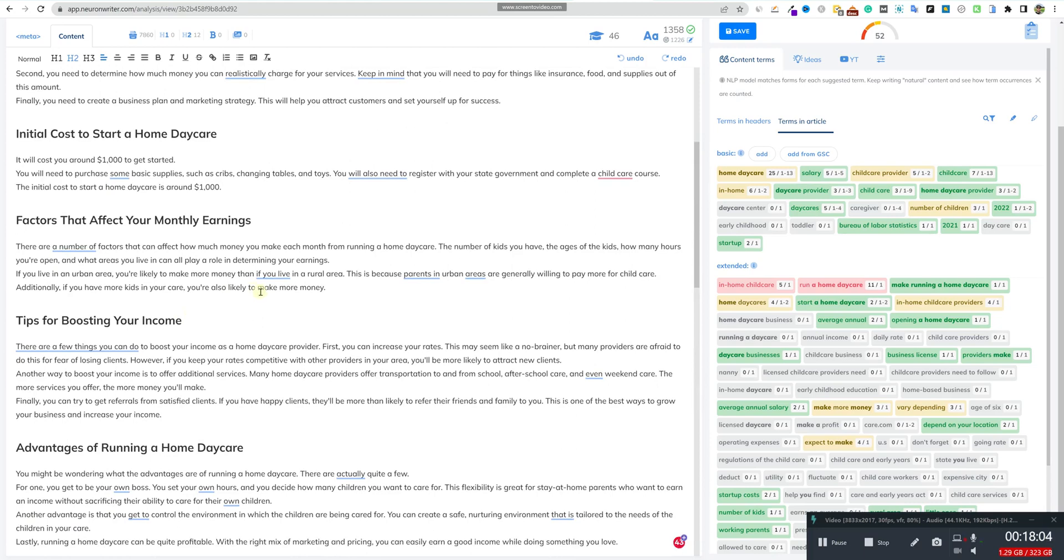
scroll(306, 308, up, 4)
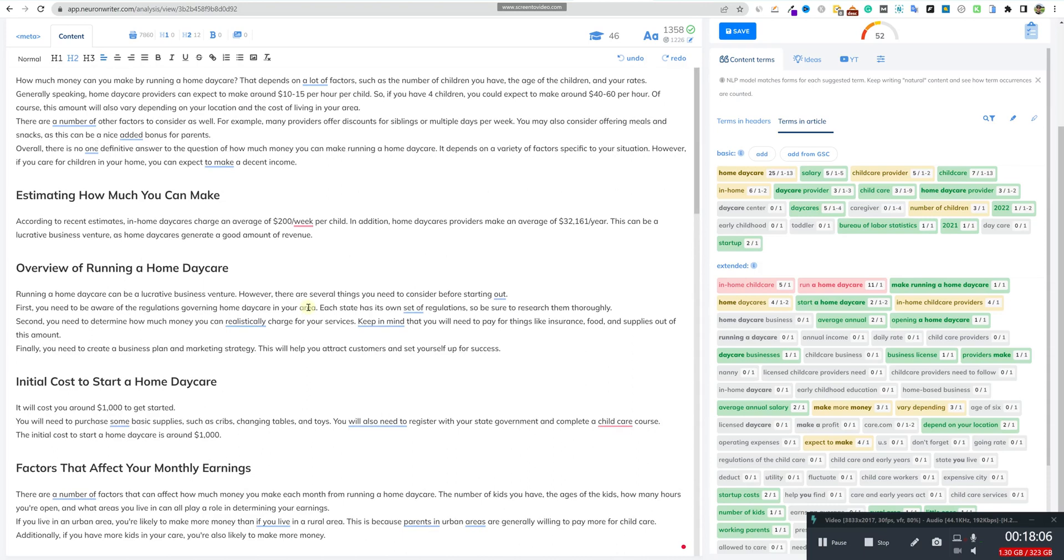
scroll(309, 307, down, 11)
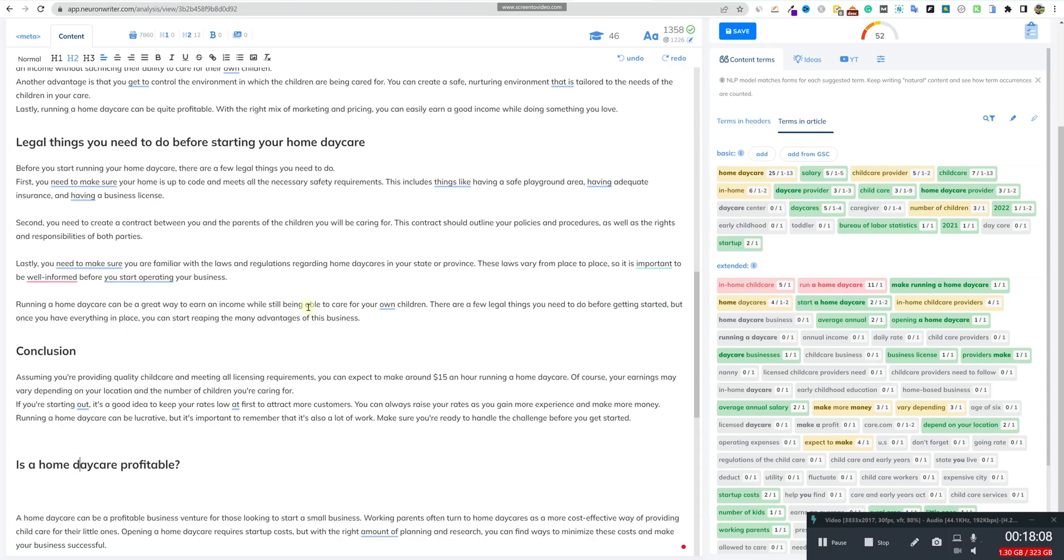
scroll(308, 307, down, 7)
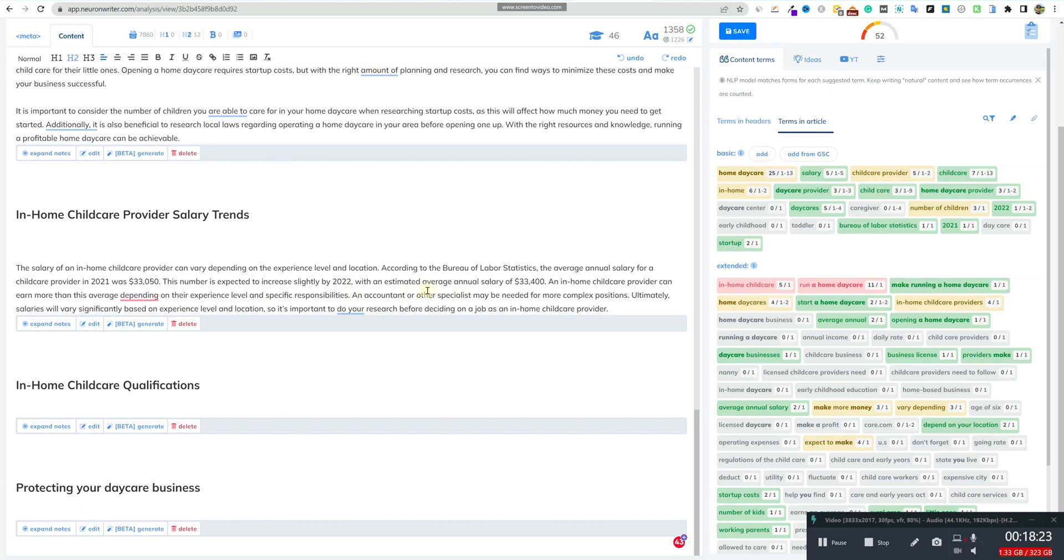
scroll(272, 295, up, 4)
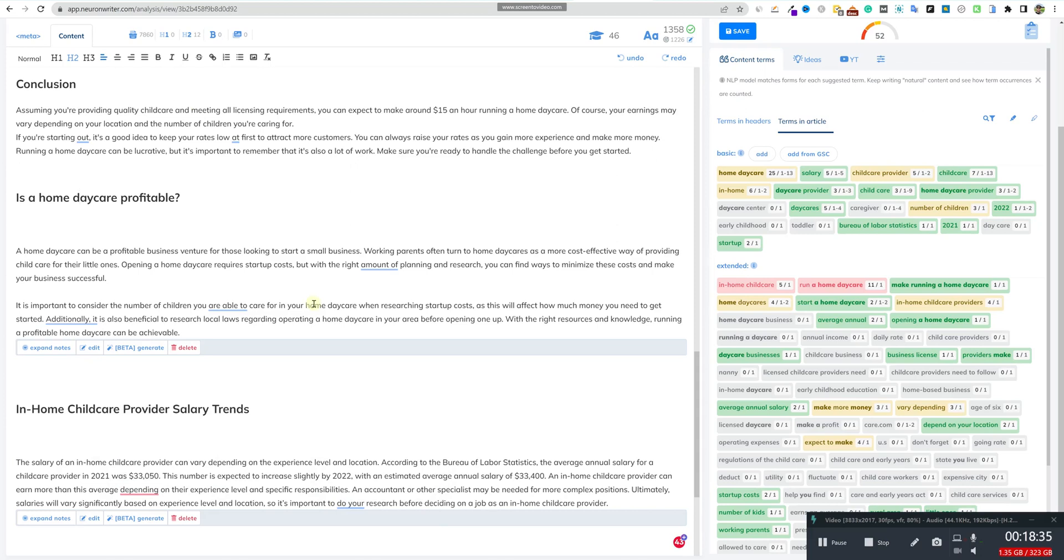
- Generate an AI paragraph for the "In-Home Childcare Qualifications" heading and insert the text into its section
scroll(314, 303, down, 3)
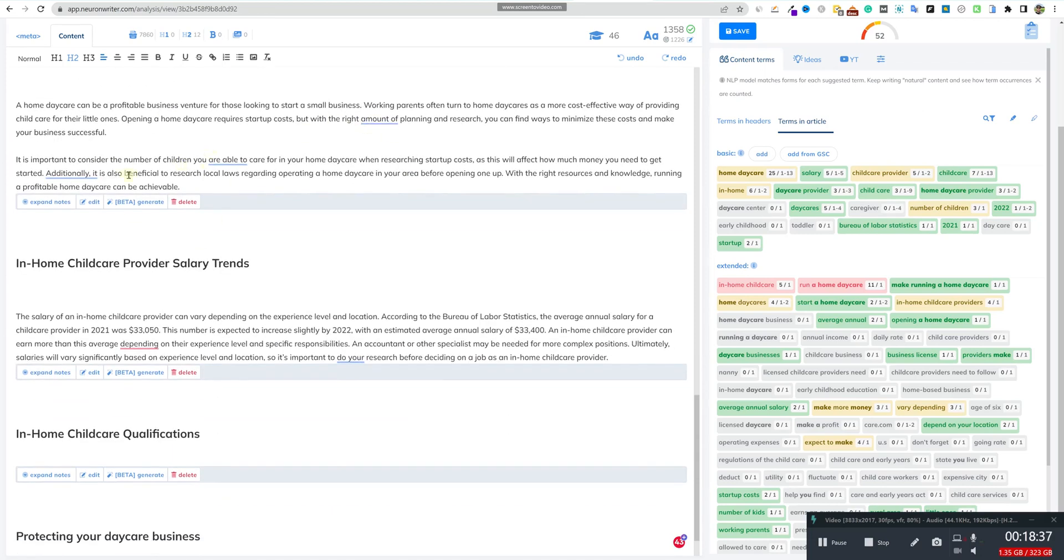
scroll(237, 372, down, 1)
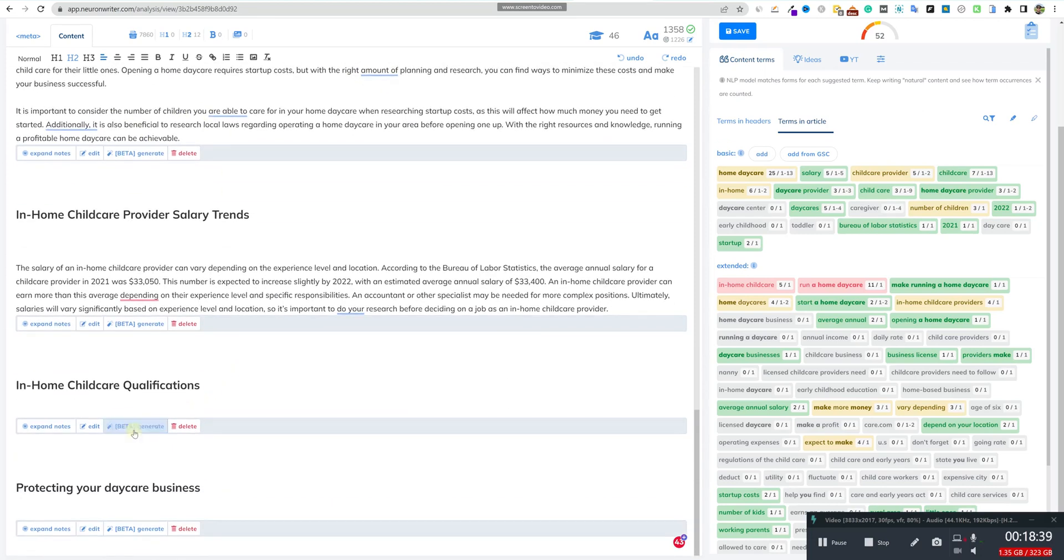
click(134, 431)
click(443, 353)
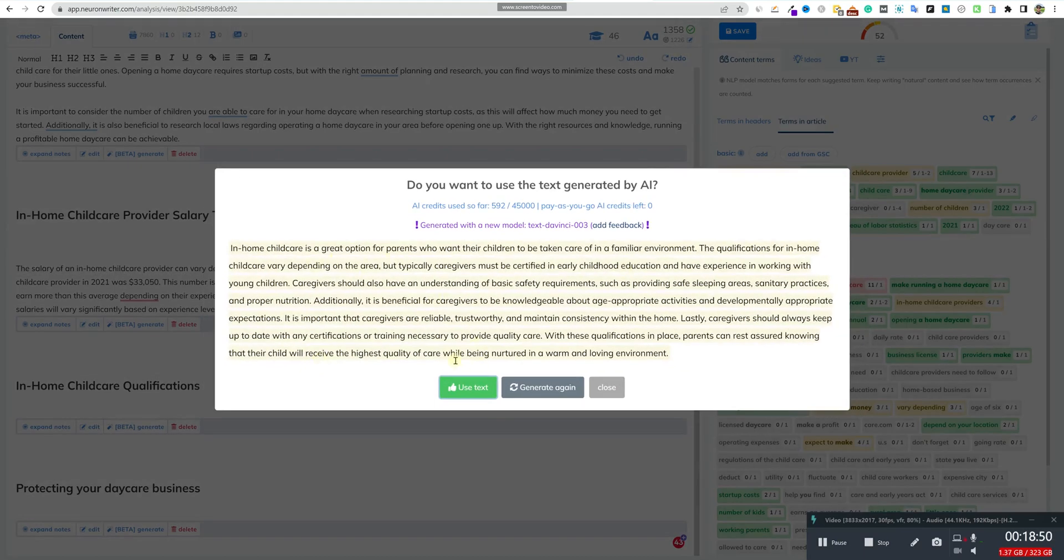
click(469, 387)
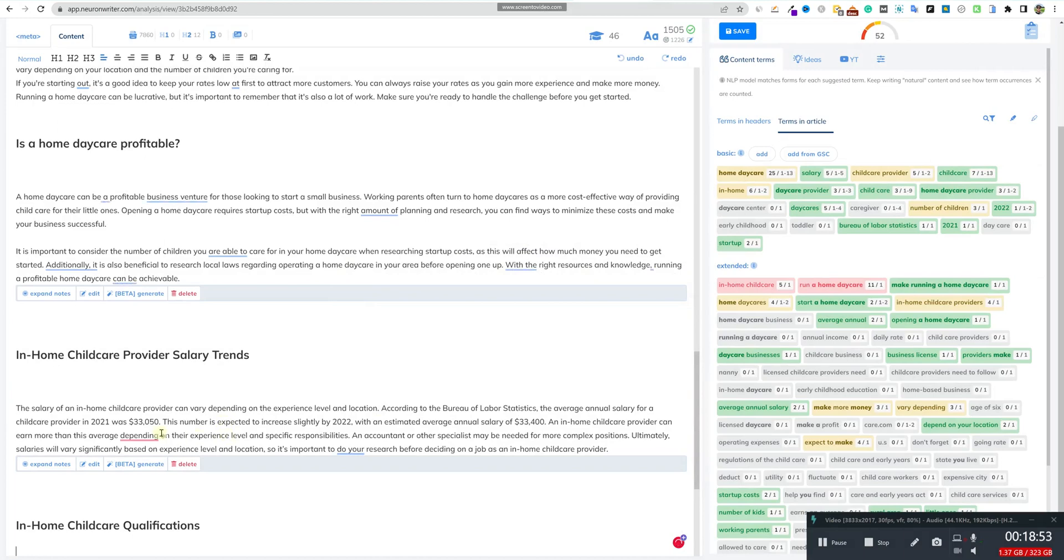
- Split the qualifications text after "proper nutrition." into two paragraphs separated by a blank line
scroll(319, 424, down, 4)
scroll(319, 424, up, 1)
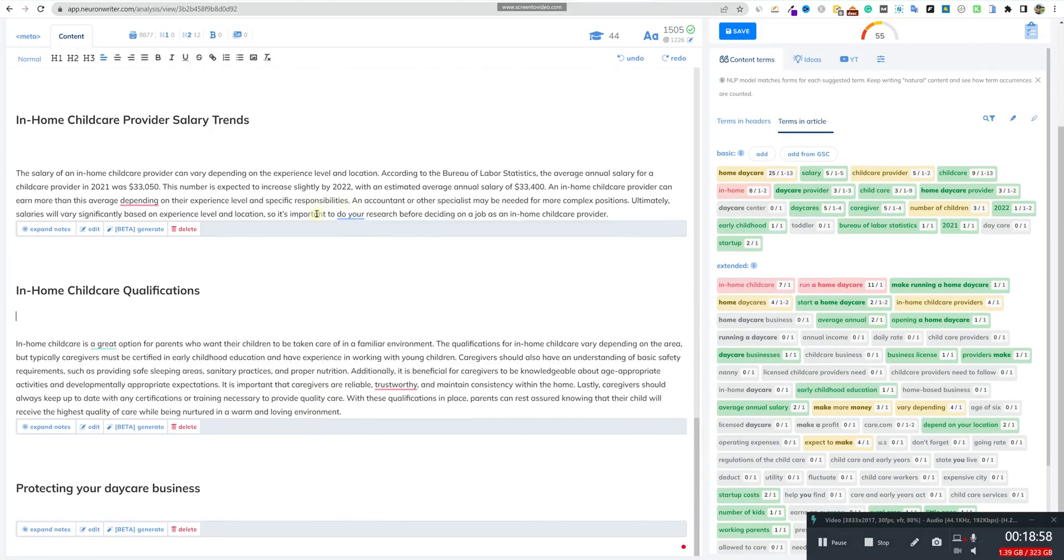
scroll(314, 219, up, 1)
scroll(314, 219, down, 1)
click(353, 371)
key(Return)
key(Return)
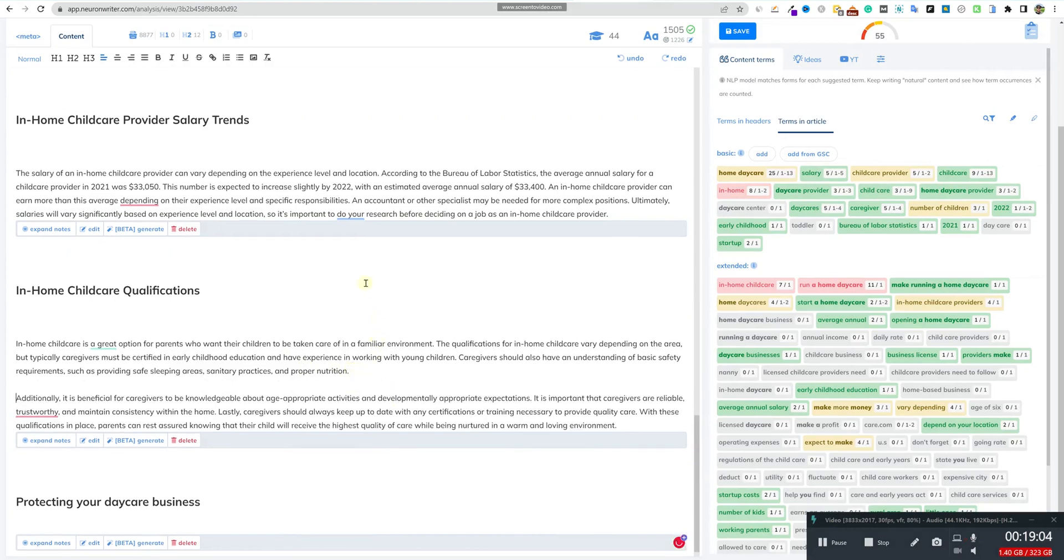
- Split the salary trends text after "specific responsibilities." into two paragraphs separated by a blank line
click(360, 204)
key(Return)
key(Return)
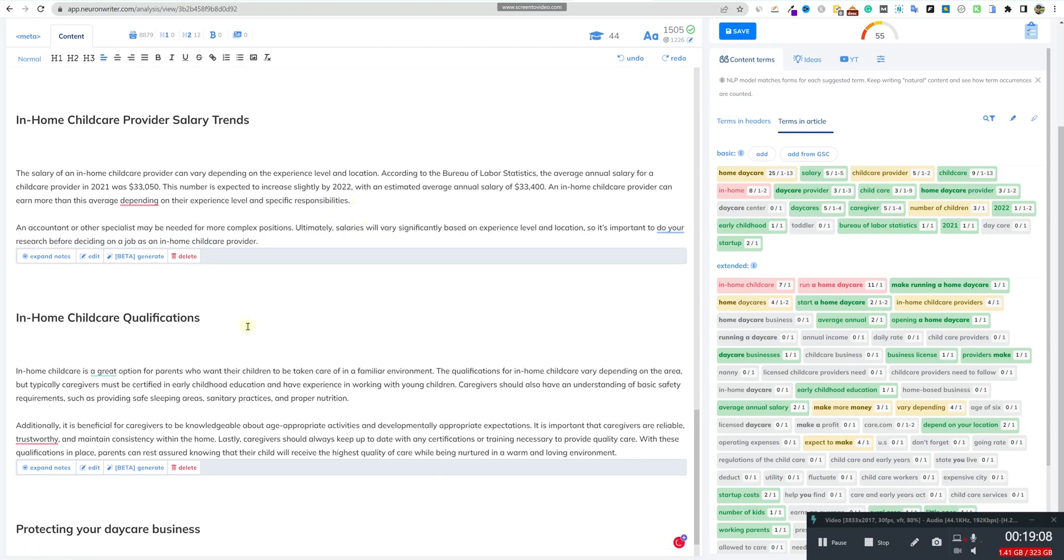
- Generate a high-quality AI paragraph for "Protecting your daycare business" with its suggested terms, and insert it into the section
scroll(249, 333, down, 1)
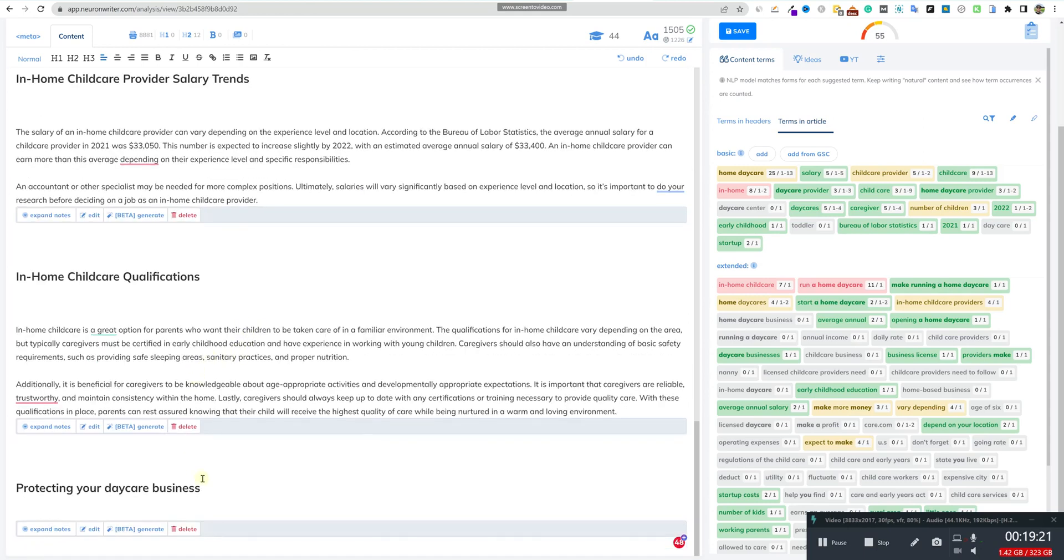
click(139, 529)
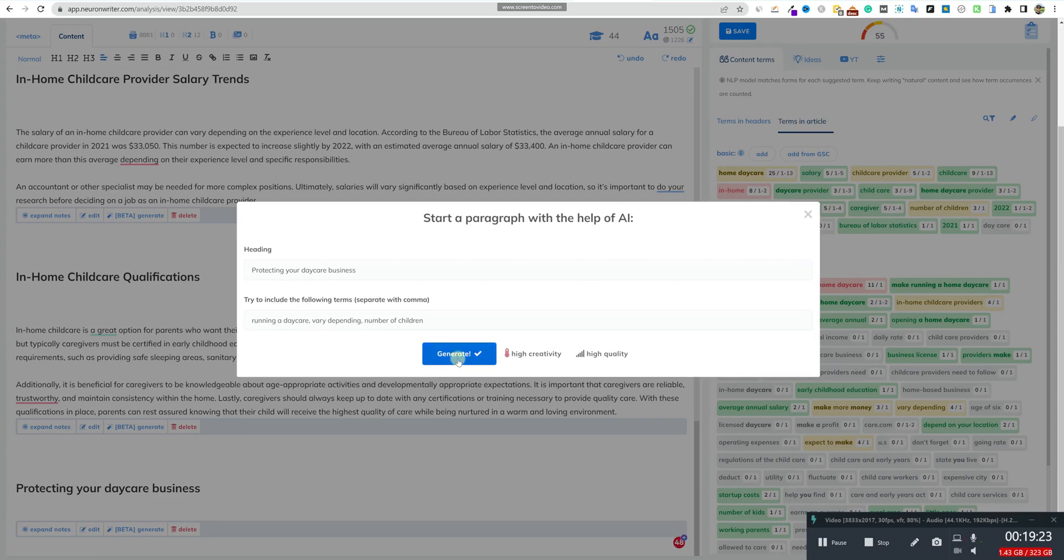
click(458, 355)
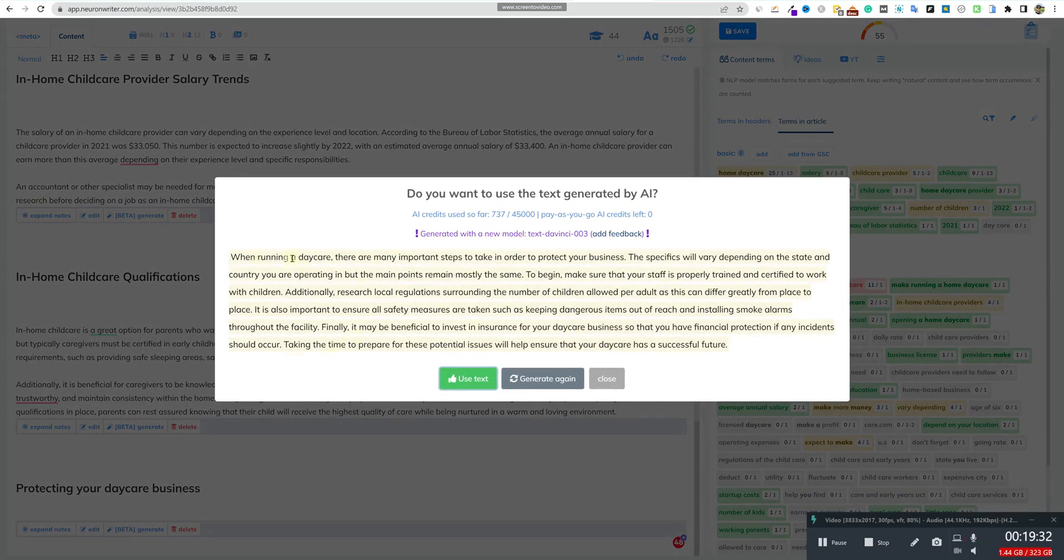
click(468, 378)
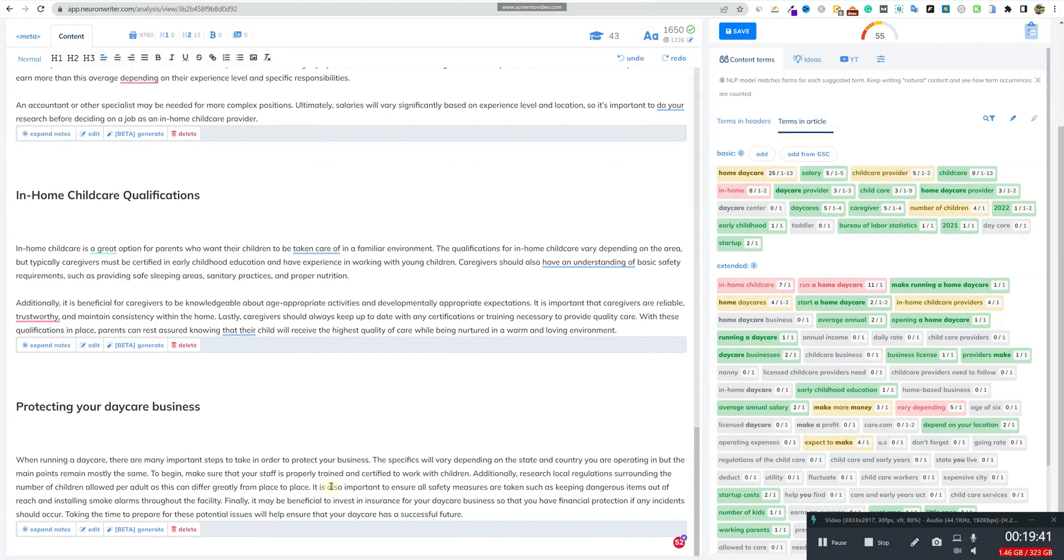
- Split the business protection text after "place to place." and after "throughout the facility." into three paragraphs separated by blank lines
key(Return)
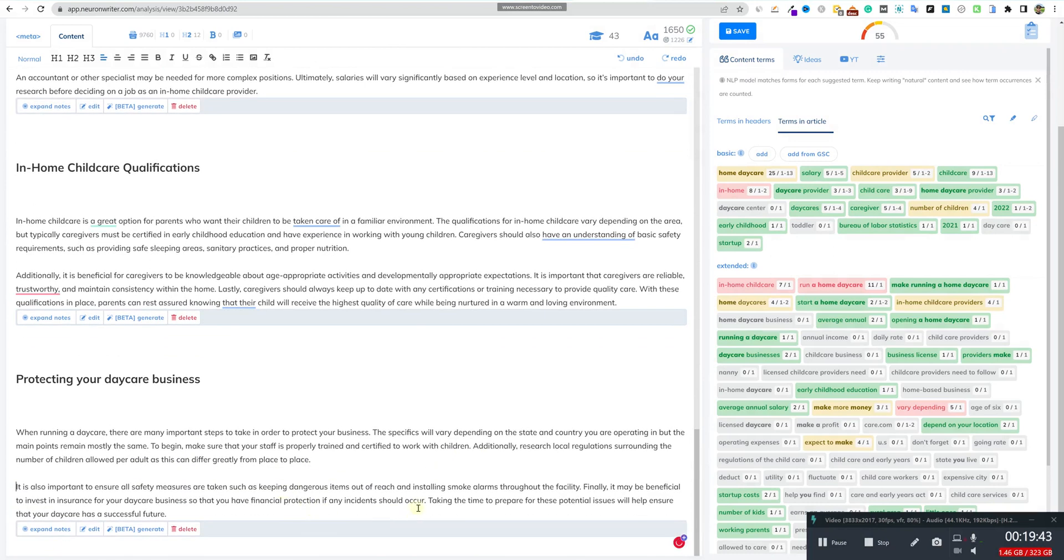
click(581, 487)
key(Return)
- Move the Conclusion heading and its text to the end of the article, after the "Protecting your daycare business" paragraphs
scroll(542, 486, up, 15)
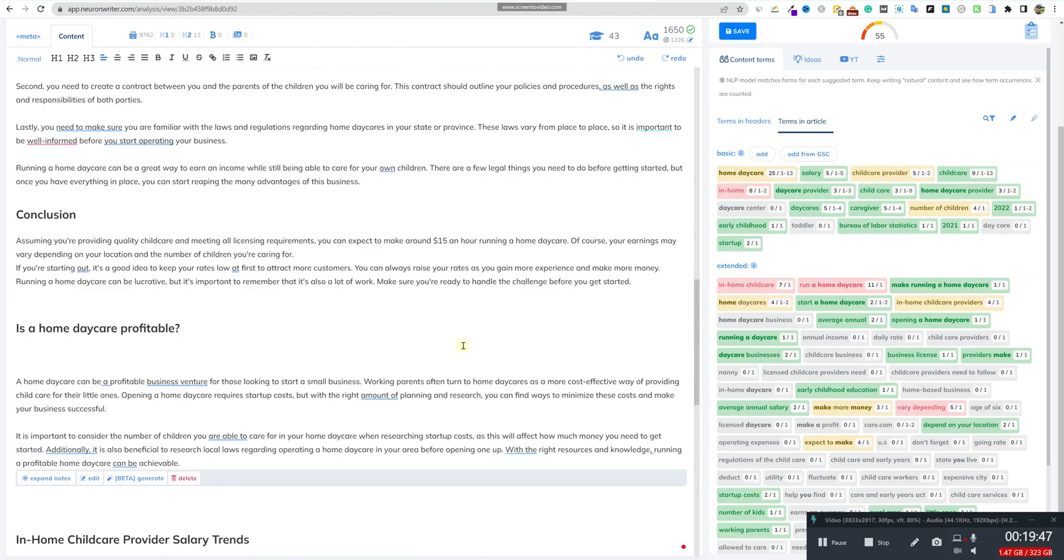
scroll(261, 322, down, 3)
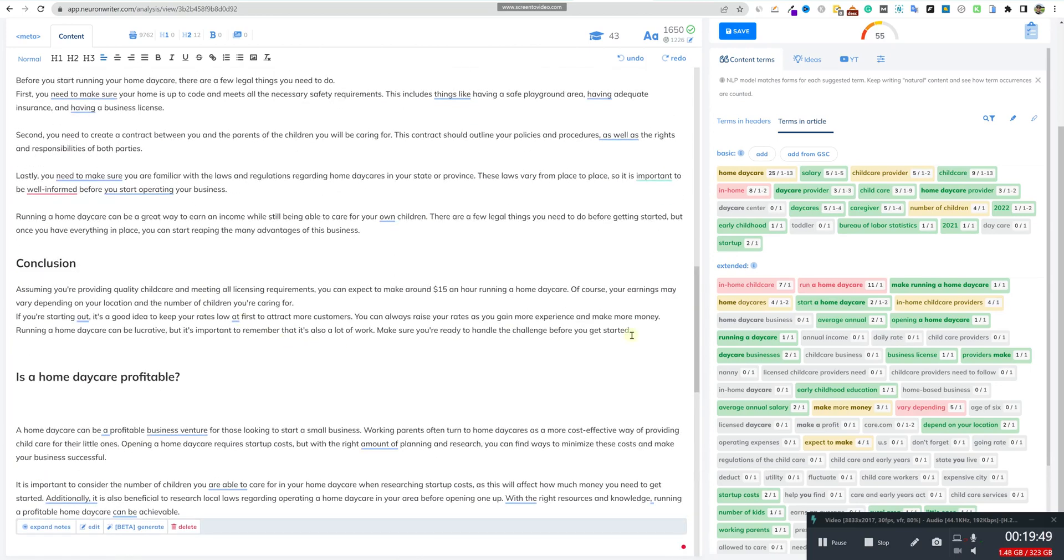
drag(632, 331, 5, 268)
key(ctrl+c)
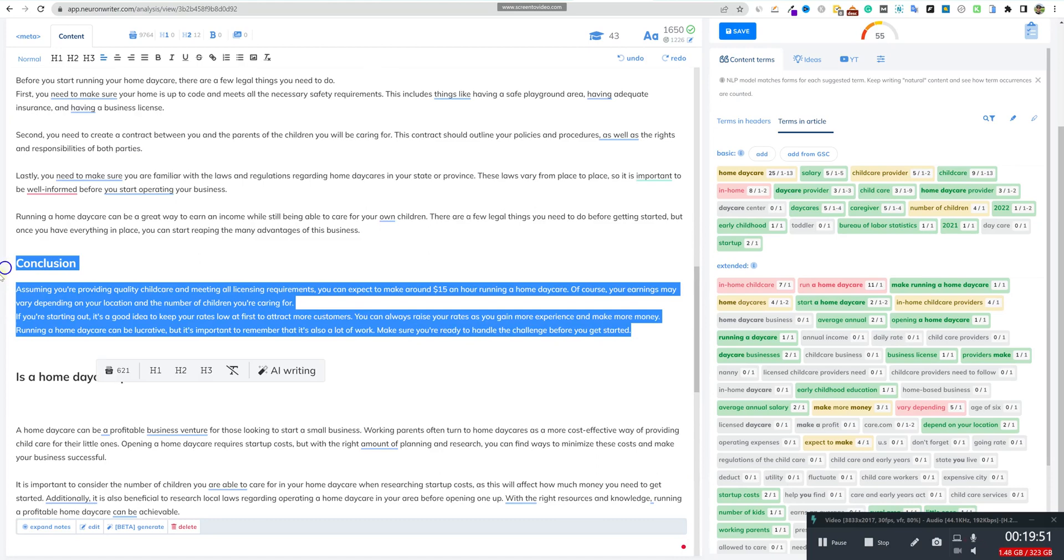
key(BackSpace)
scroll(166, 388, down, 12)
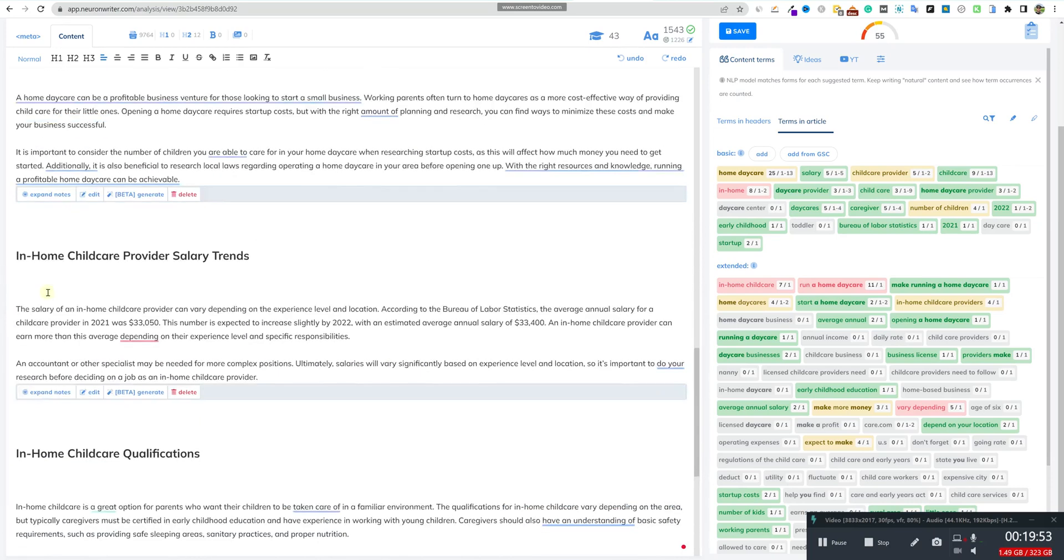
click(297, 514)
key(ctrl+v)
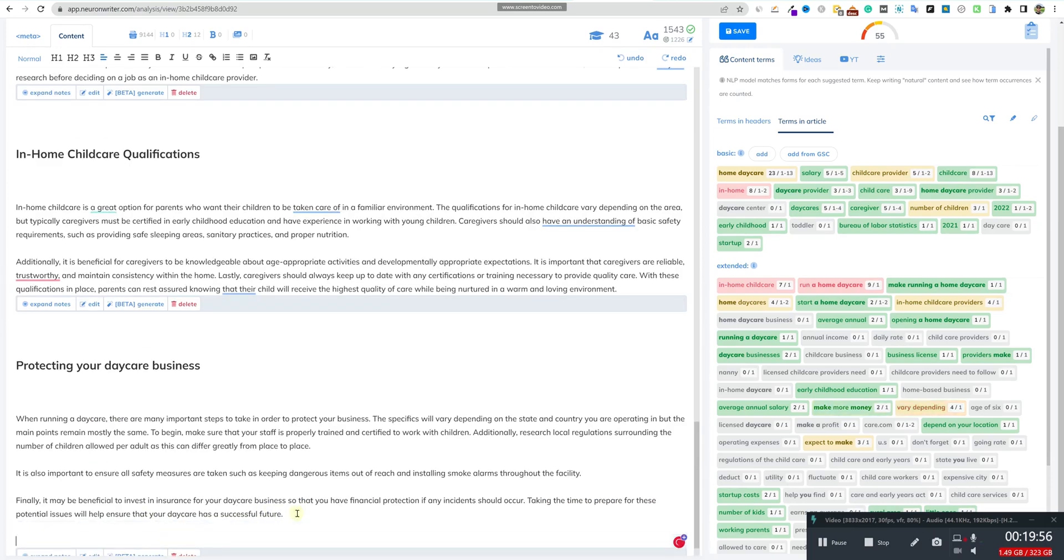
- Remove the surplus blank space between the business protection text and the Conclusion heading
scroll(305, 514, down, 2)
scroll(312, 514, down, 1)
click(24, 426)
click(34, 415)
key(BackSpace)
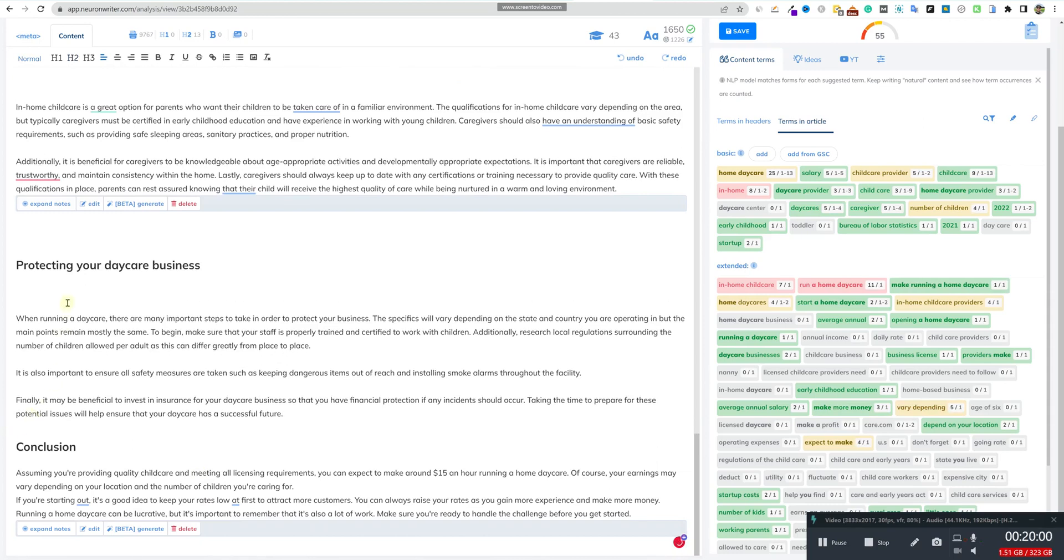
- Delete one blank line below and two blank lines above the "Protecting your daycare business" heading
click(63, 293)
key(BackSpace)
click(52, 249)
key(BackSpace)
key(BackSpace)
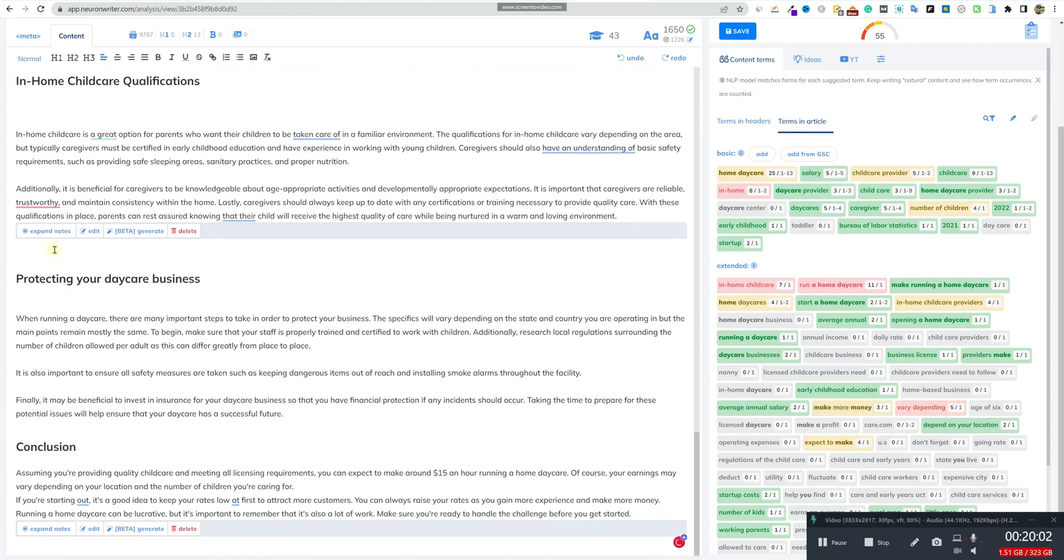
- Delete one blank line below and one above the "In-Home Childcare Qualifications" heading
scroll(56, 202, up, 3)
click(50, 214)
key(BackSpace)
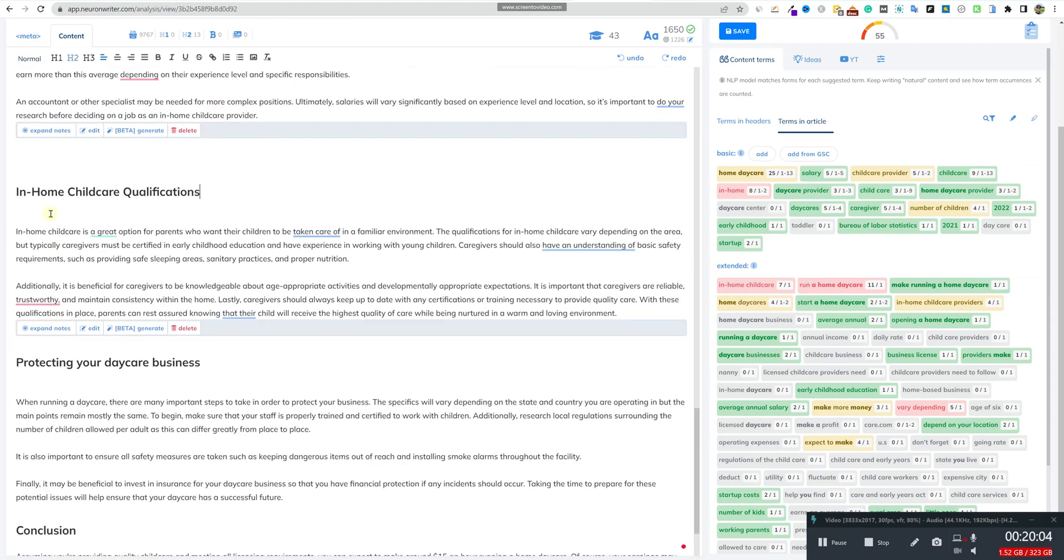
click(77, 166)
key(BackSpace)
scroll(77, 169, up, 2)
click(44, 250)
key(BackSpace)
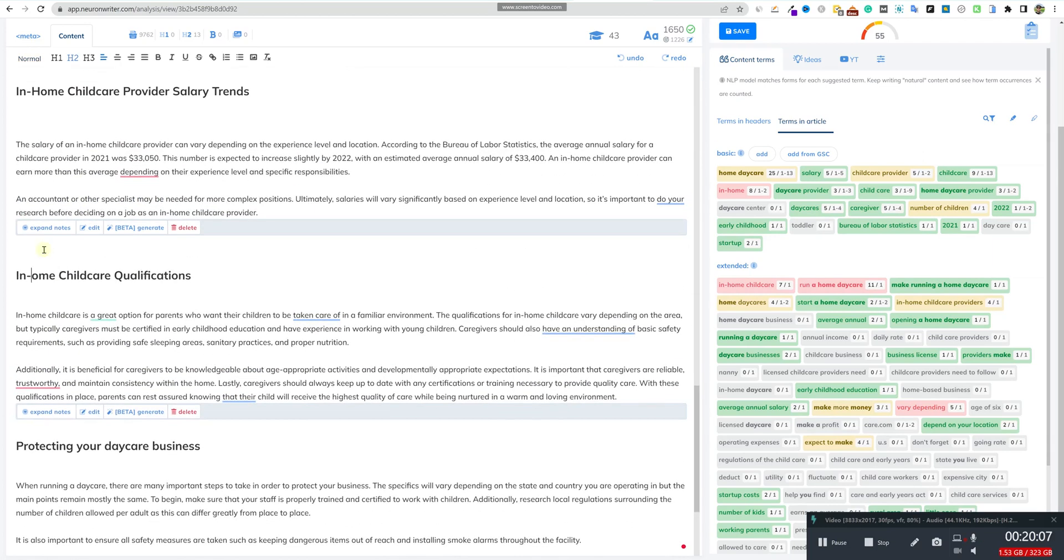
key(ctrl+z)
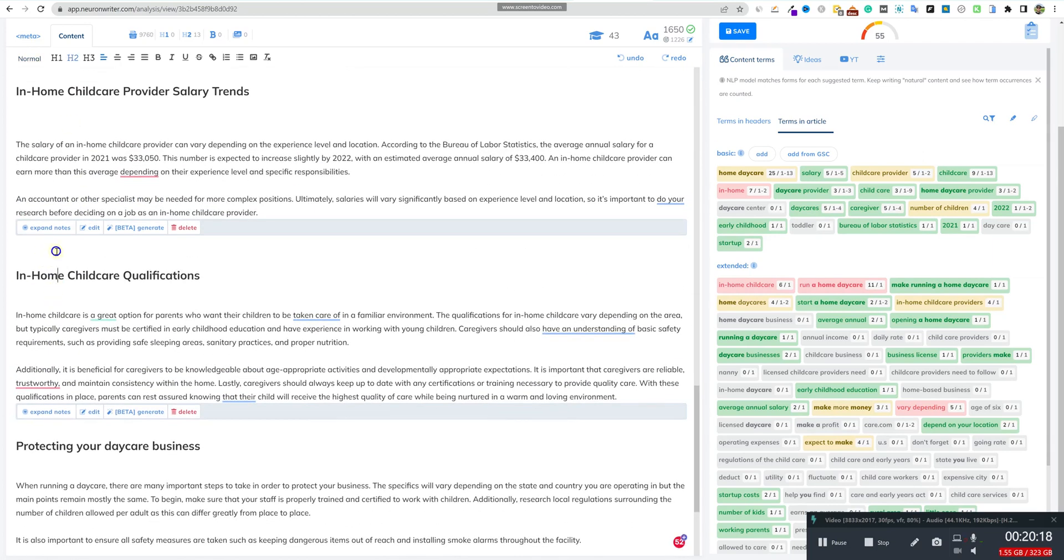
- Delete one blank line above and one below the "In-Home Childcare Provider Salary Trends" heading
scroll(25, 252, up, 3)
click(60, 330)
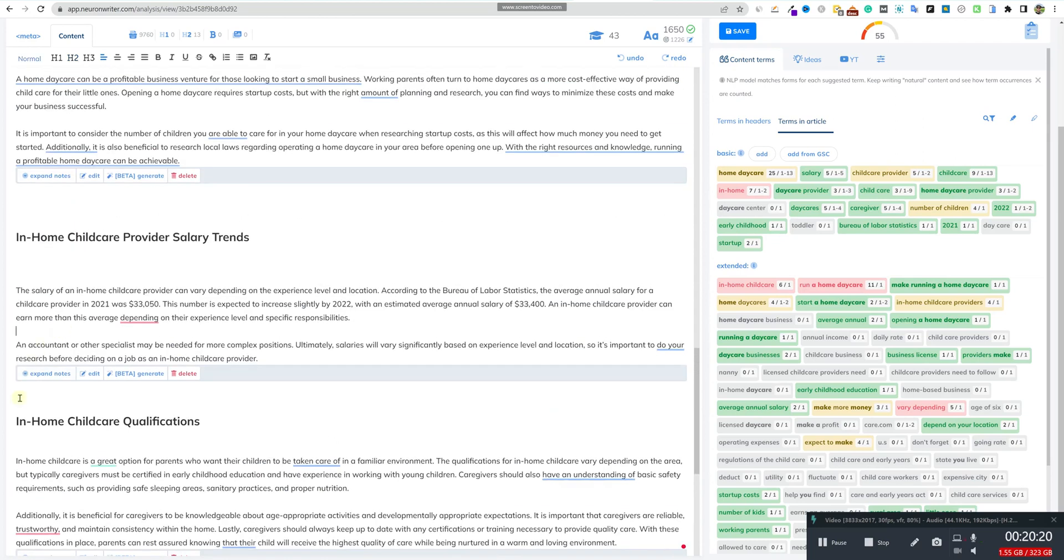
scroll(194, 280, up, 4)
- Accept the Grammarly clarity rewrites for the opening and closing sentences of the "Is a home daycare profitable?" section
mouse_move(196, 278)
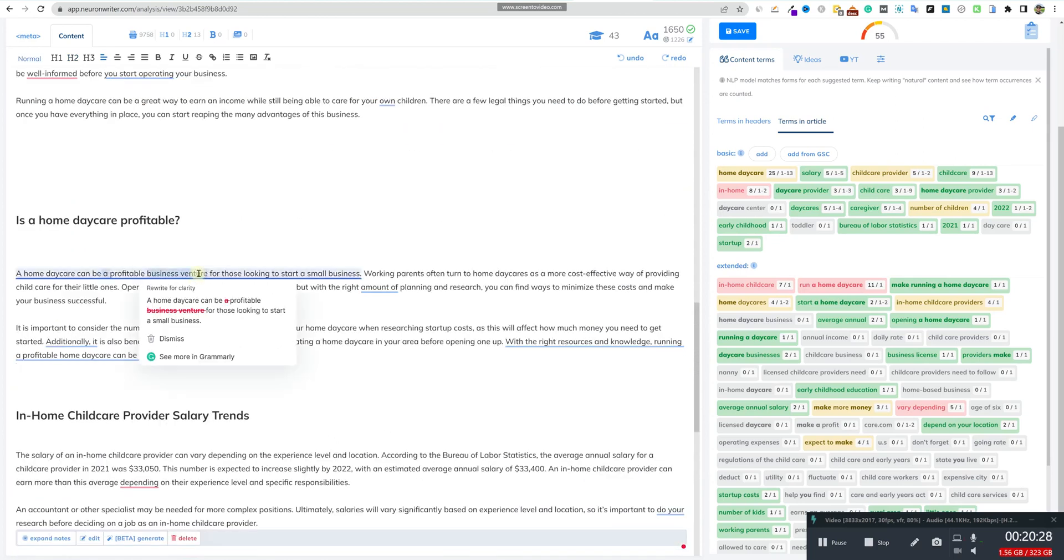
click(196, 312)
mouse_move(123, 355)
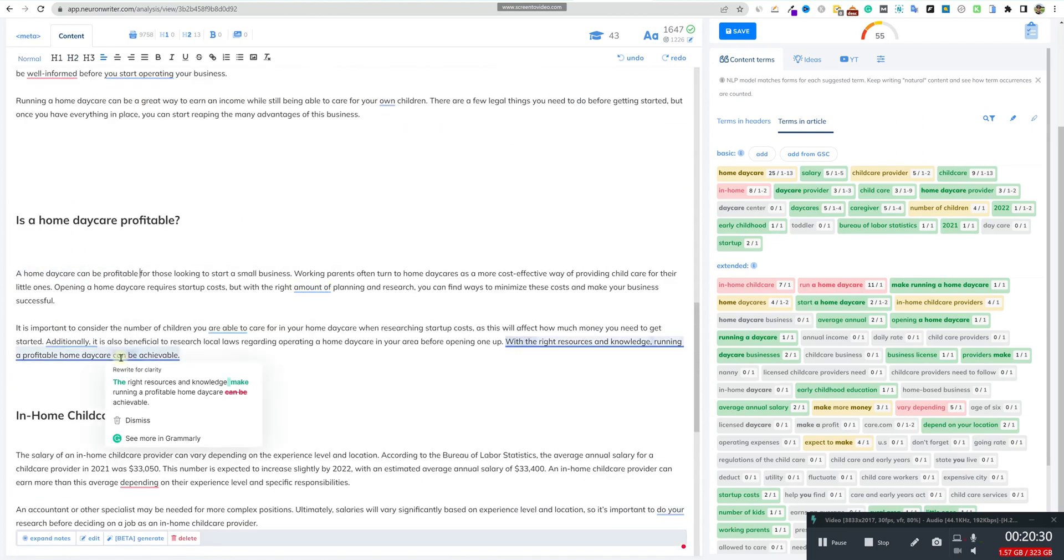
click(143, 386)
- Insert a blank line between each of the article's three introductory paragraphs
scroll(139, 305, up, 4)
scroll(71, 352, up, 8)
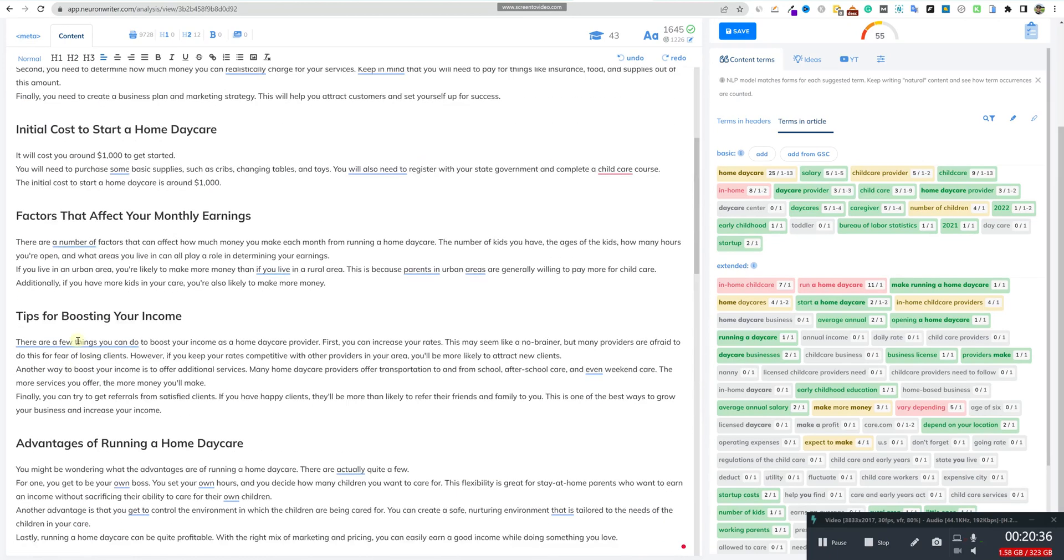
scroll(139, 306, up, 3)
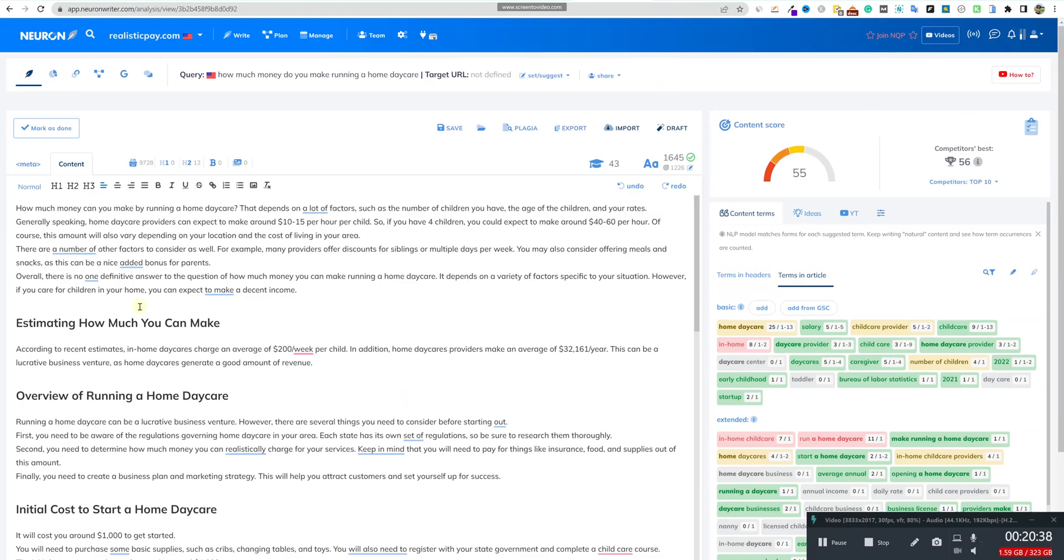
click(398, 237)
key(Return)
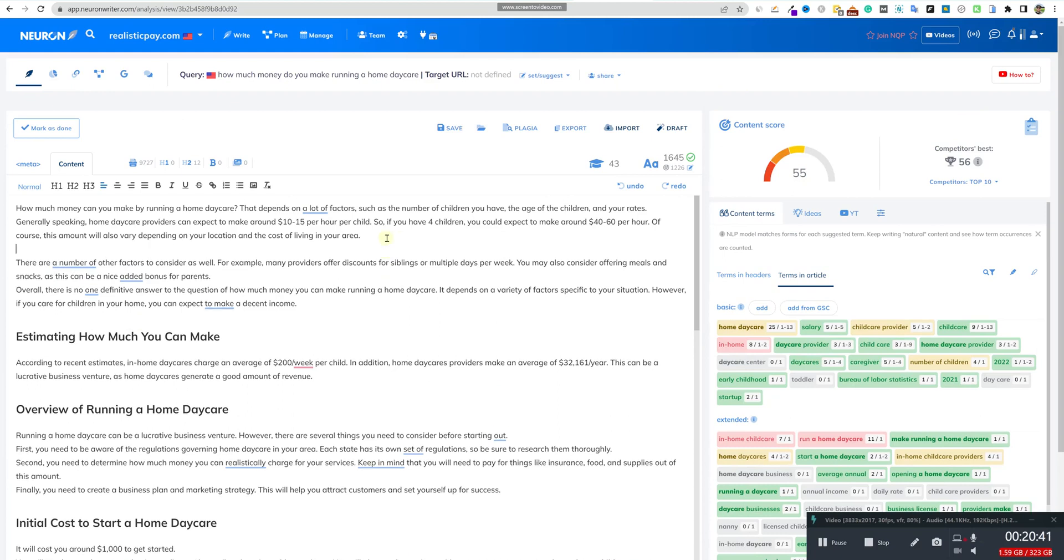
key(Return)
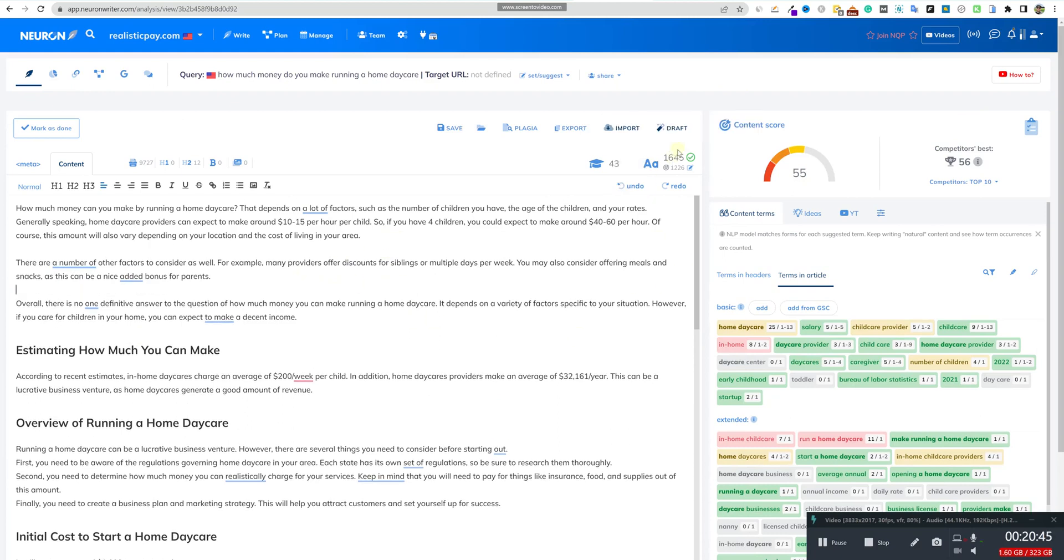
- Examine the basic and extended term suggestions against the article to find unused terms and suitable places for them
mouse_move(685, 158)
scroll(626, 370, down, 3)
scroll(872, 432, down, 5)
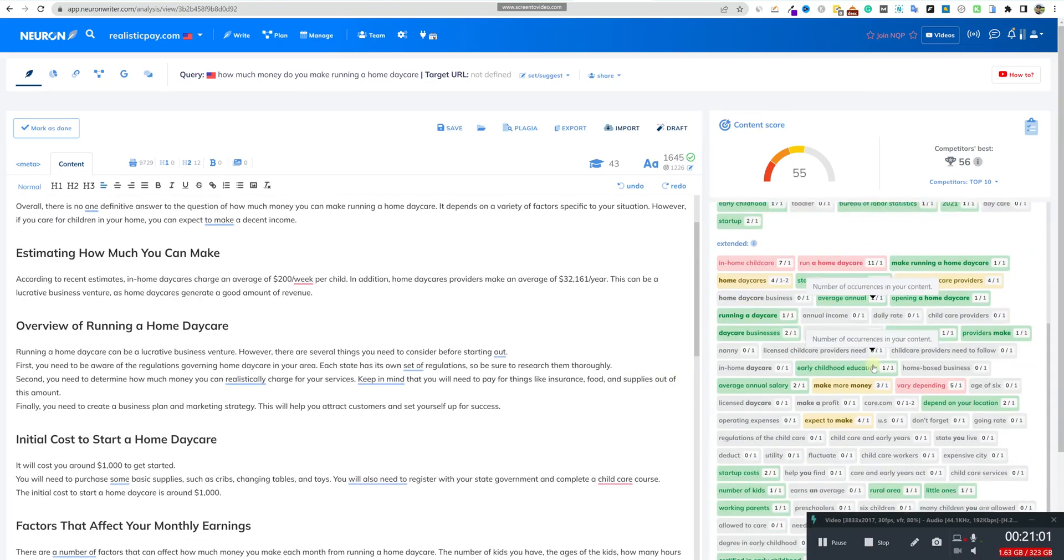
scroll(872, 432, up, 5)
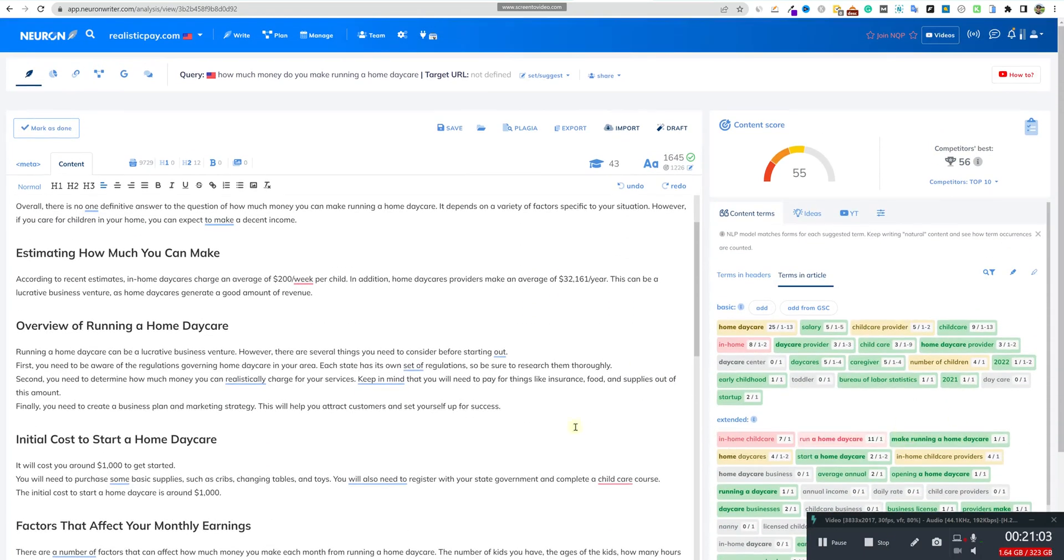
scroll(391, 405, up, 2)
scroll(391, 405, down, 3)
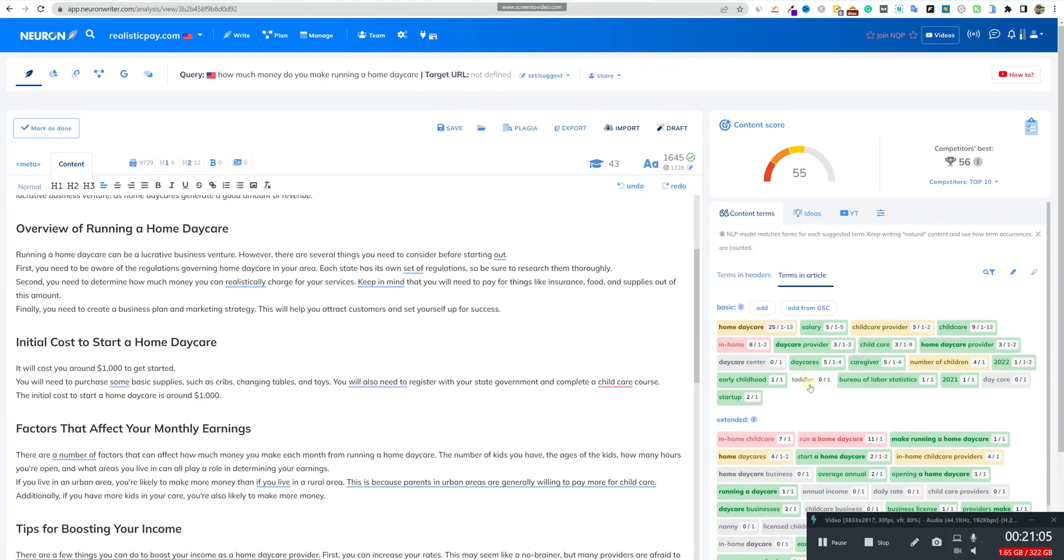
click(236, 396)
scroll(248, 400, down, 5)
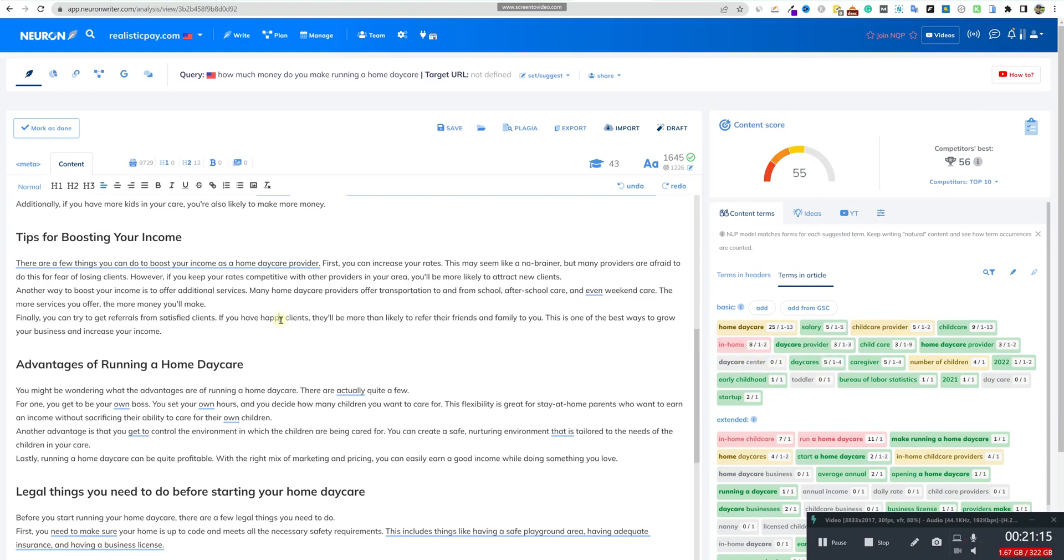
- Find "daycare" in the article and add "Center" to the end of the "Advantages of Running a Home Daycare" heading
key(ctrl+f)
text(daycare)
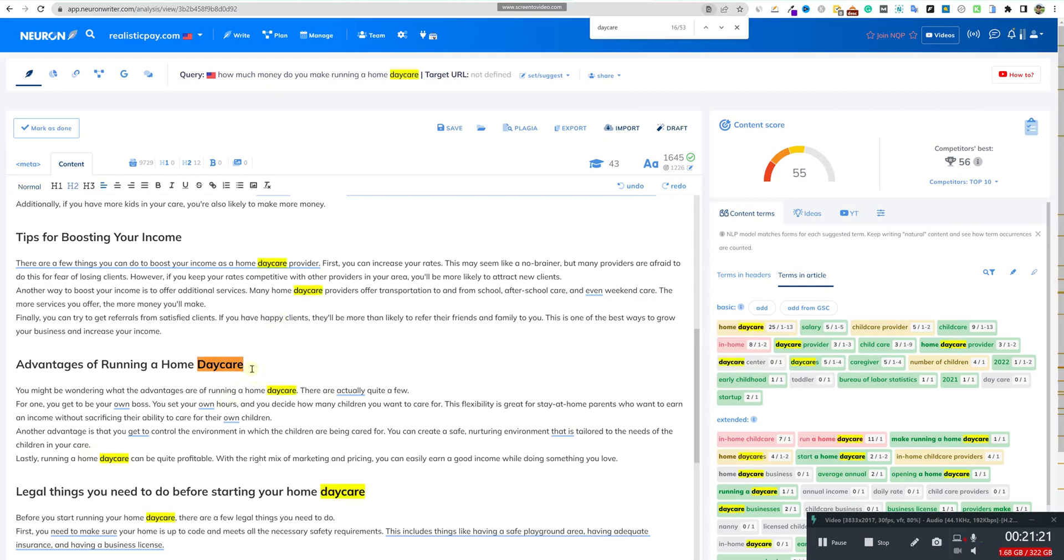
text(Center)
click(376, 319)
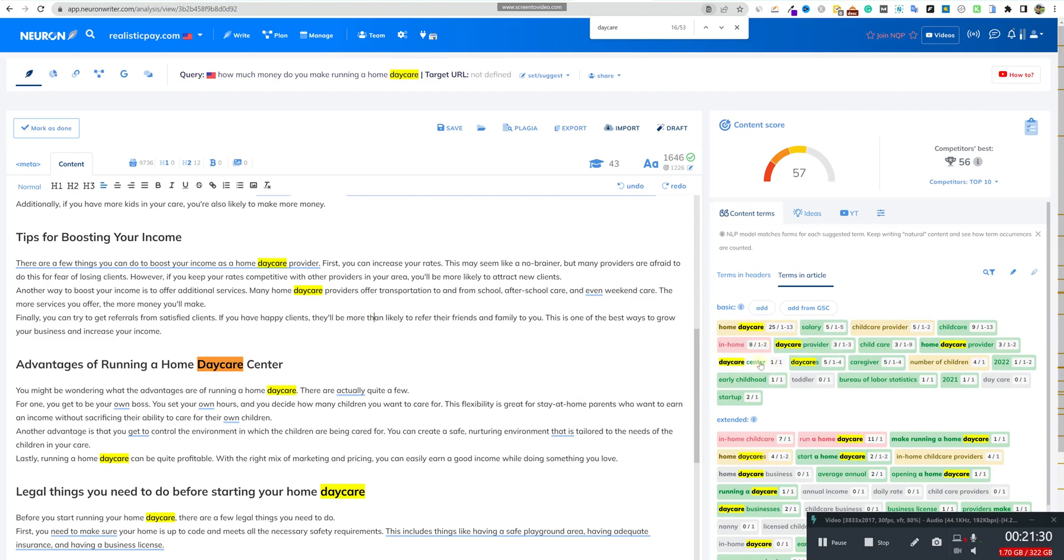
click(606, 404)
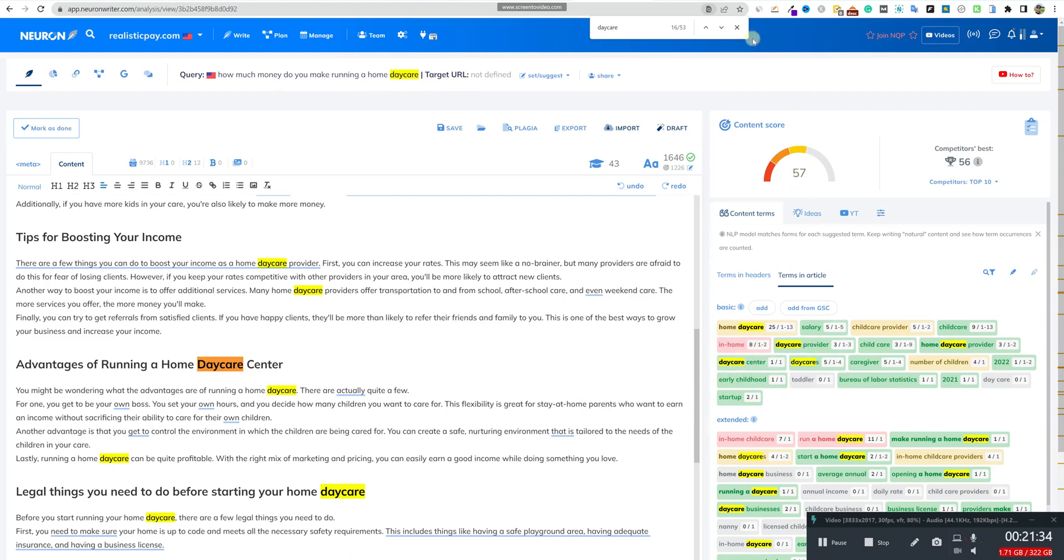
click(736, 27)
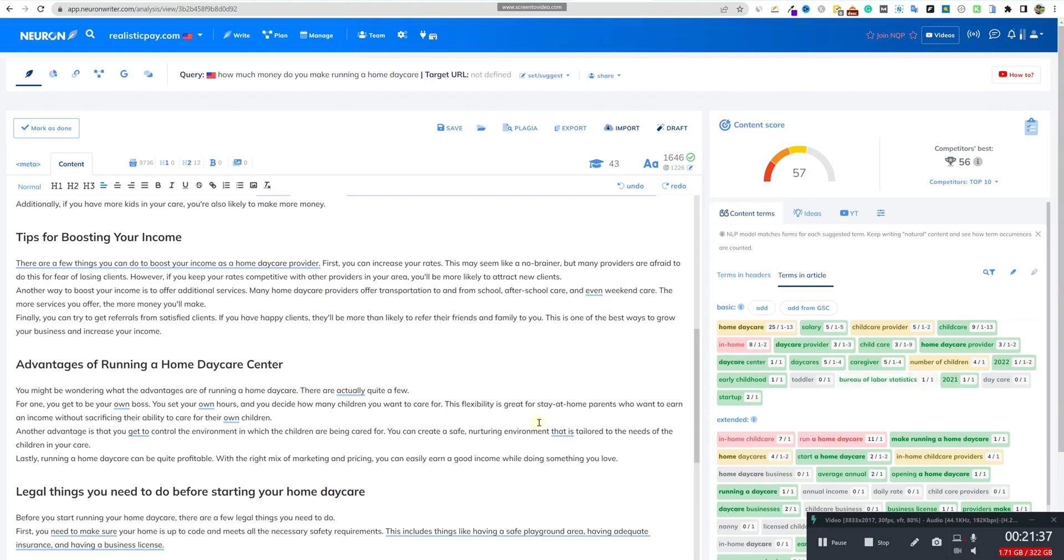
- Find "child" in the article and add "and toddler" after "children" in the advantages section's environment sentence
key(ctrl+f)
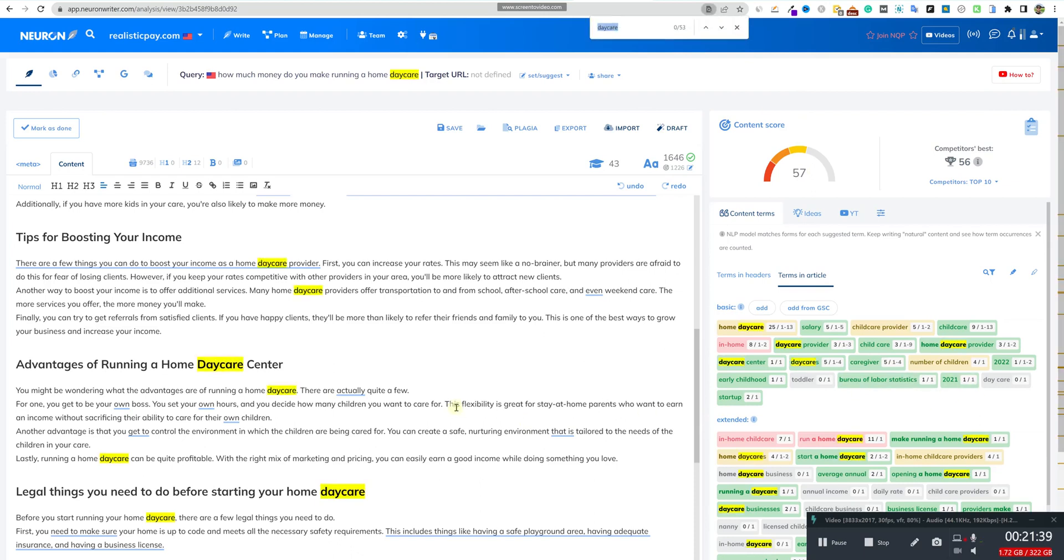
text(child)
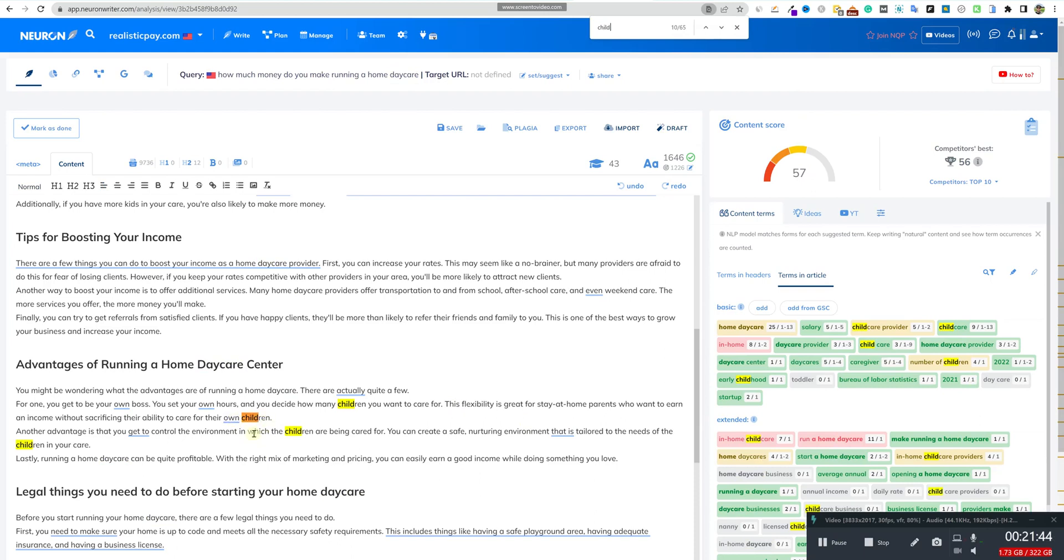
click(314, 432)
text(and toddler)
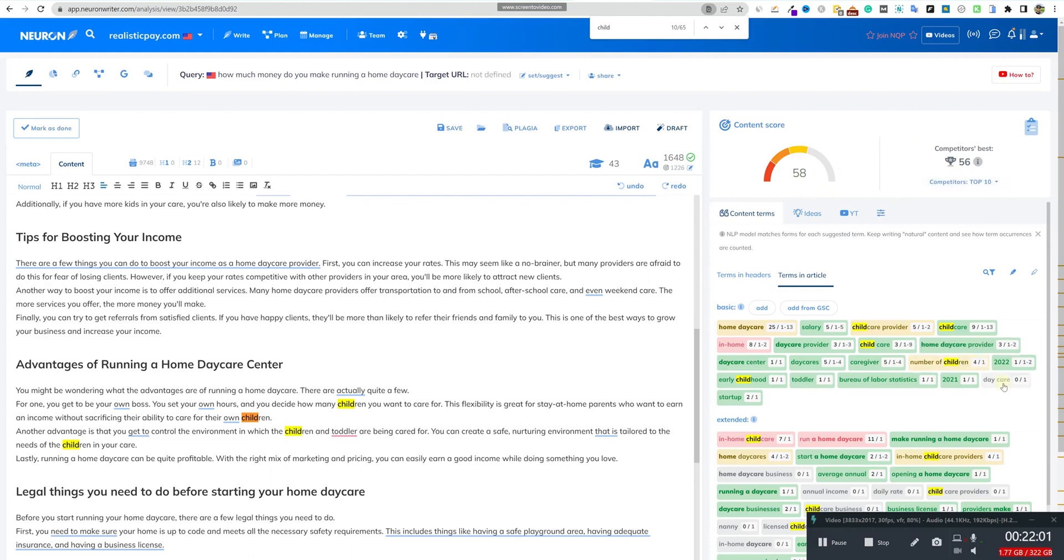
- Check the remaining term suggestions, close the page search and save the article
scroll(990, 333, down, 1)
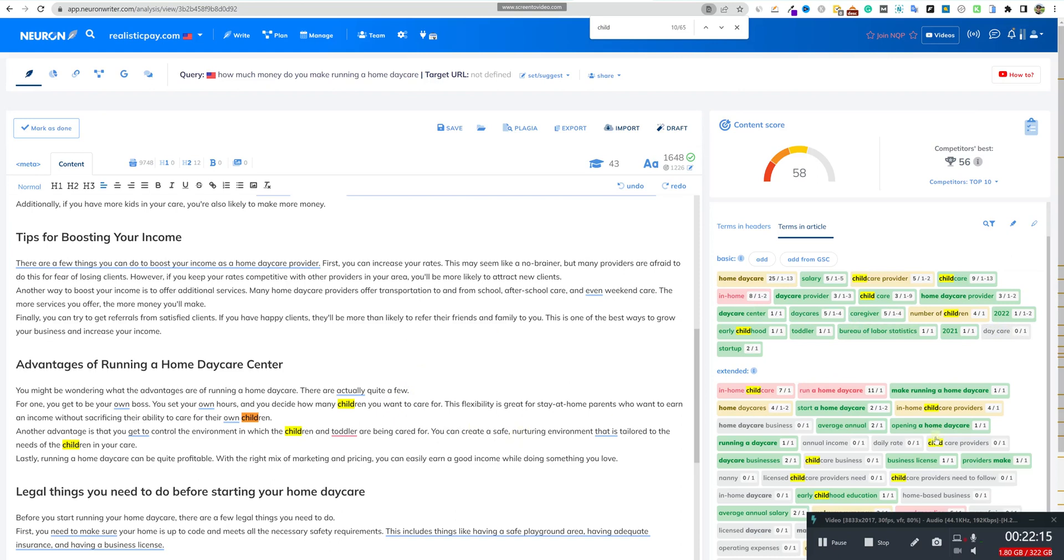
scroll(848, 425, down, 2)
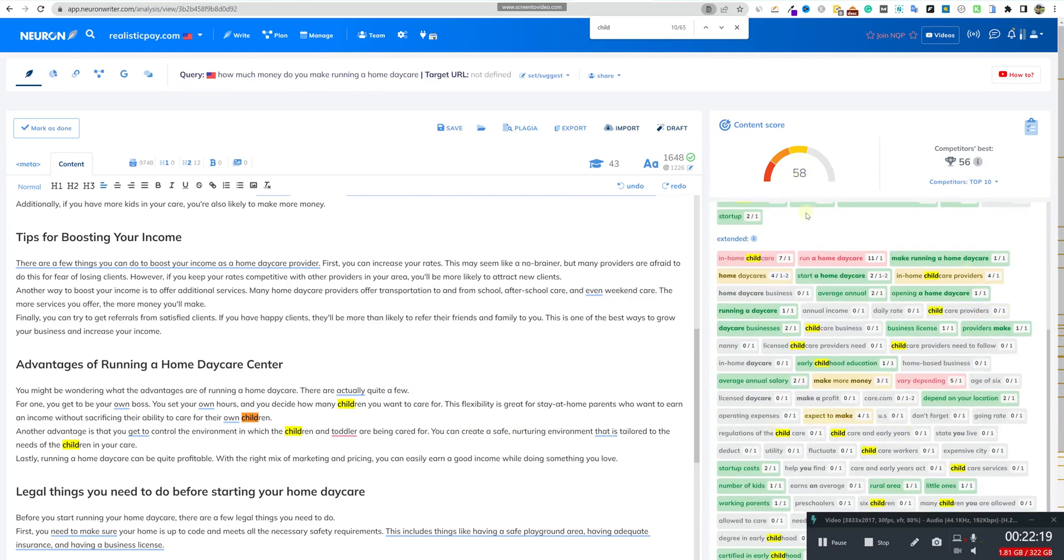
scroll(735, 283, up, 2)
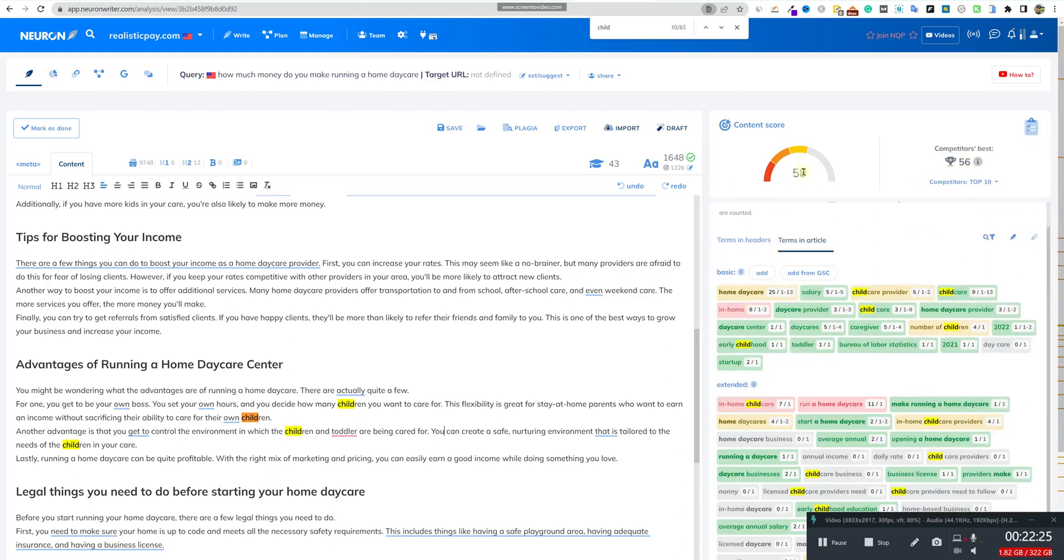
scroll(438, 314, up, 12)
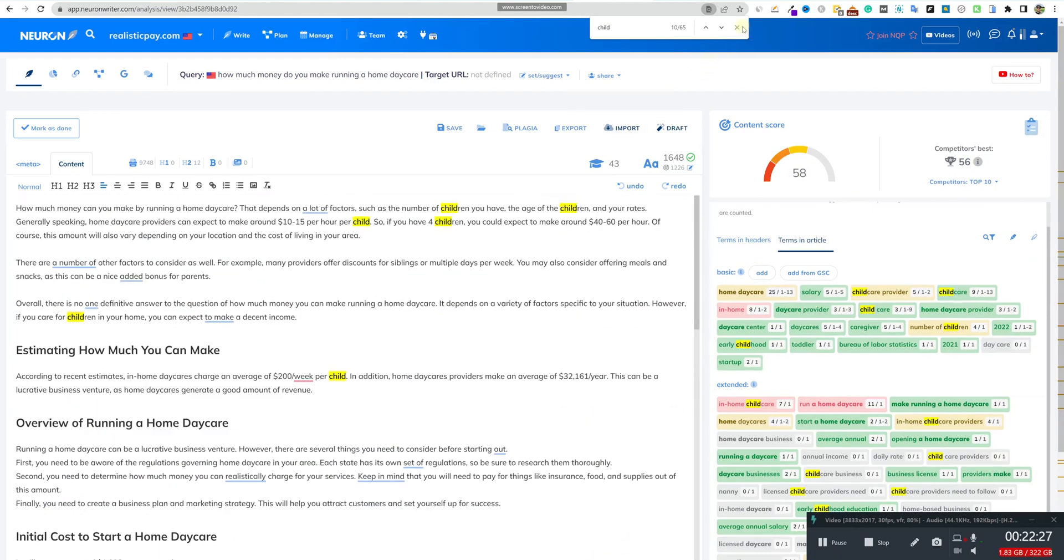
click(738, 28)
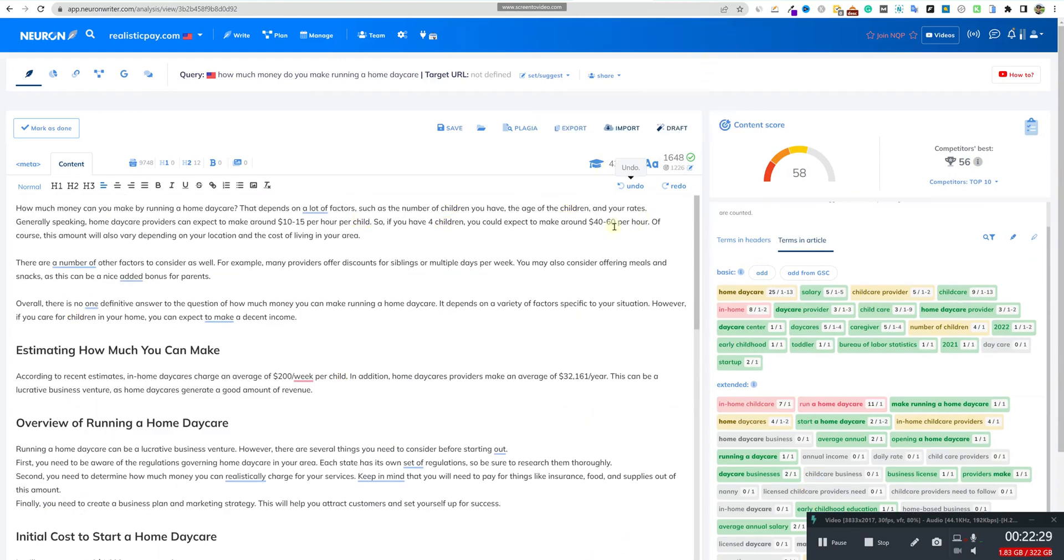
click(451, 129)
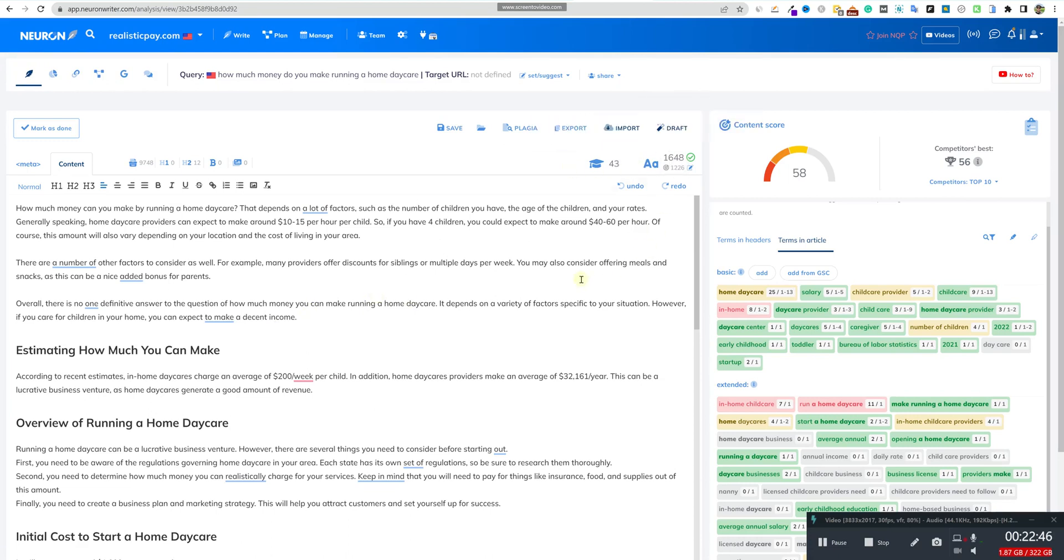
- Review the competitors' parameters table, including content scores, authority, content length and word counts
click(53, 74)
scroll(359, 314, down, 5)
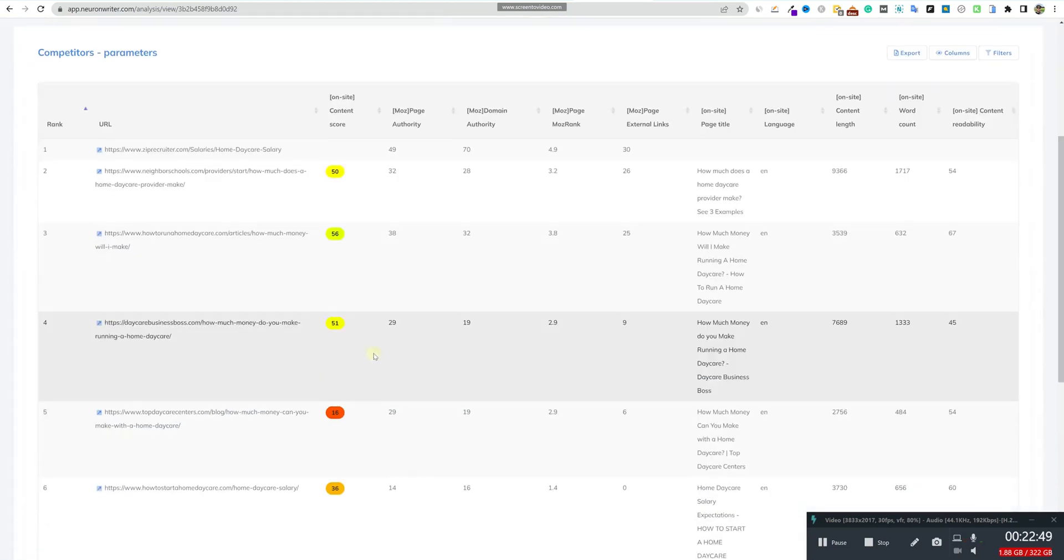
scroll(670, 423, down, 7)
scroll(567, 419, up, 10)
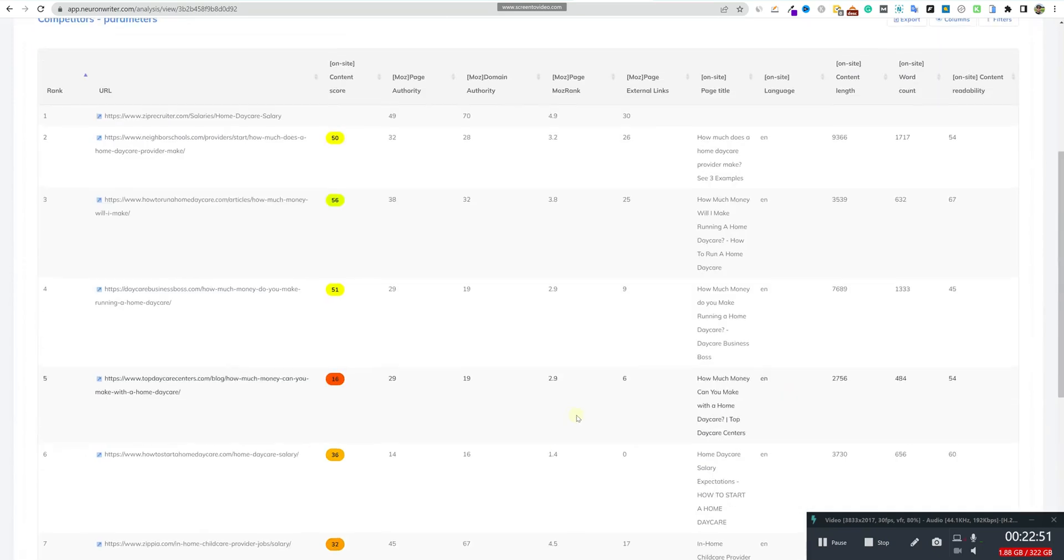
scroll(485, 394, down, 6)
scroll(435, 349, up, 7)
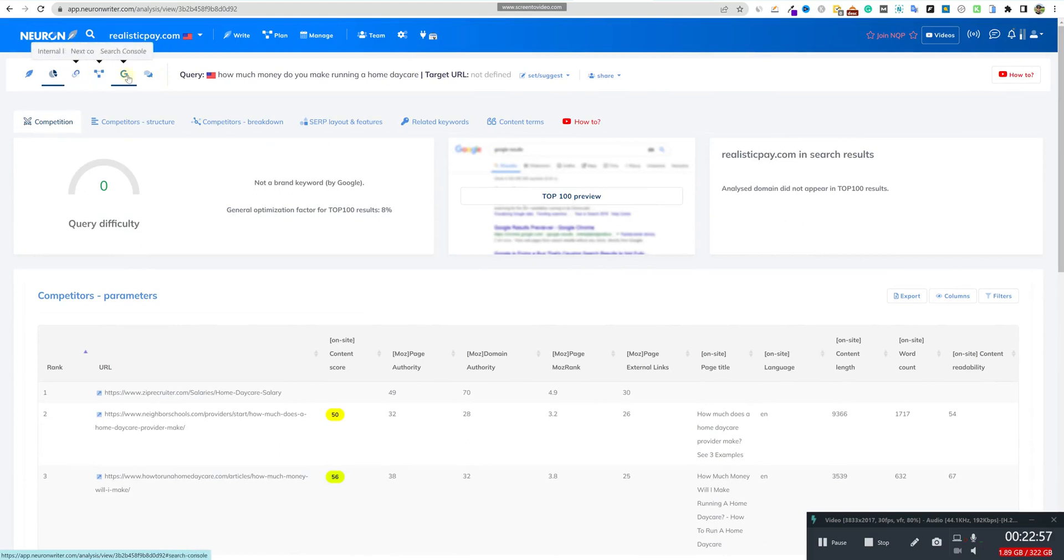
- View the competitors' structure, breakdown, SERP layout and features, and related keywords, and return to the article editor
click(161, 125)
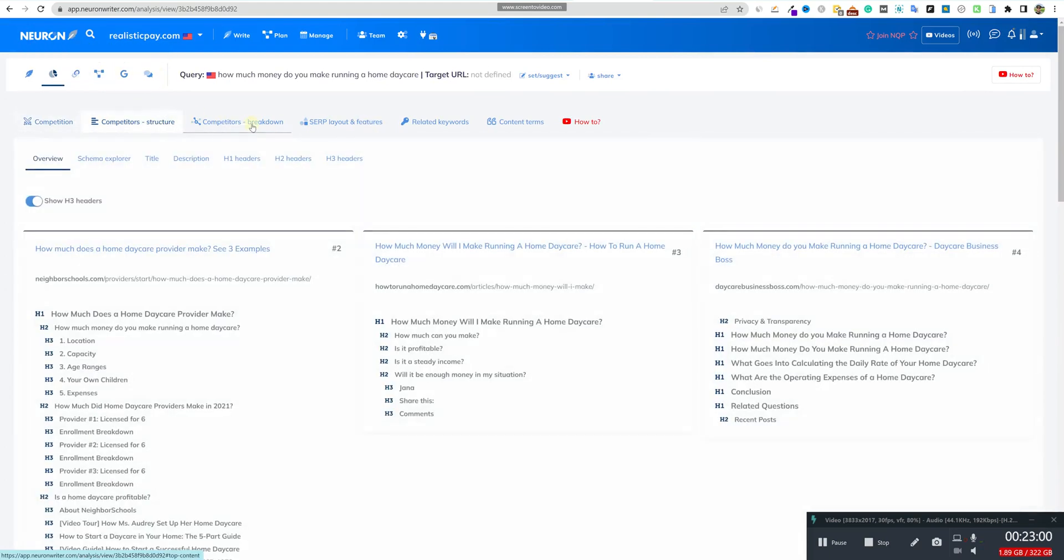
click(280, 123)
click(326, 122)
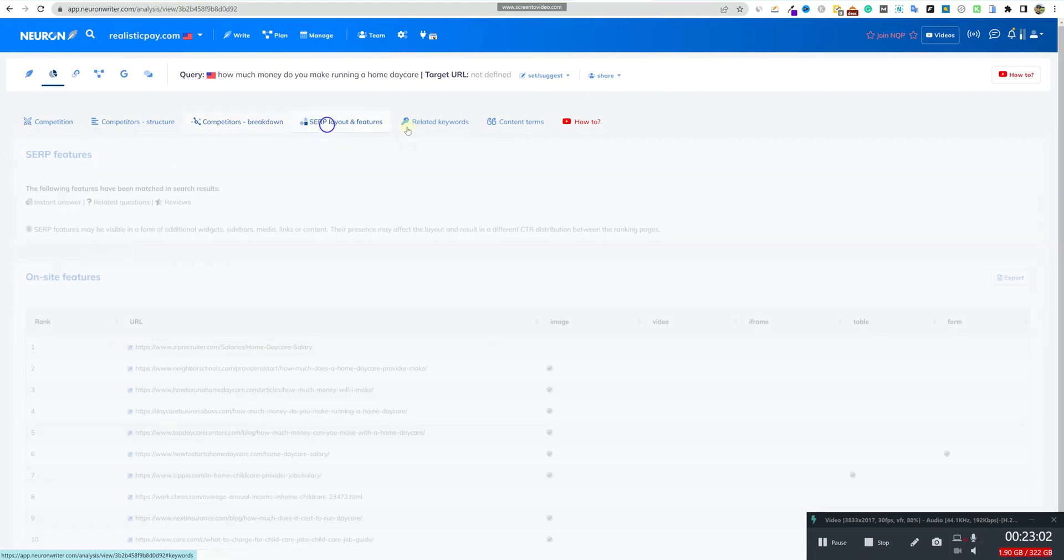
click(434, 123)
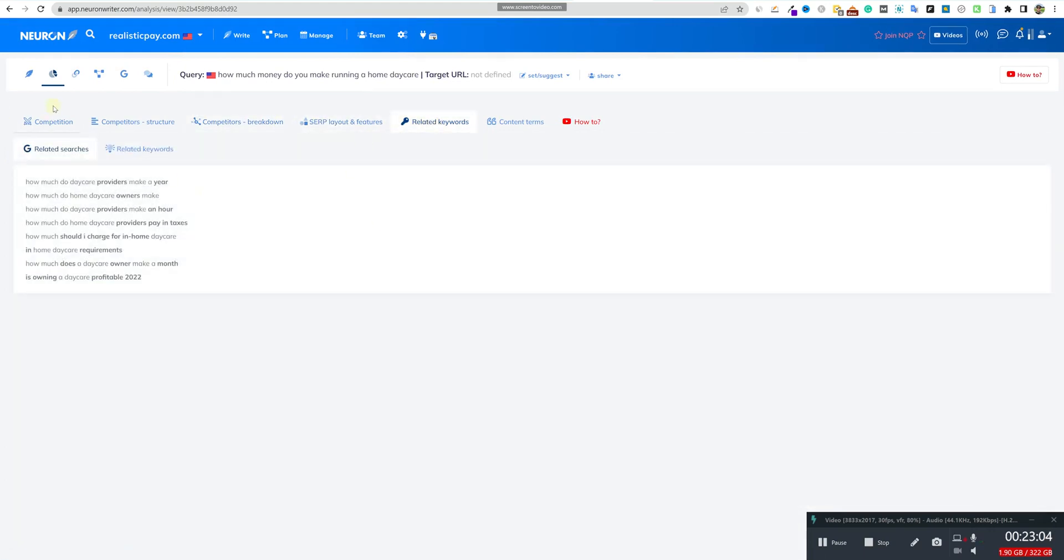
click(29, 74)
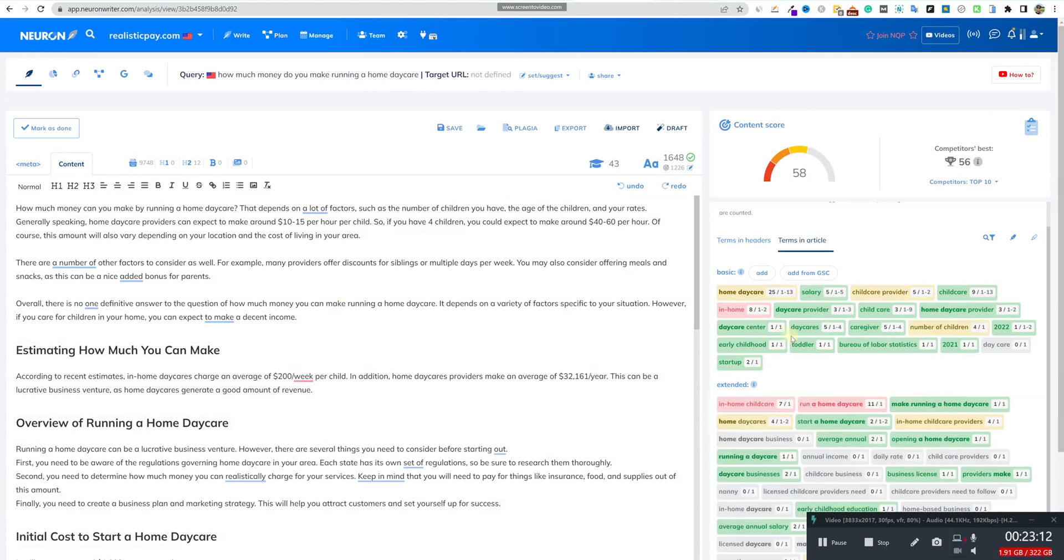
- Review the overall content score breakdown, including the keyword stuffing risk, and close it
click(1031, 127)
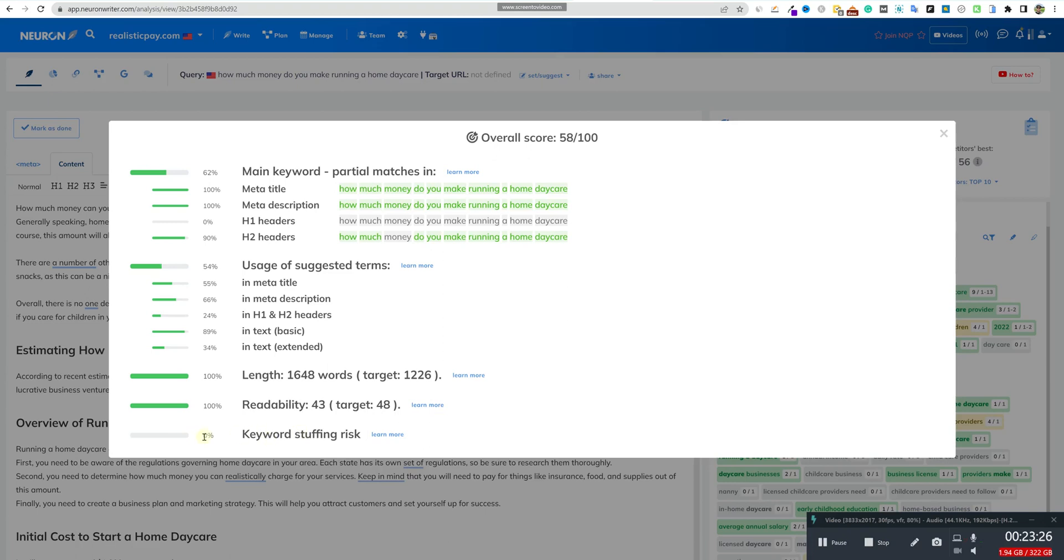
drag(218, 437, 160, 437)
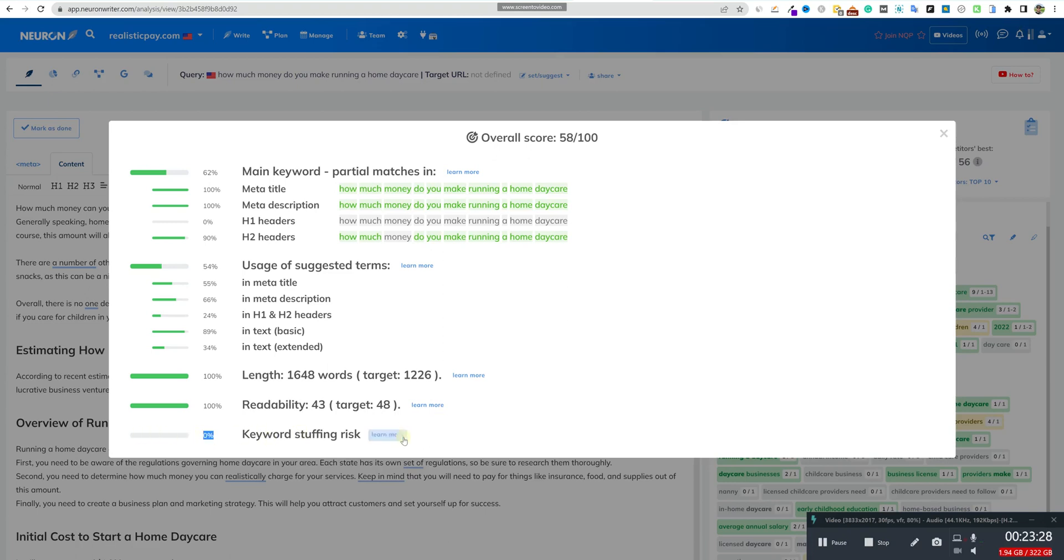
click(446, 437)
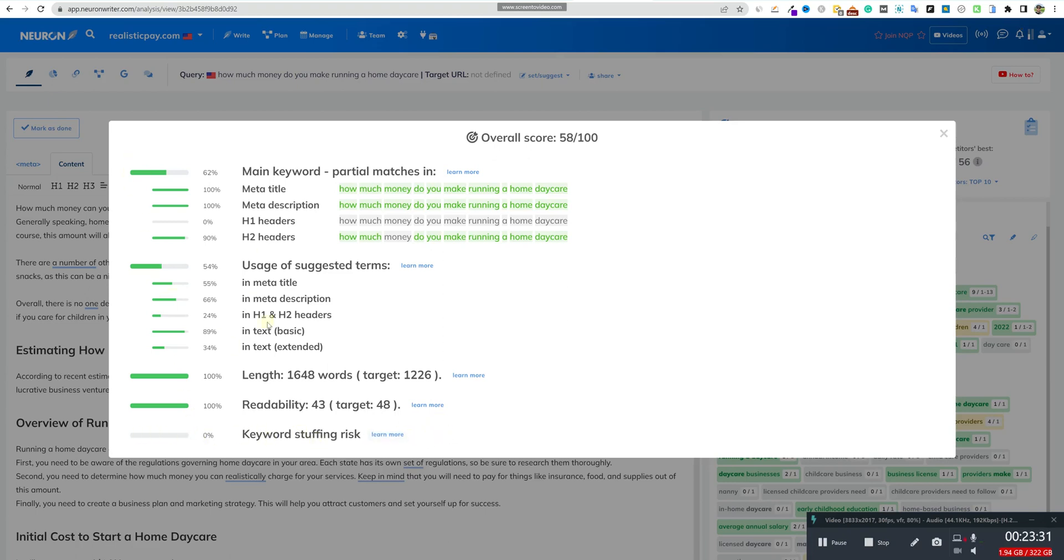
click(945, 134)
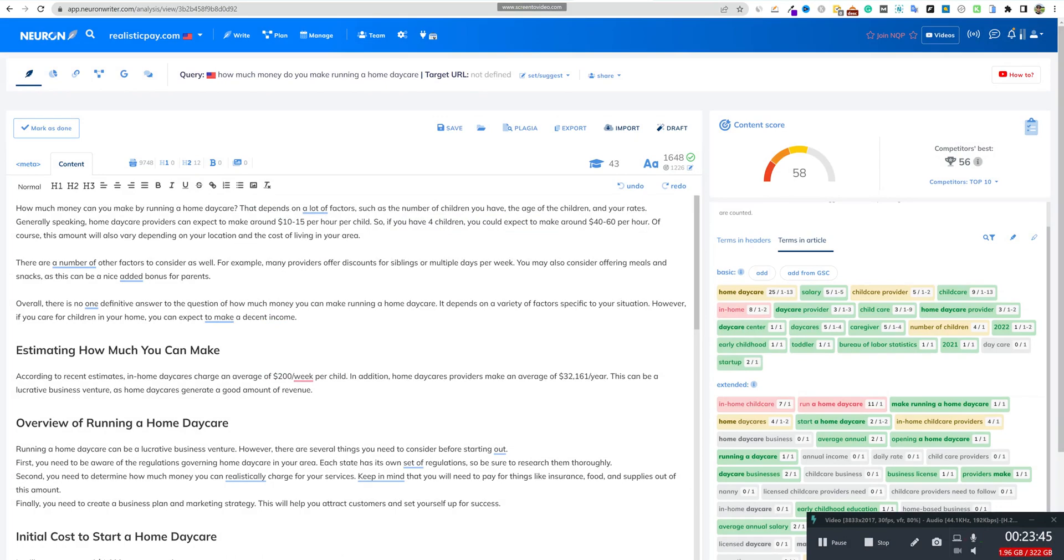
- Switch to Hypotenuse AI and look over the sections of the generated home daycare article
key(ctrl+Tab)
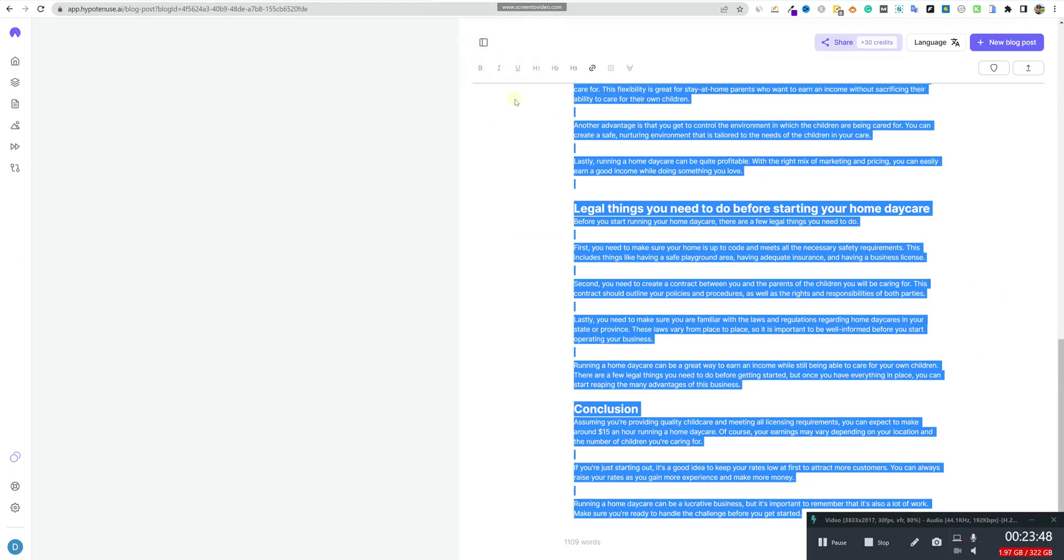
scroll(553, 305, up, 15)
scroll(553, 305, down, 5)
scroll(553, 305, down, 4)
- Switch to the Google results for "how to make money with heavy equipment" and open the realisticpay.com article
key(alt+Tab)
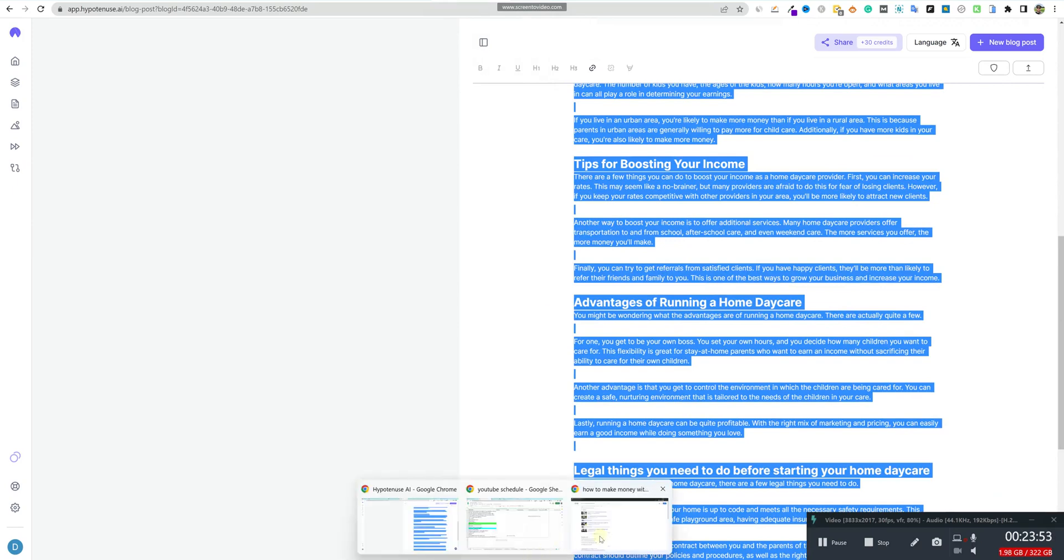
drag(113, 41, 285, 40)
scroll(304, 303, down, 4)
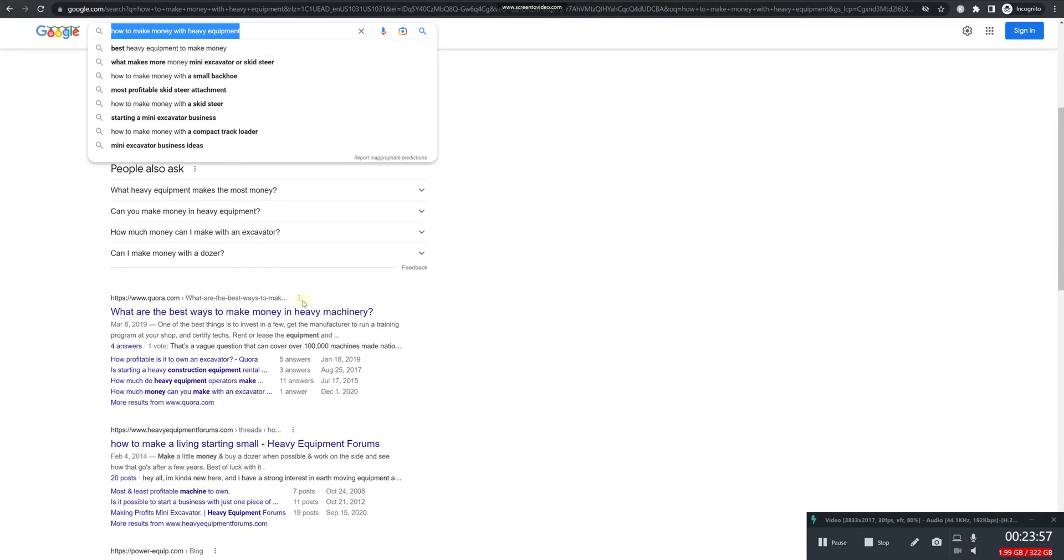
scroll(223, 377, down, 4)
click(219, 385)
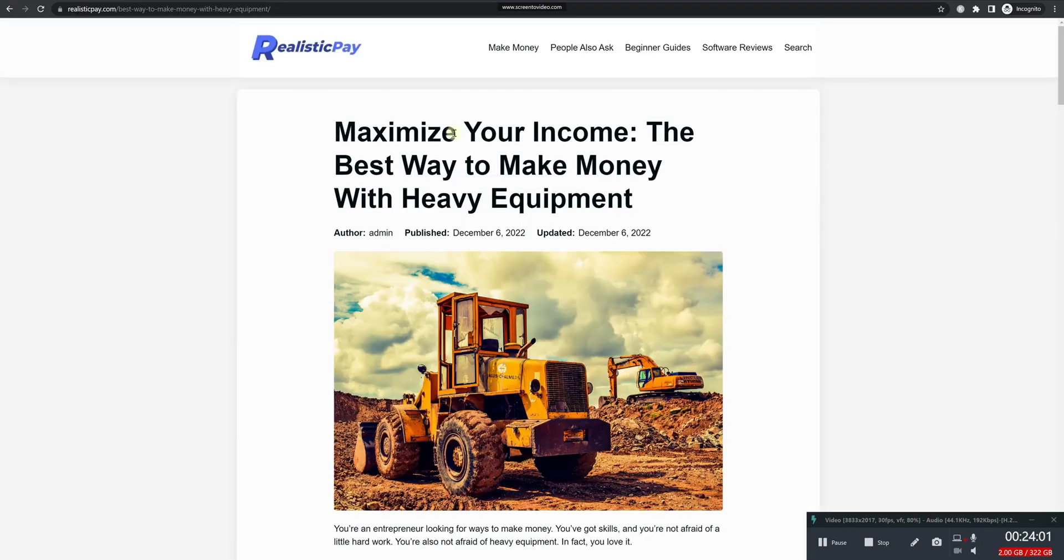
- Examine the published heavy equipment article from its title through its conclusion and author box, and return to its beginning
scroll(560, 272, down, 5)
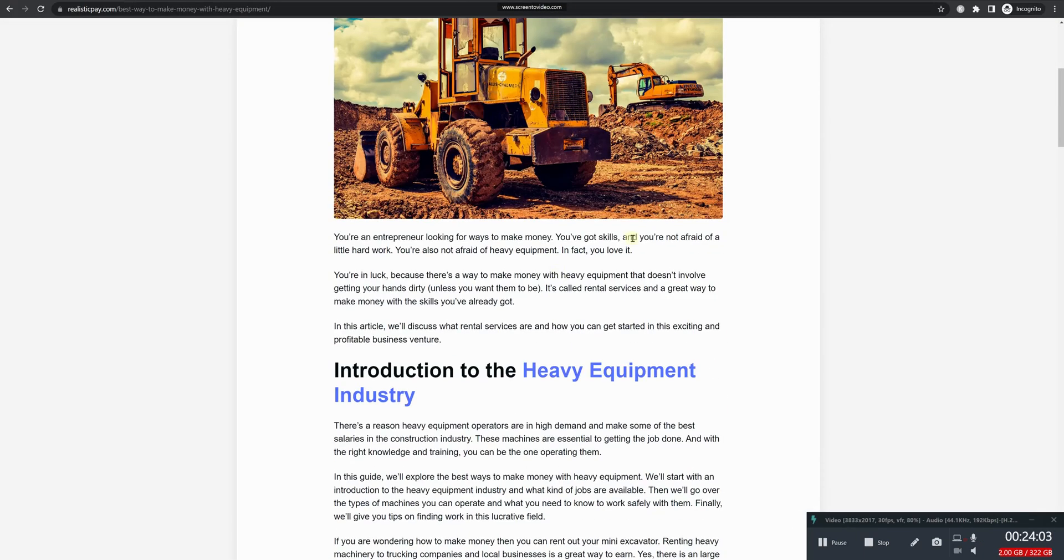
scroll(626, 244, up, 5)
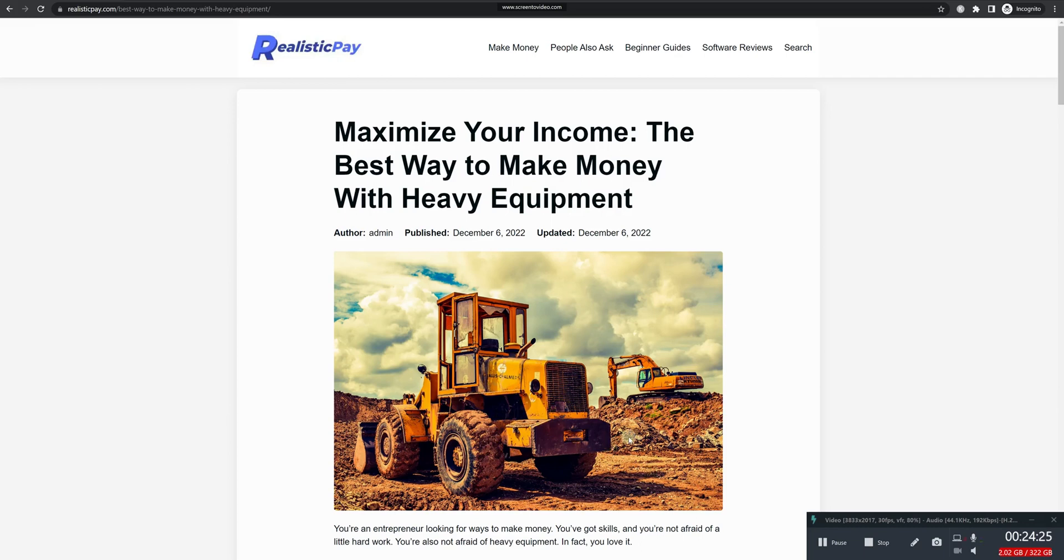
scroll(633, 435, down, 9)
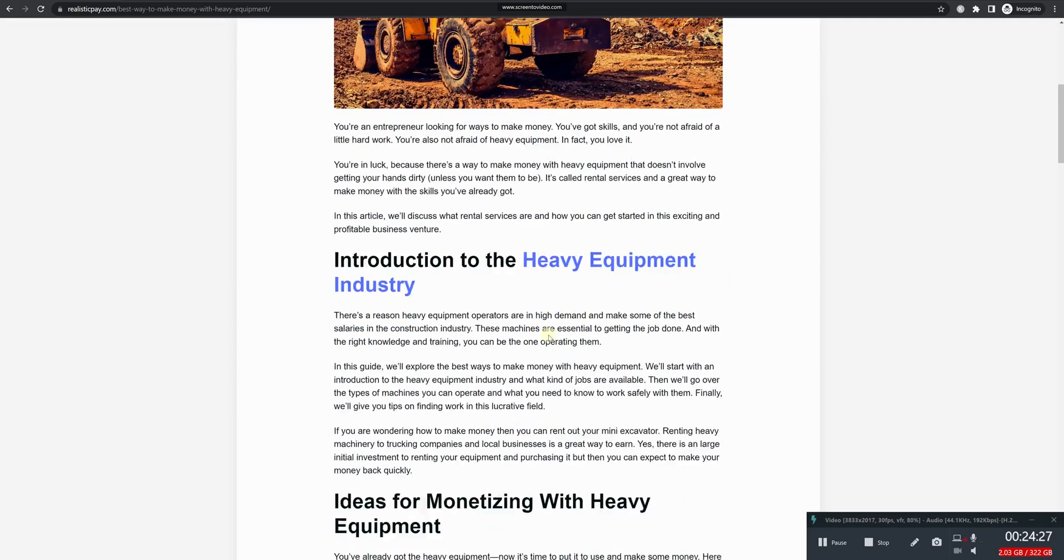
scroll(527, 171, down, 9)
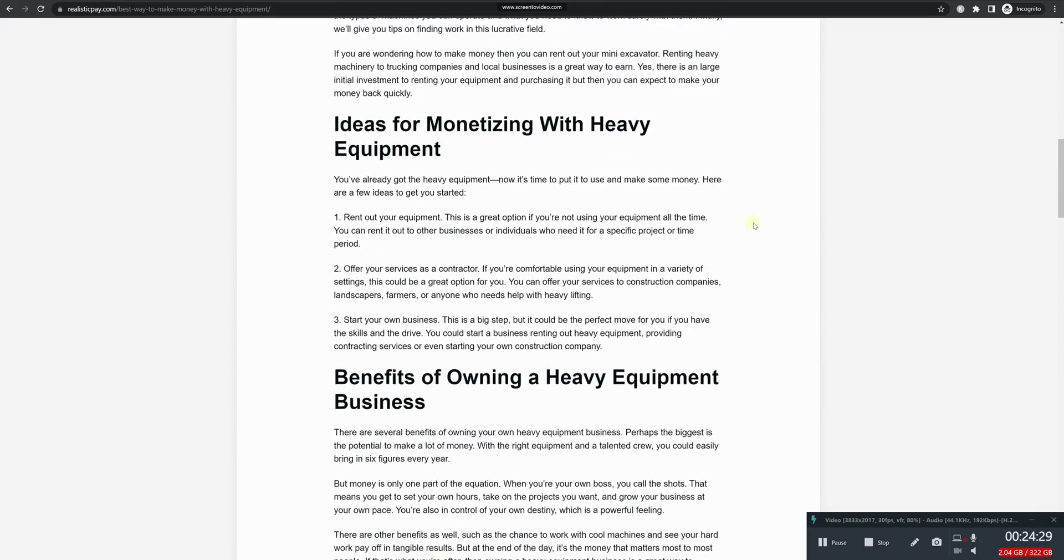
scroll(754, 229, down, 16)
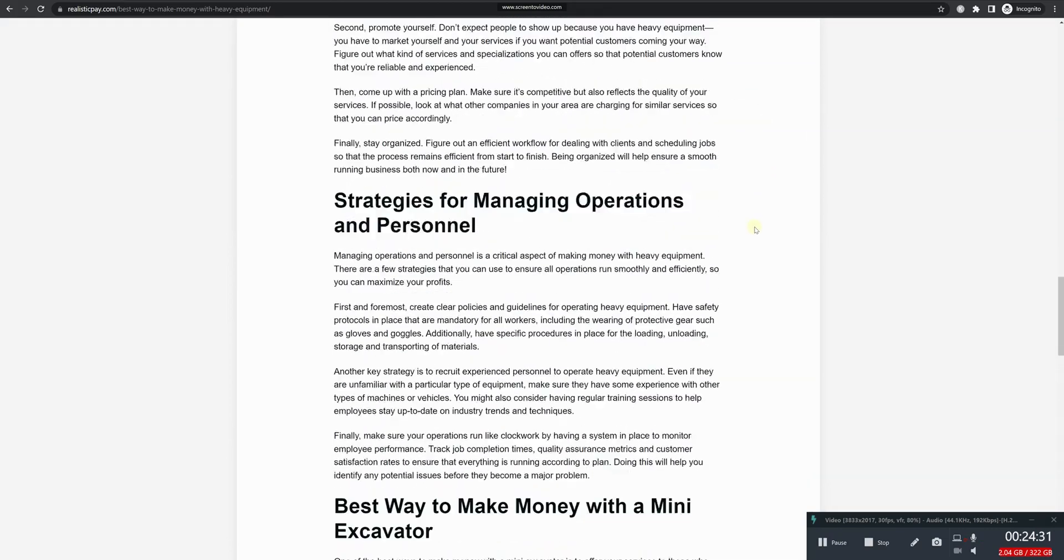
scroll(737, 233, down, 10)
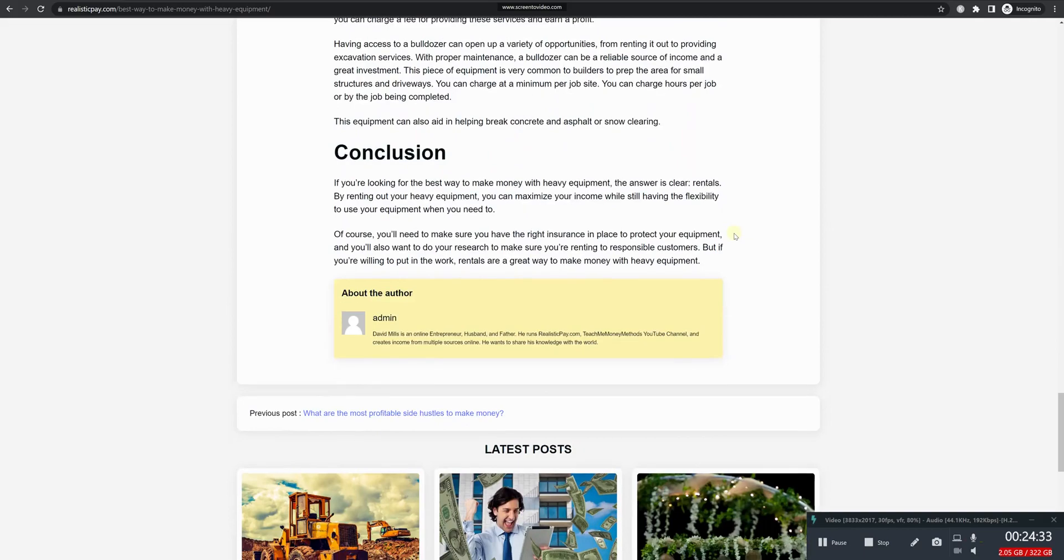
scroll(408, 350, up, 4)
scroll(408, 349, up, 20)
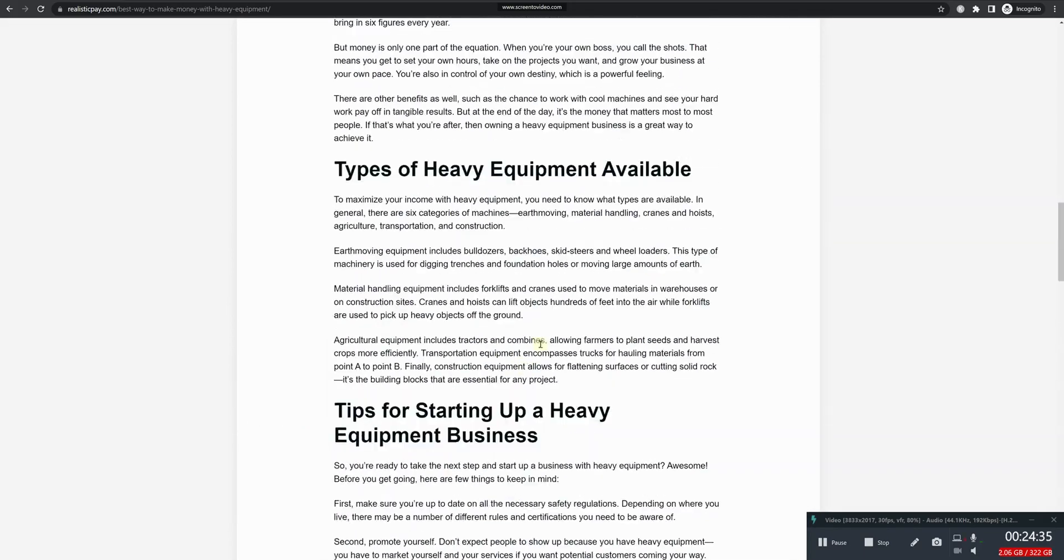
scroll(543, 345, up, 15)
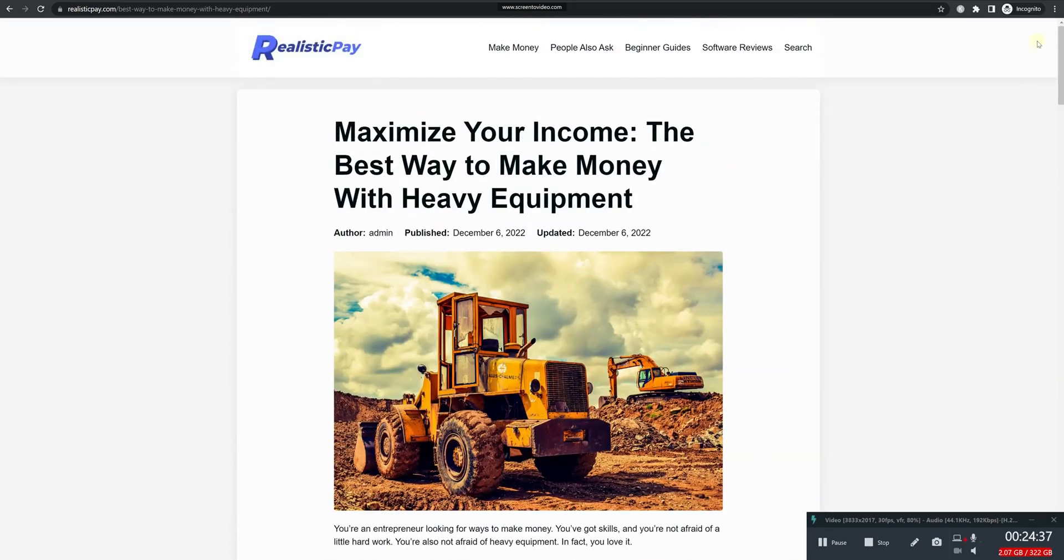
- Return to the daycare article in Hypotenuse AI and view its introduction, outline and sources
key(alt+Tab)
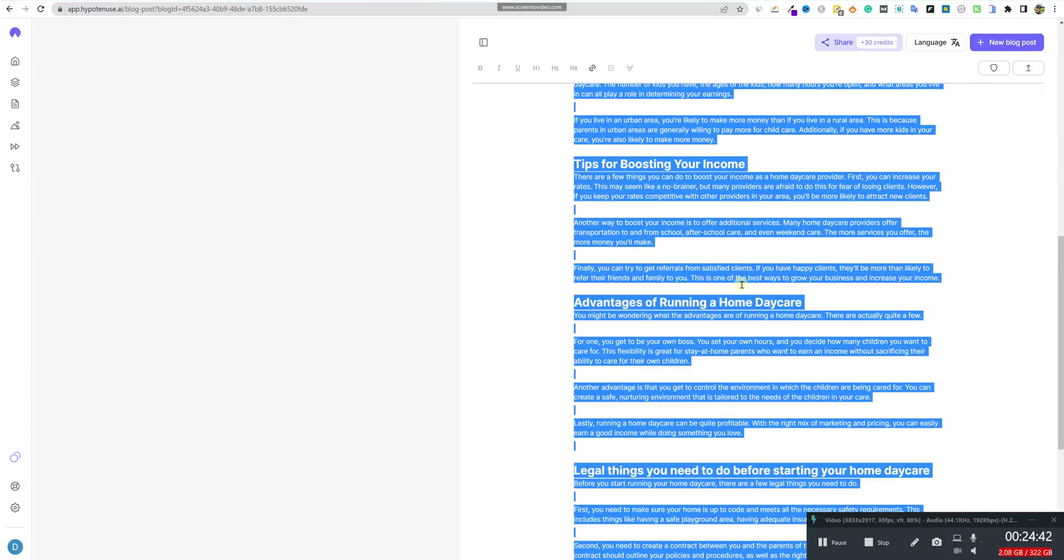
scroll(710, 256, up, 20)
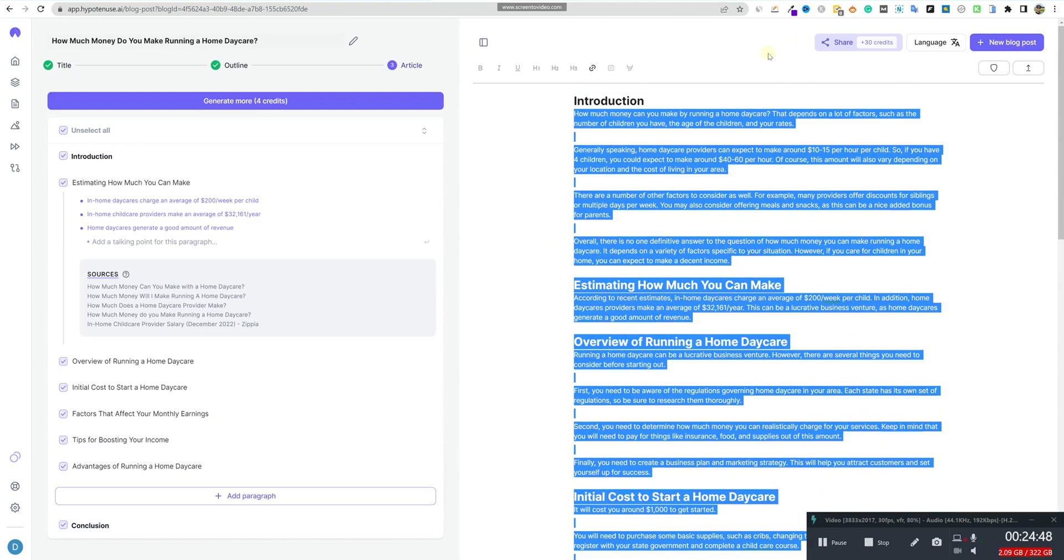
- Switch to NeuronWriter's AppSumo page and review the Single, Double and Multiple plans, deal terms and product overview
key(ctrl+Tab)
scroll(459, 349, up, 1)
scroll(460, 350, down, 1)
scroll(459, 350, up, 1)
scroll(457, 352, down, 2)
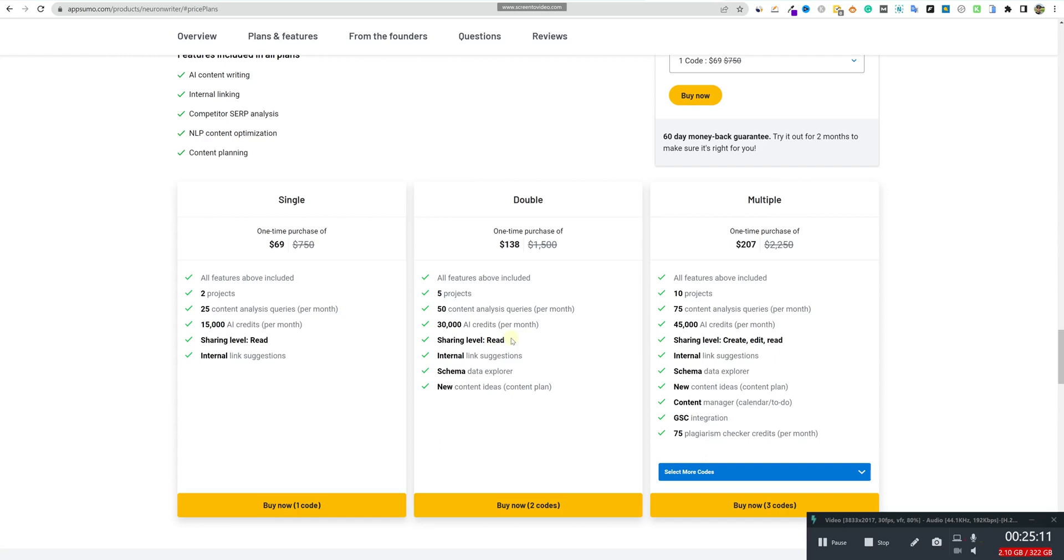
scroll(622, 250, up, 10)
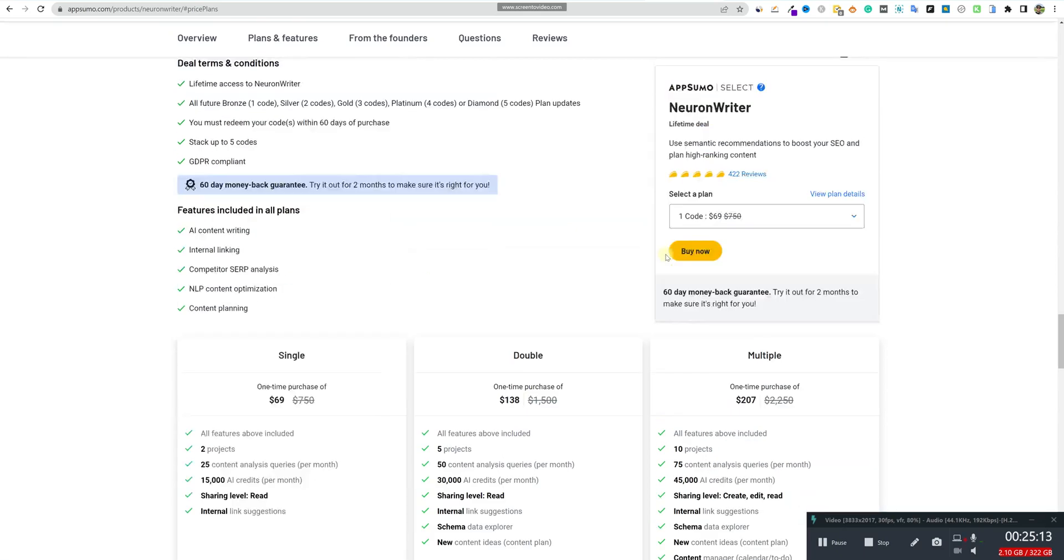
scroll(666, 257, up, 15)
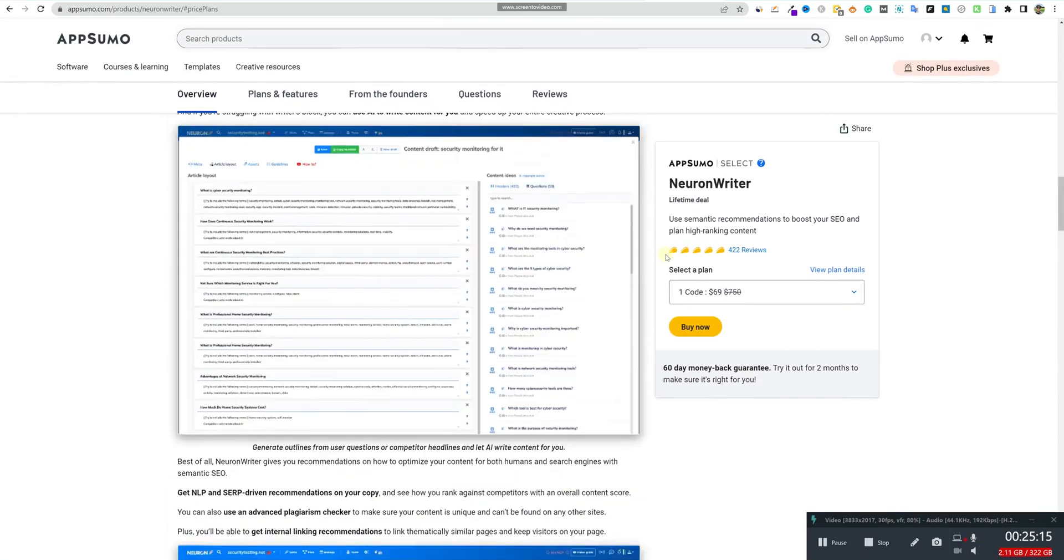
scroll(666, 257, up, 5)
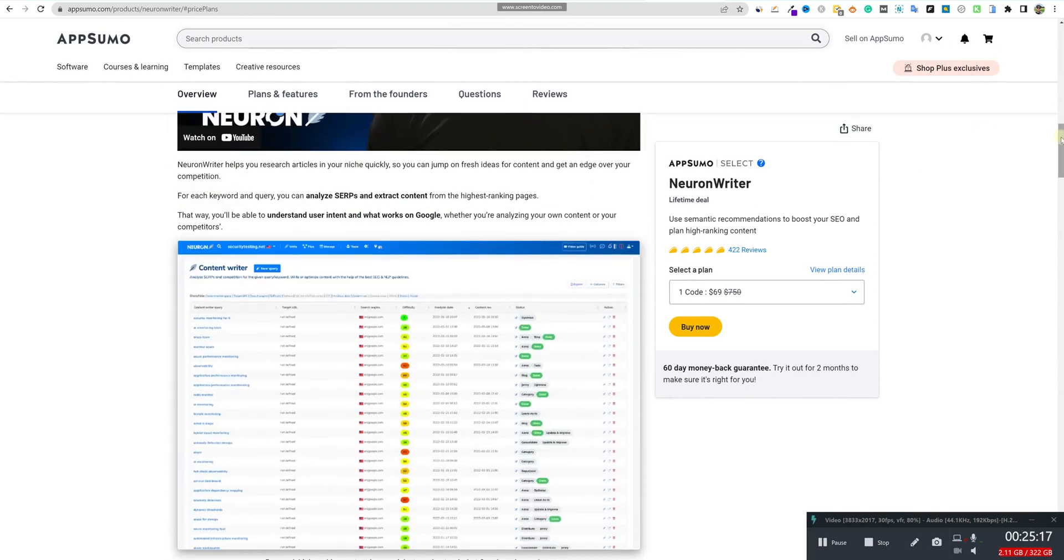
scroll(920, 178, up, 5)
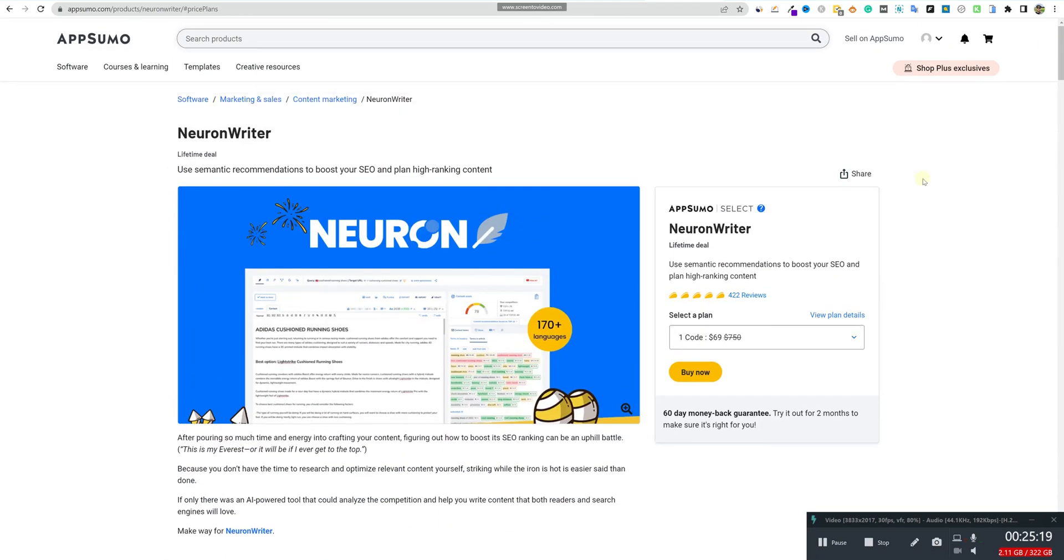